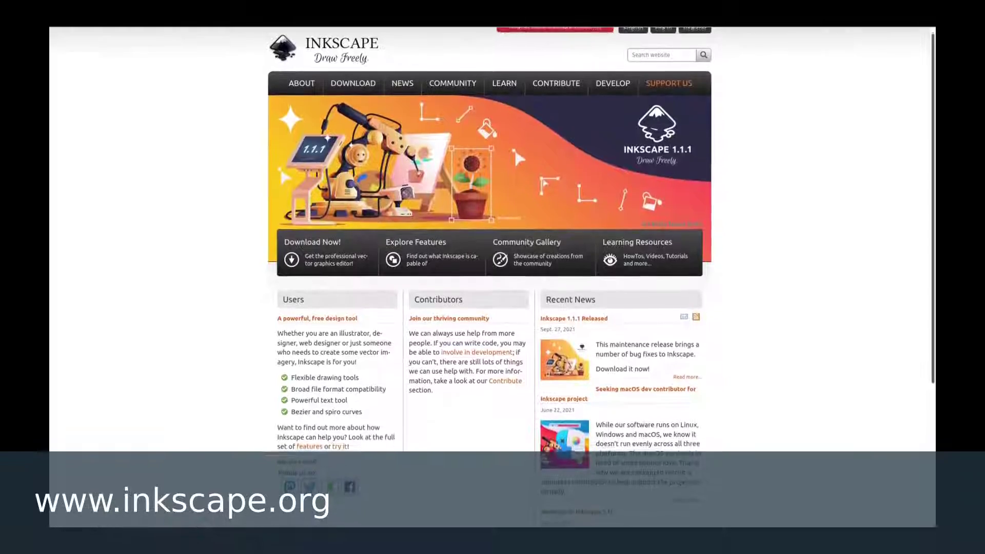
scroll(493, 277, "down", 1)
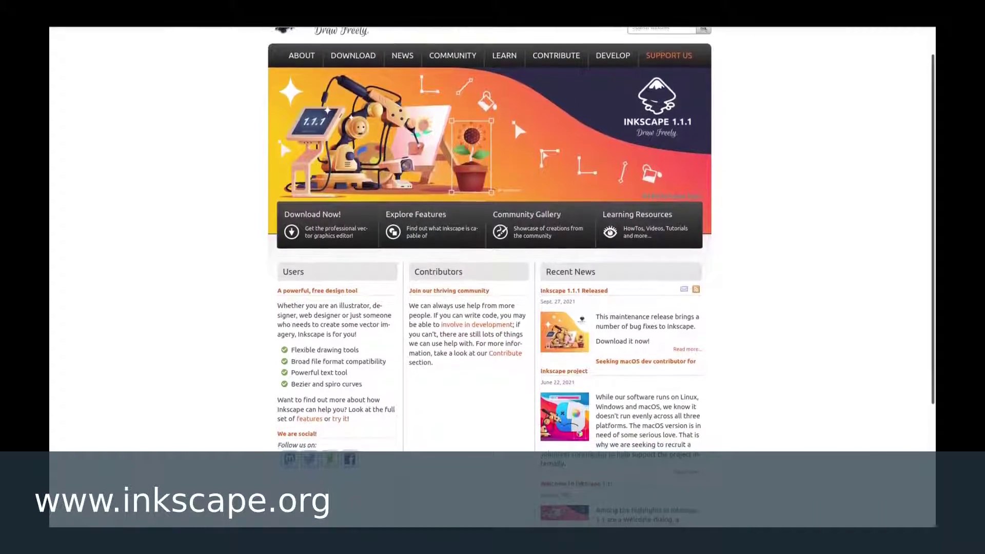
scroll(492, 277, "down", 1)
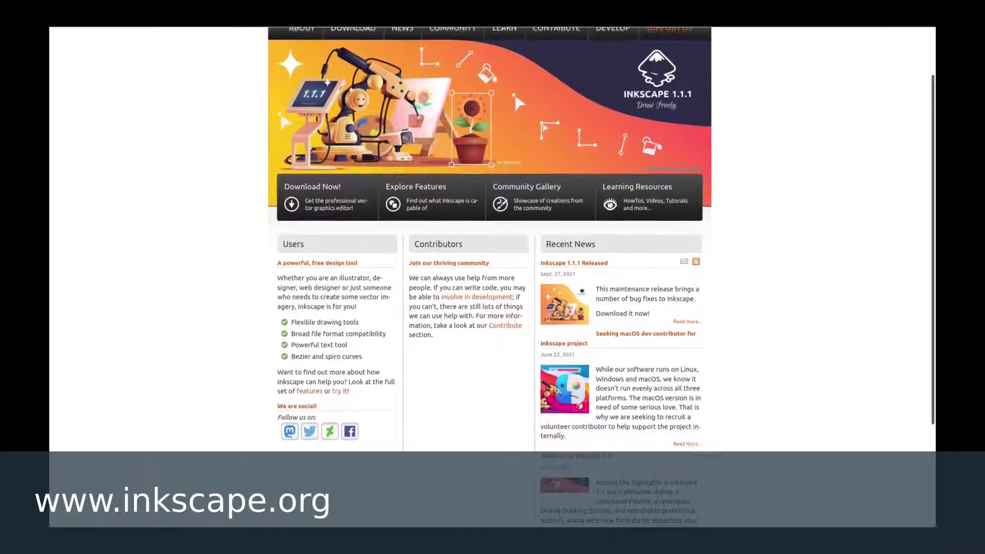
scroll(493, 277, "down", 1)
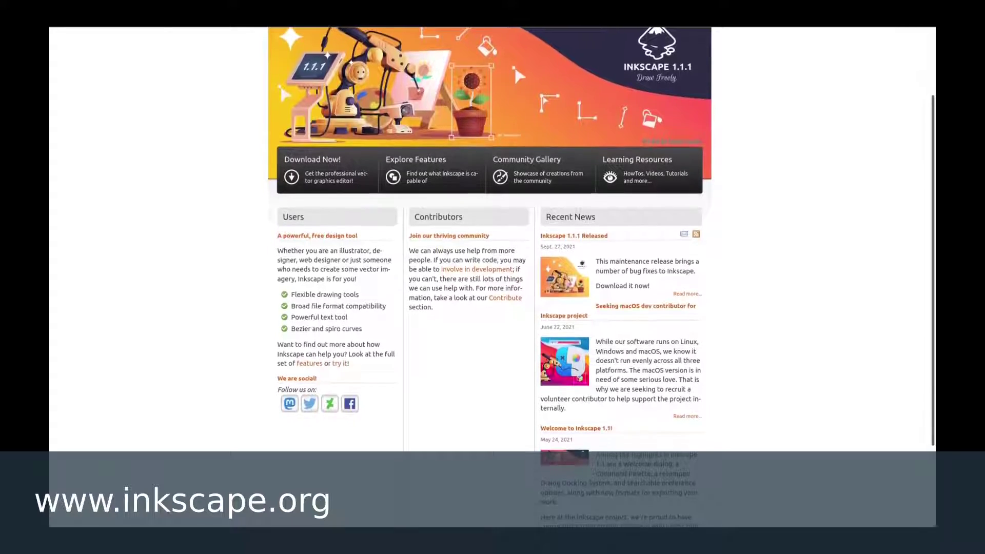
scroll(492, 277, "down", 1)
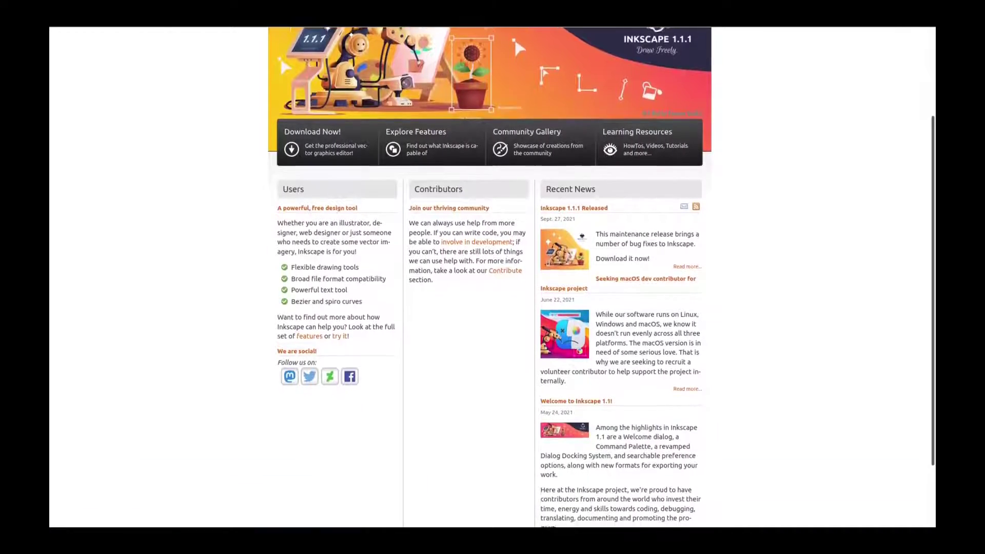
scroll(492, 277, "down", 1)
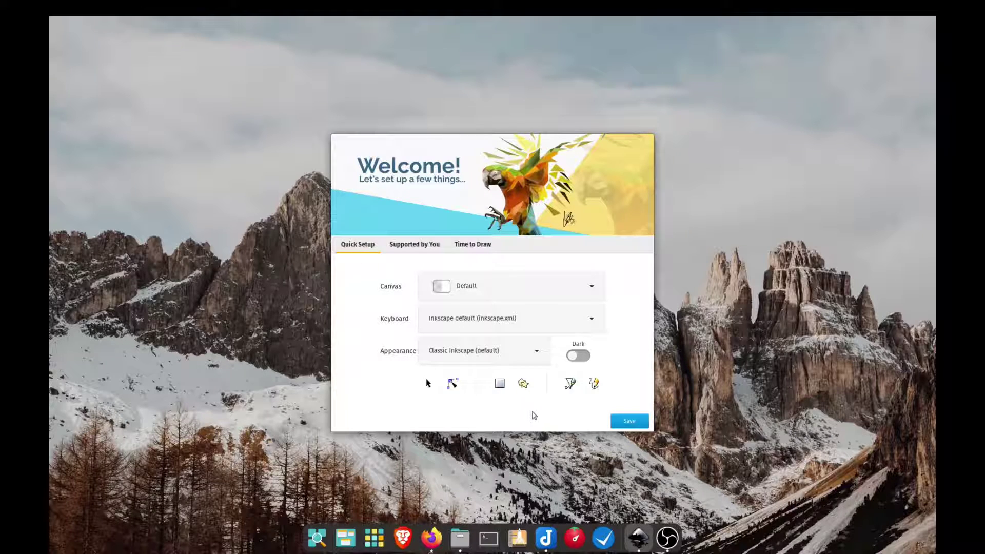
Accept the default quick setup in the welcome dialog and create a new blank document.
left_click(628, 420)
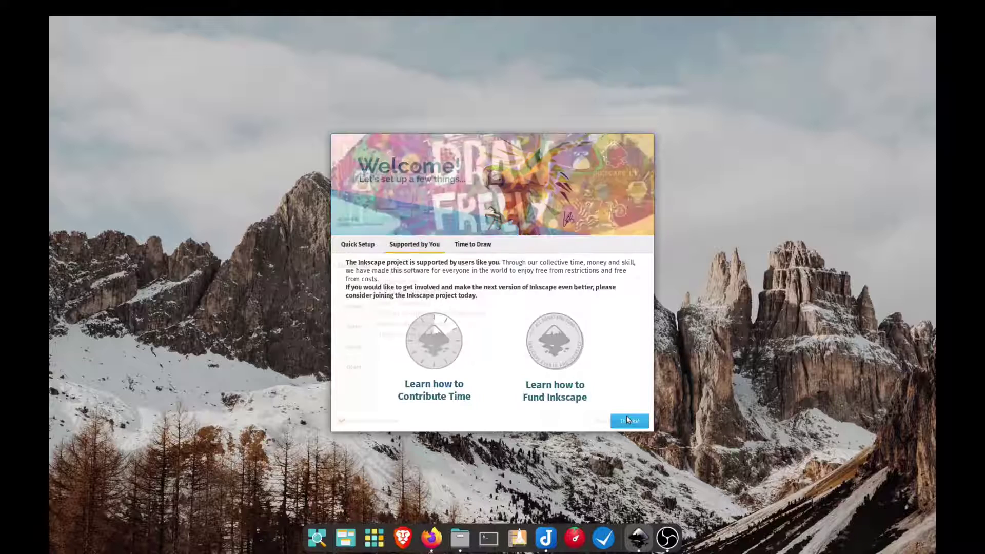
left_click(628, 420)
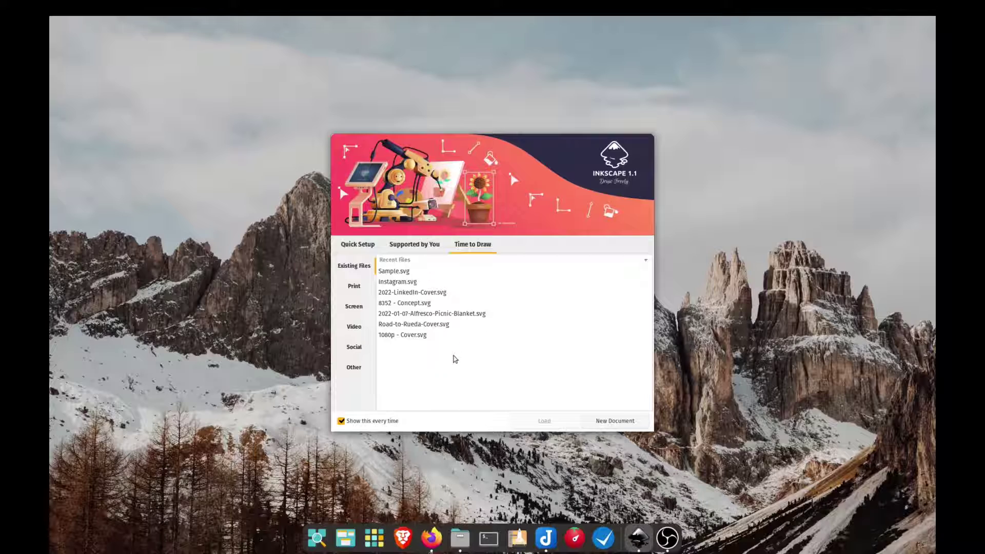
left_click(633, 421)
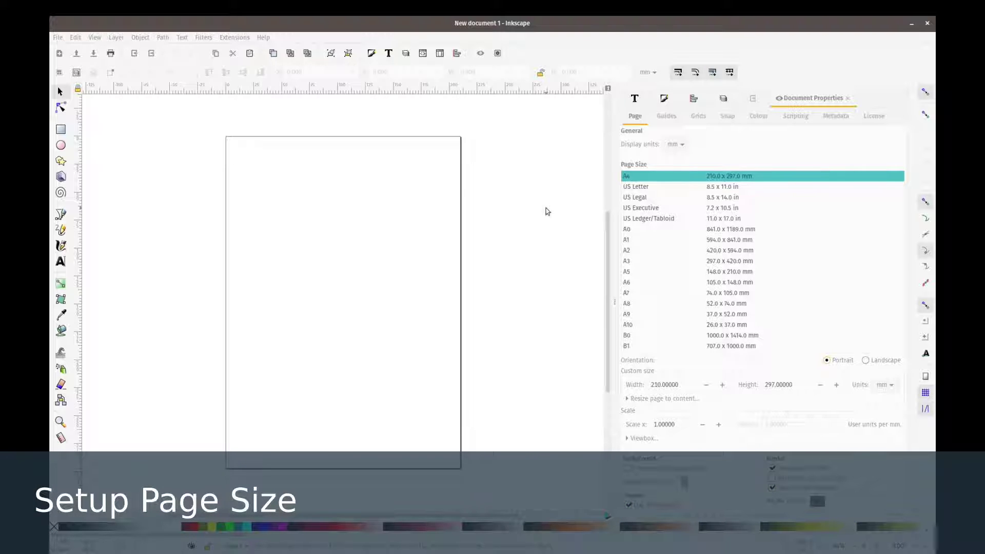
Set the custom page size to 1080 × 1080 px in the document properties and turn on the checkerboard background.
left_click(58, 38)
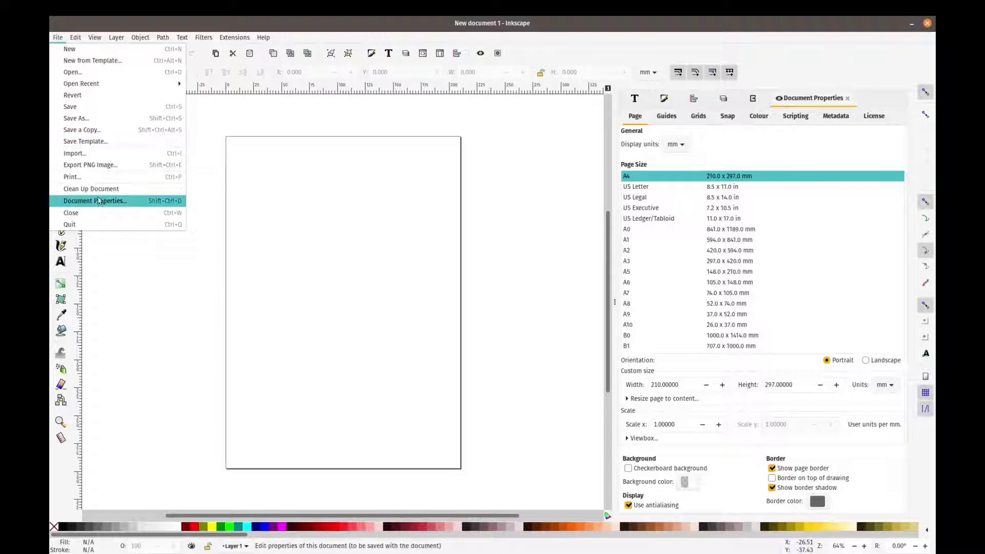
left_click(97, 200)
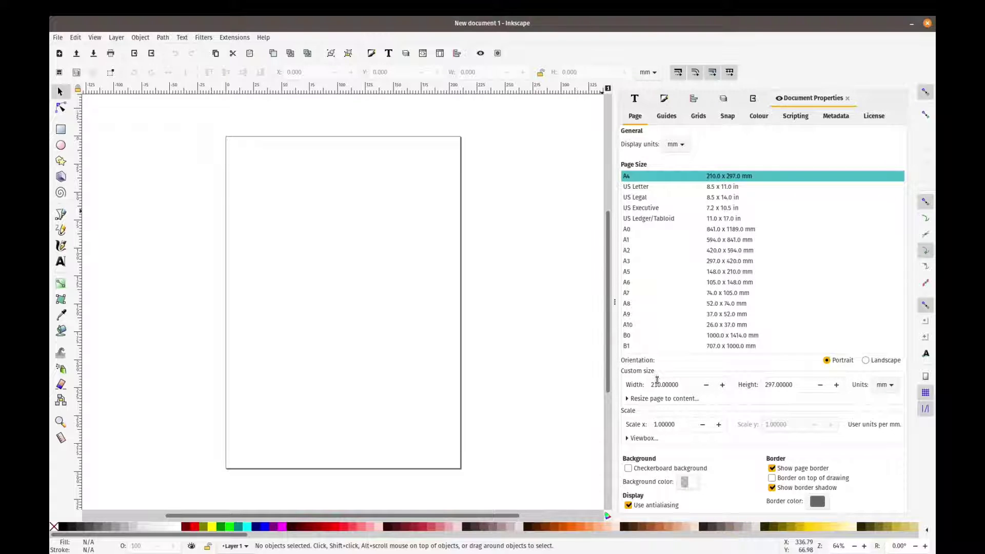
left_click(881, 386)
left_click(878, 398)
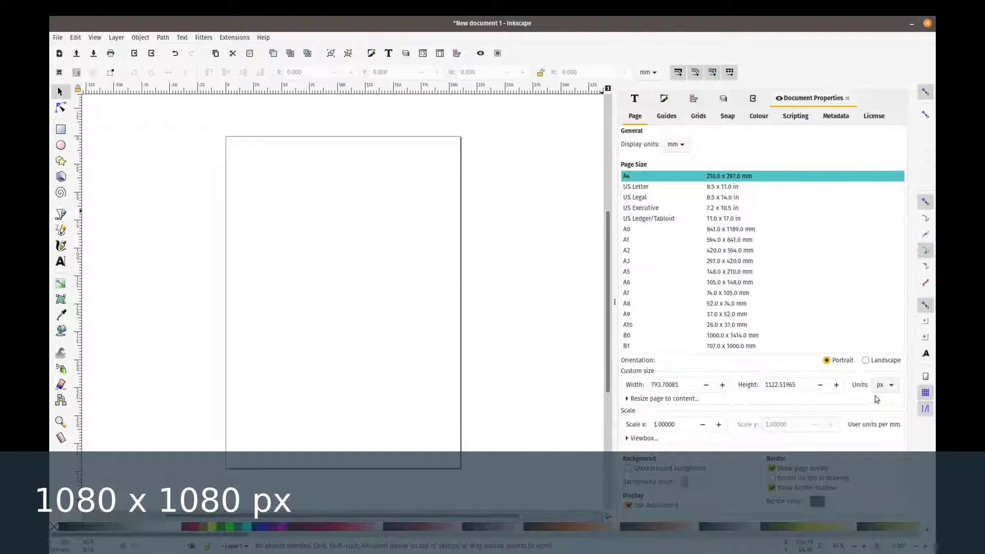
left_click_drag(685, 385, 638, 384)
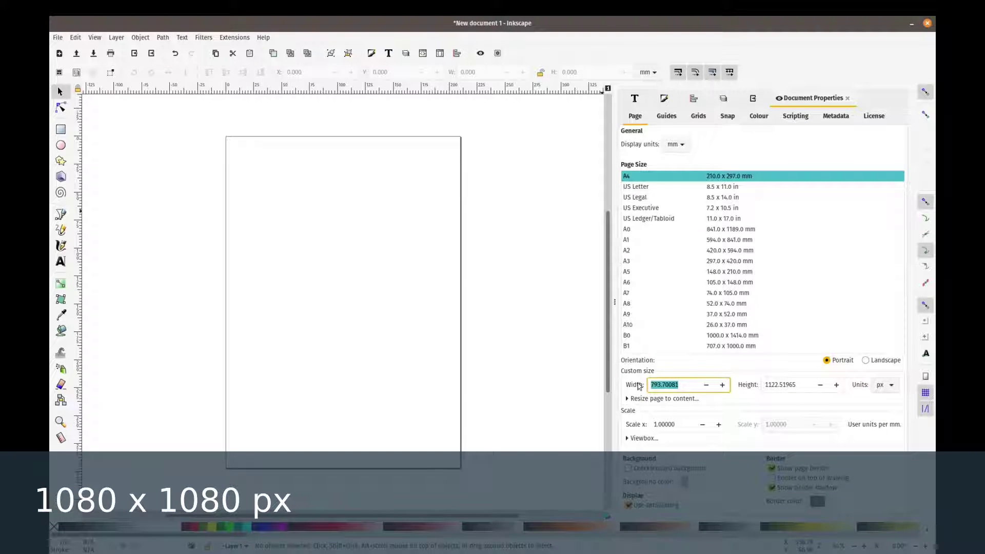
type("10")
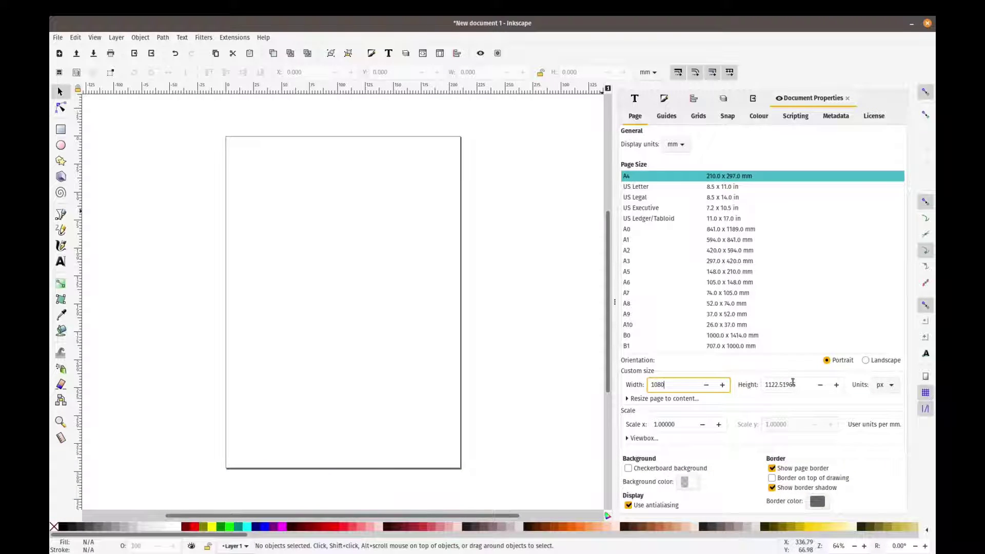
type("80")
key("Tab")
type("1")
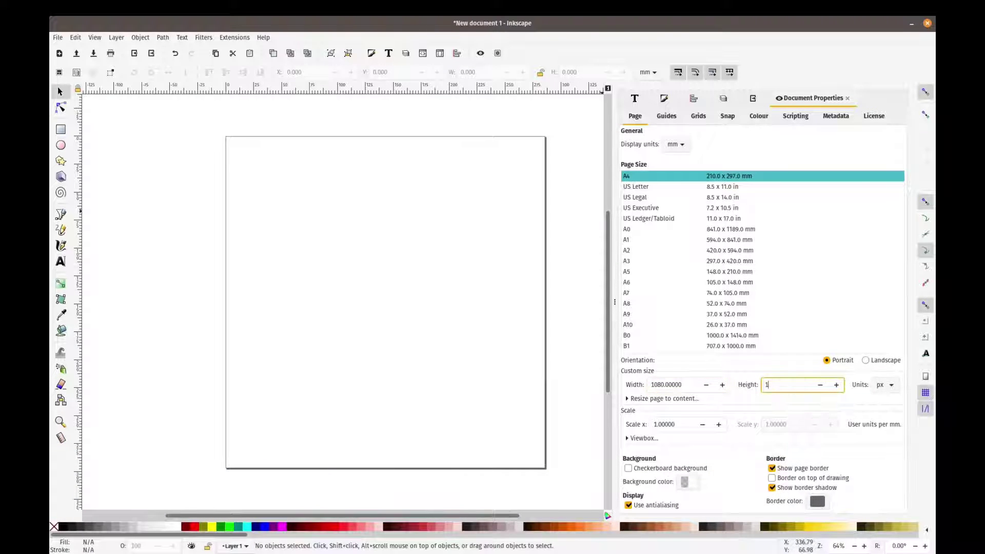
key("Tab")
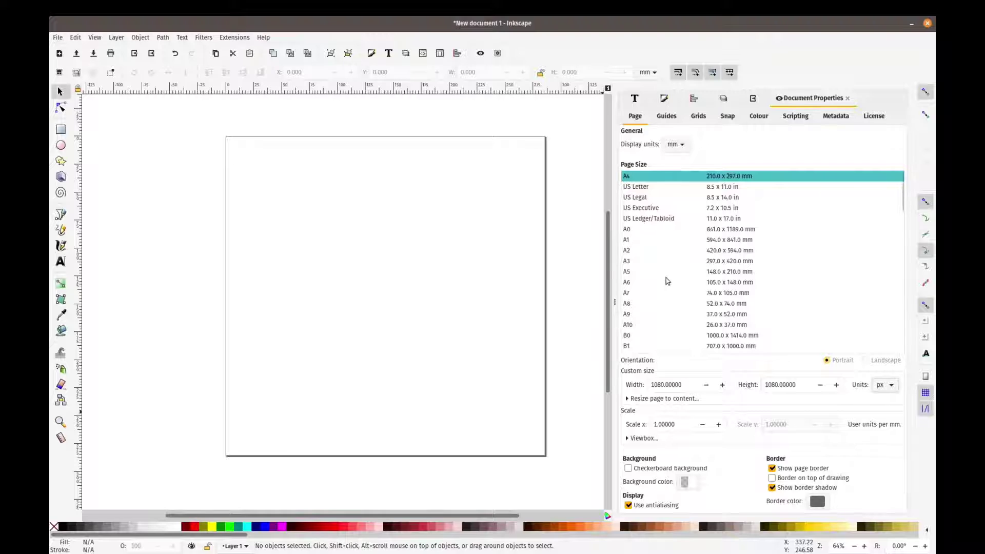
left_click(629, 469)
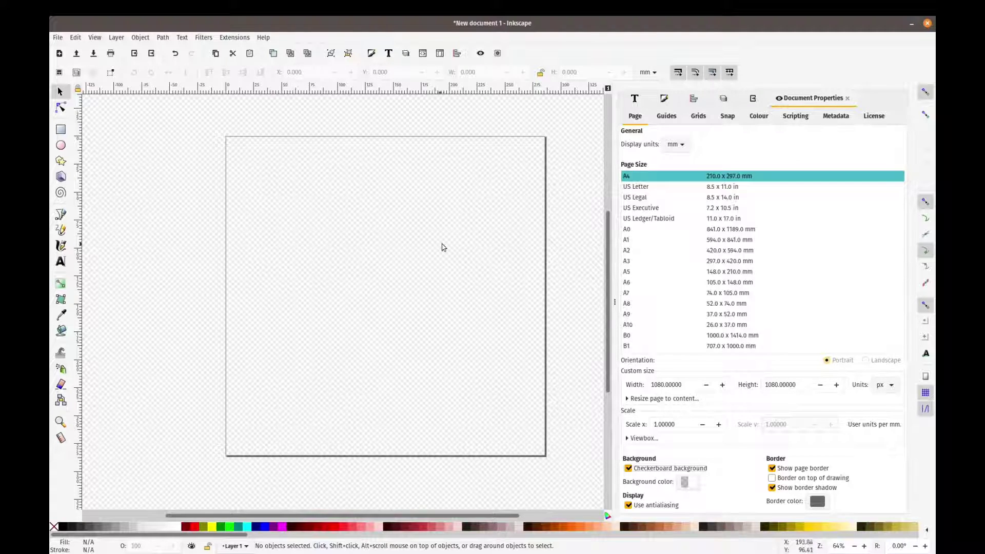
left_click_drag(442, 248, 407, 250)
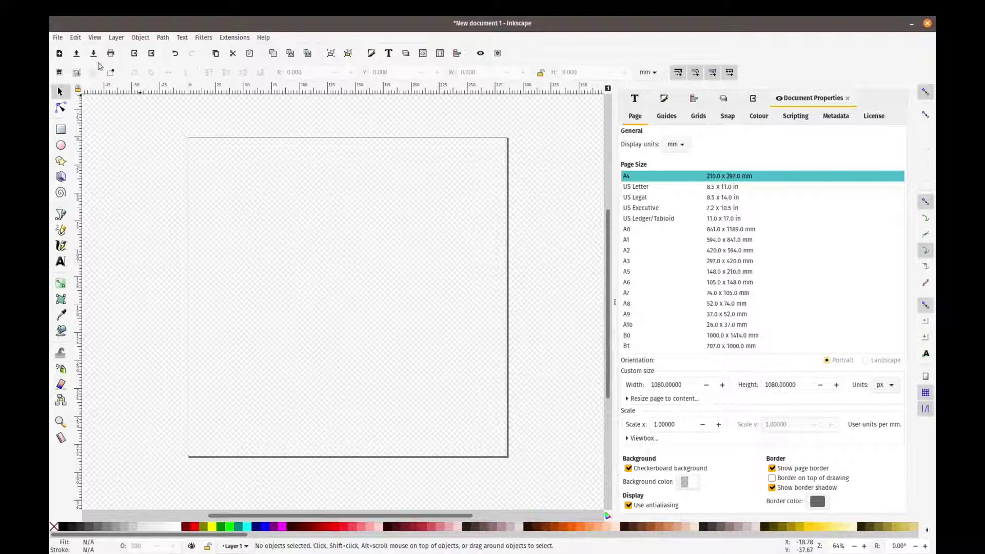
Save the document as Instagram.svg in the Downloads/Inkscape folder, replacing the existing file.
left_click(58, 38)
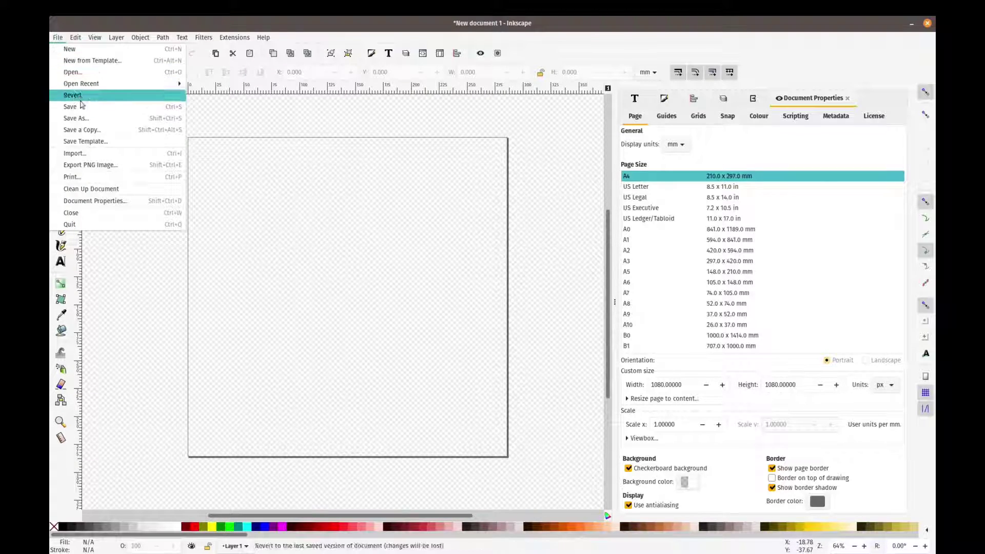
left_click(76, 118)
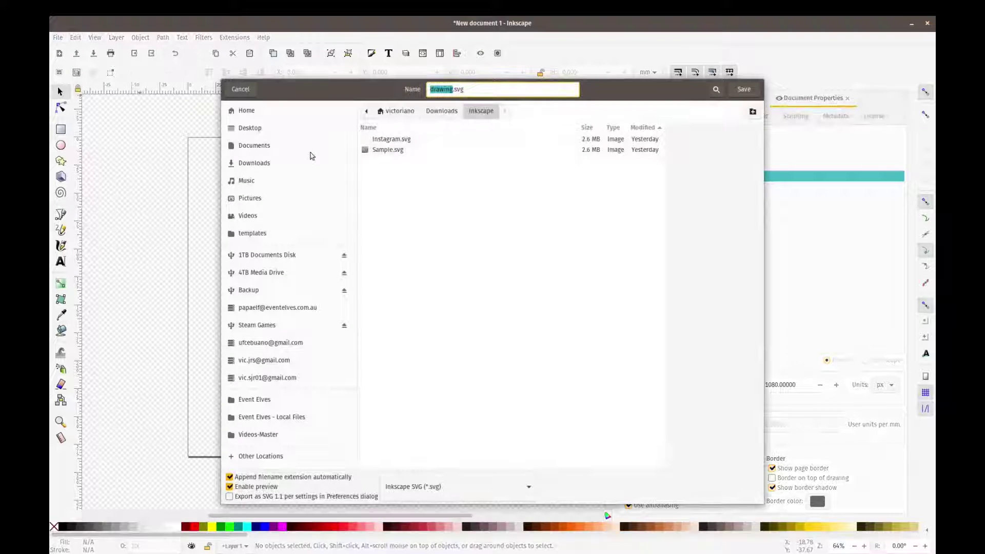
left_click(459, 140)
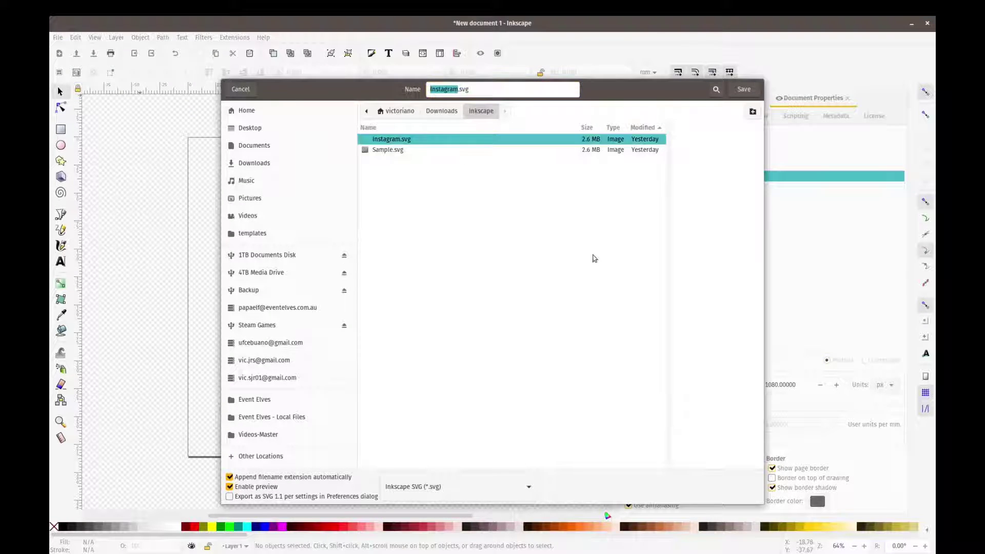
left_click(744, 89)
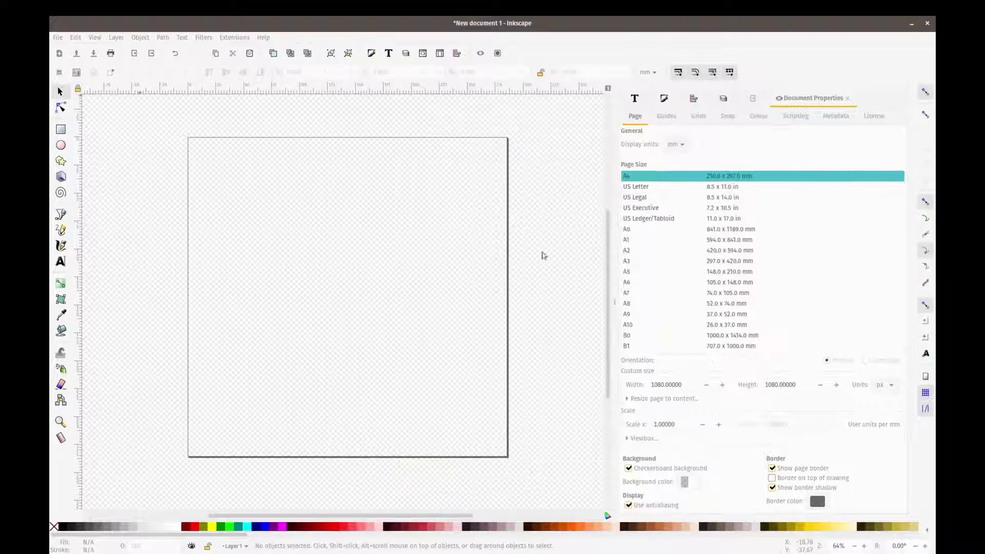
left_click(543, 328)
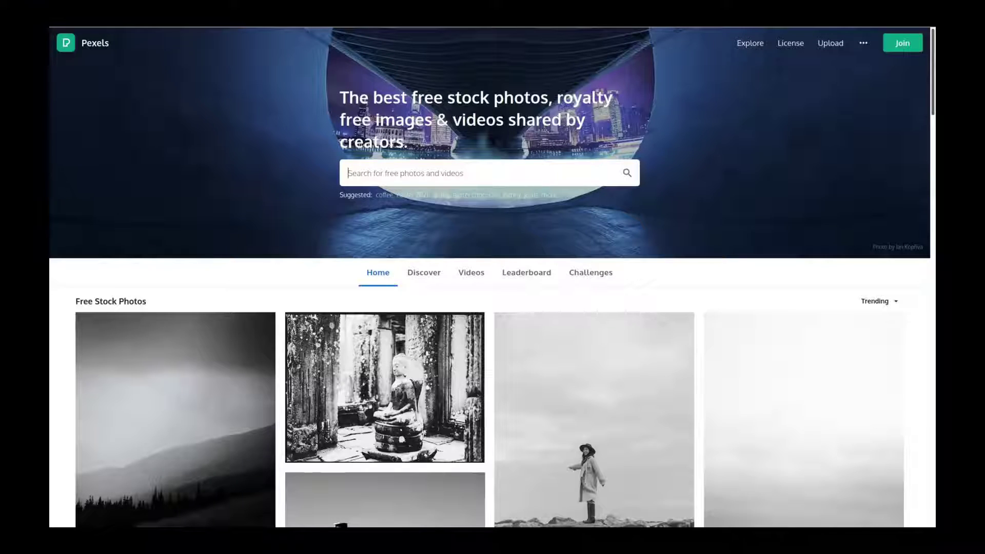
scroll(492, 277, "down", 1)
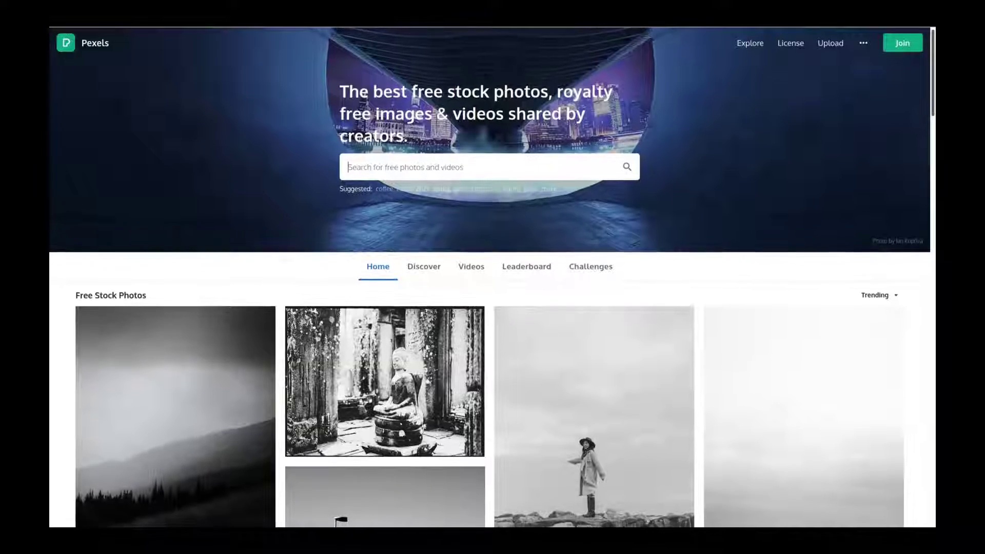
scroll(492, 307, "down", 1)
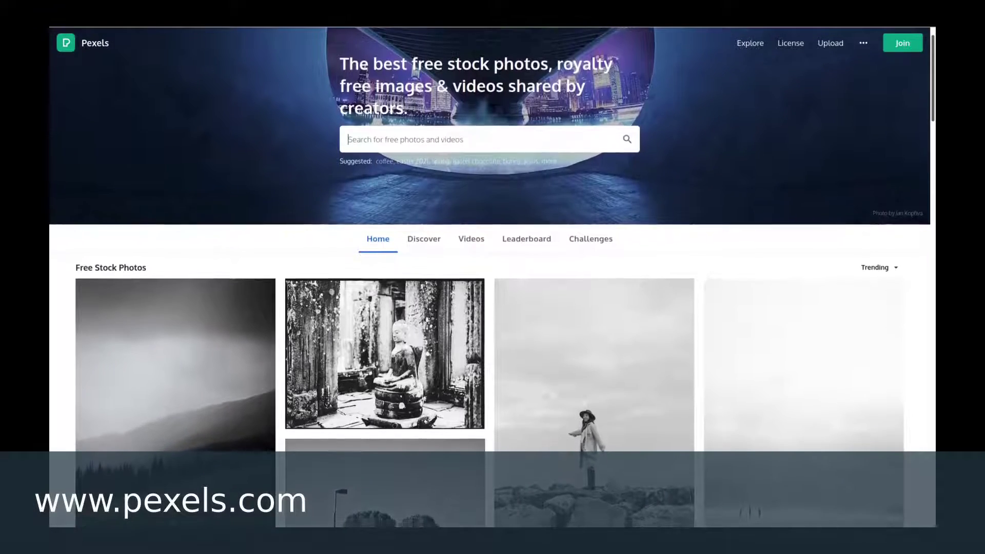
scroll(492, 308, "down", 1)
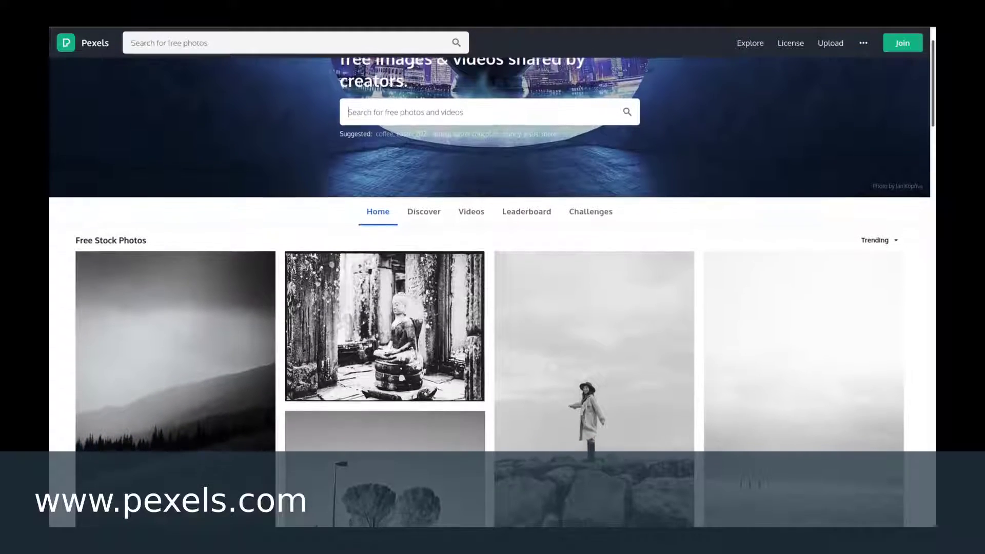
scroll(493, 308, "down", 1)
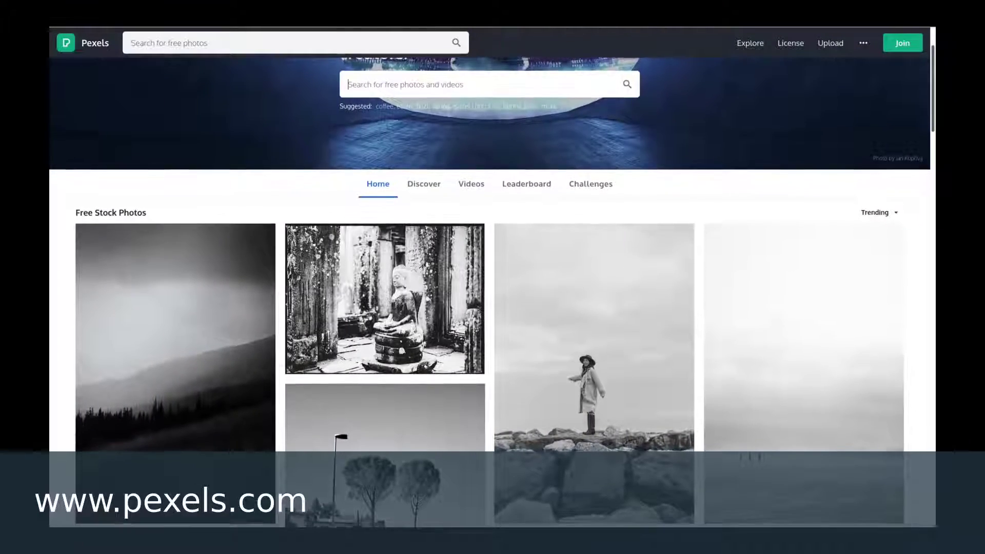
scroll(493, 308, "down", 1)
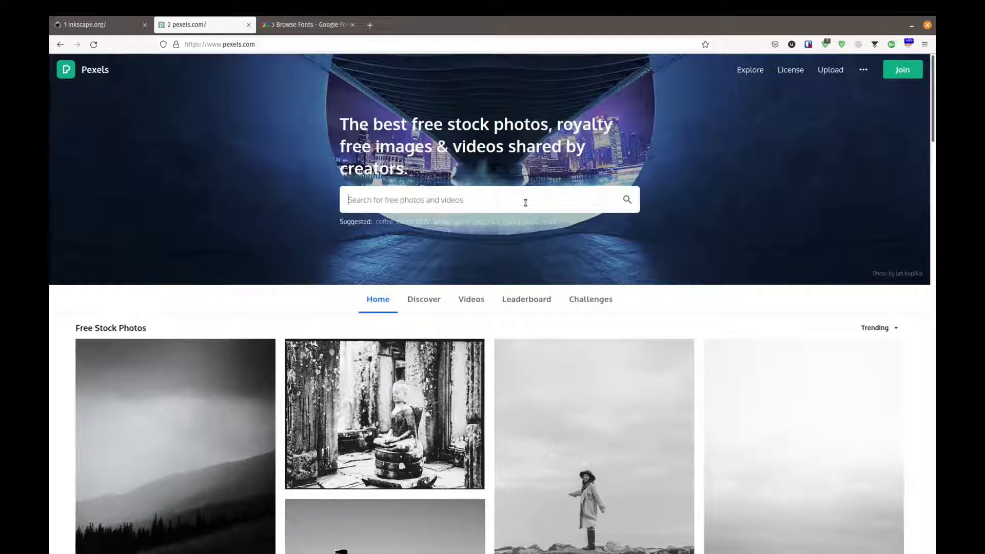
Search Pexels for "easter" and download the photo of muted coloured eggs on a grey plate.
type("easter")
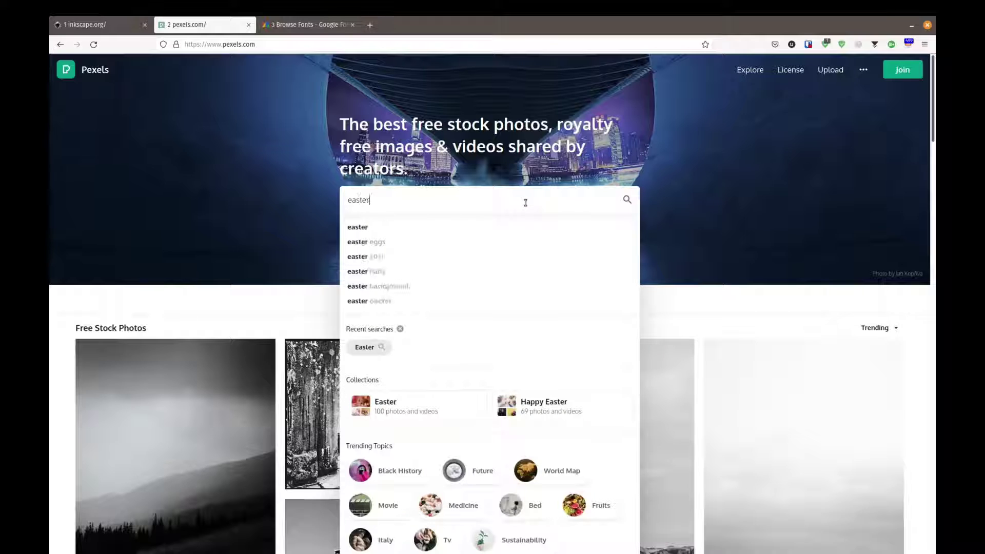
key("Return")
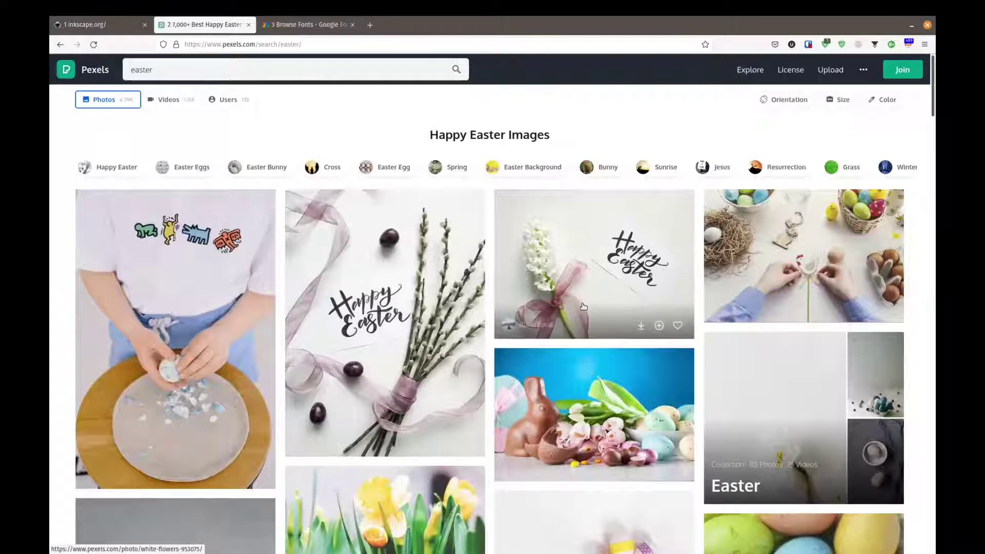
scroll(583, 307, "down", 8)
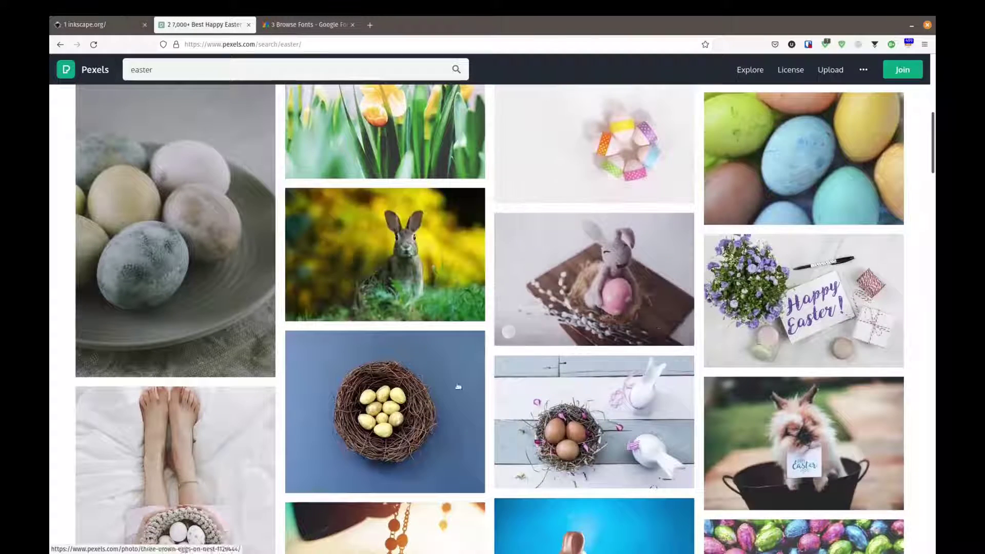
scroll(216, 269, "up", 1)
left_click(192, 245)
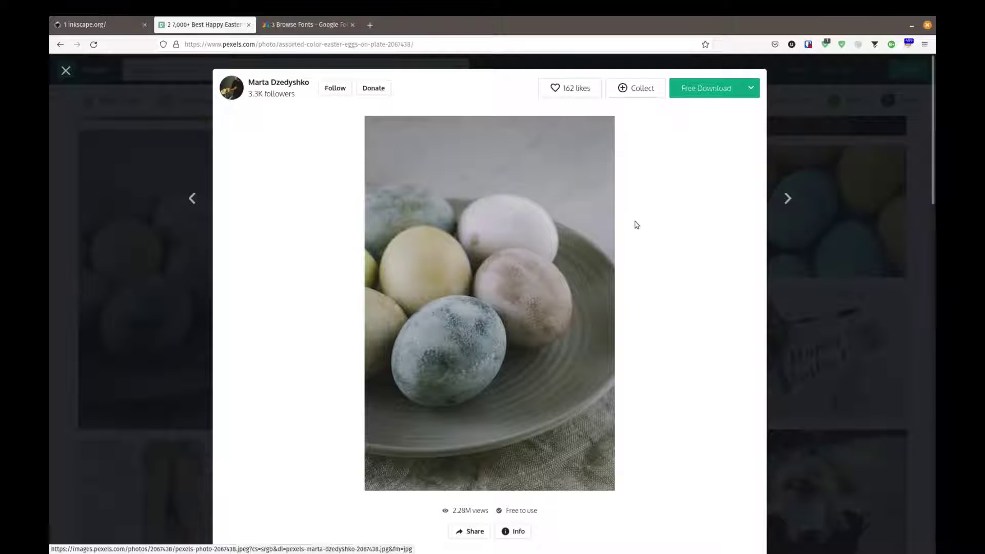
left_click(691, 103)
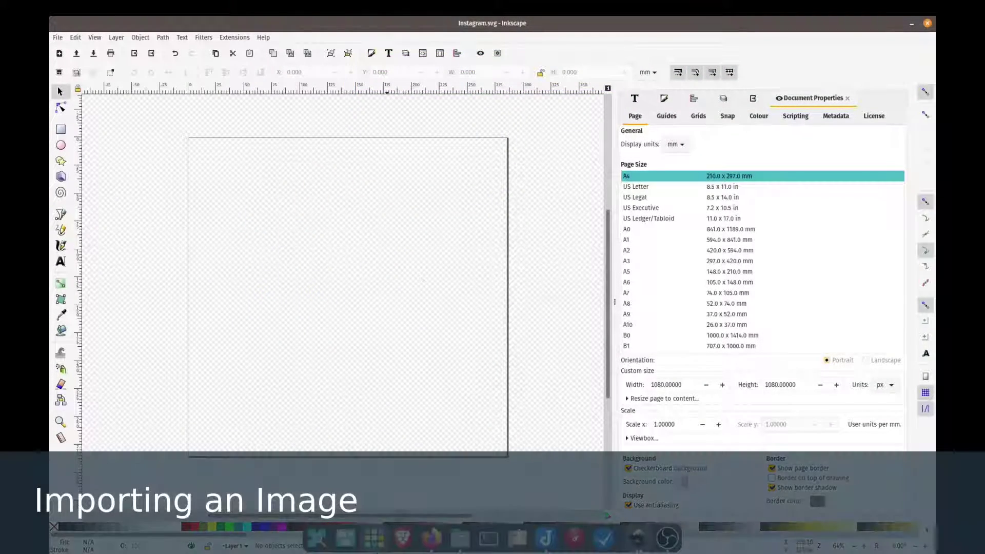
Import the Pexels egg JPEG from the Downloads/Inkscape folder into the drawing as an embedded image, with DPI from file and automatic rendering.
key("ctrl+i")
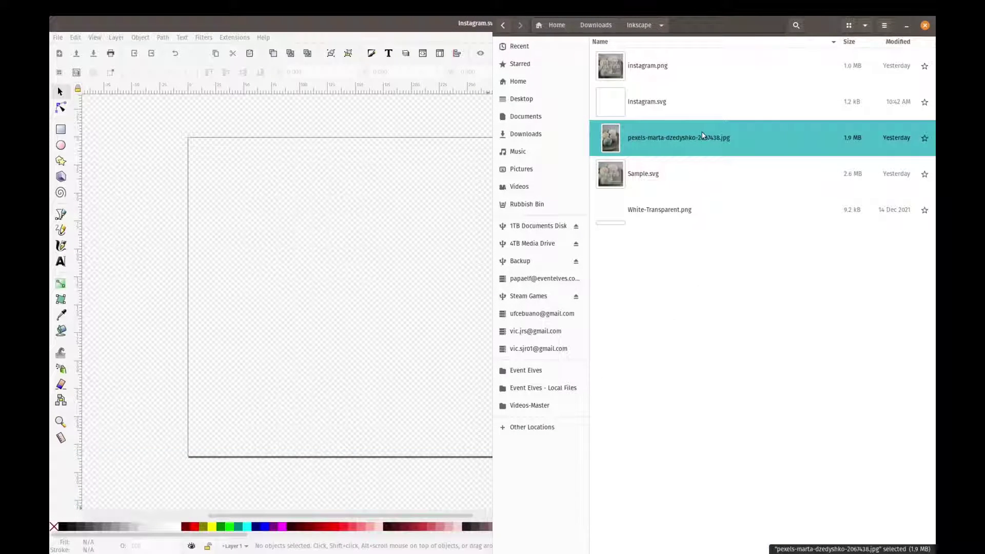
left_click_drag(701, 141, 362, 241)
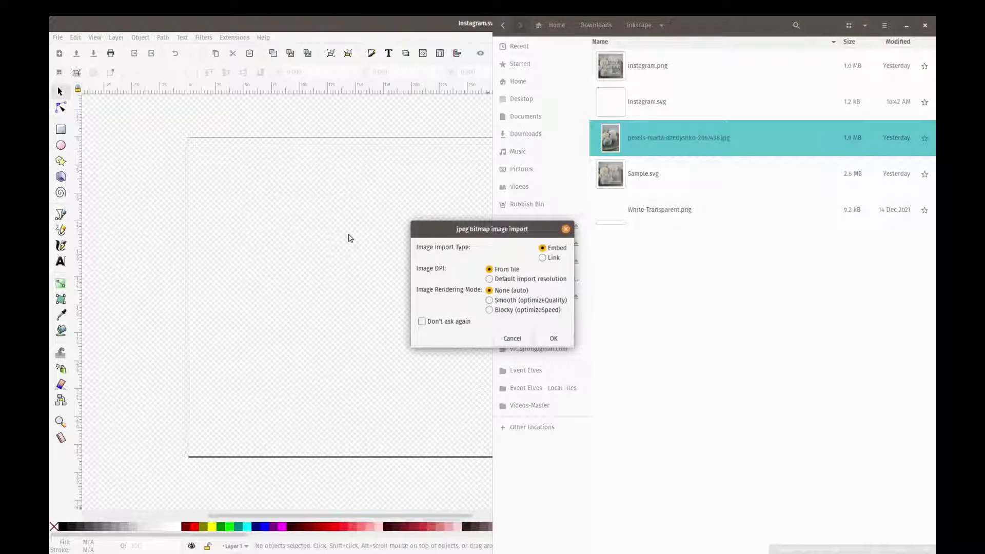
left_click(552, 340)
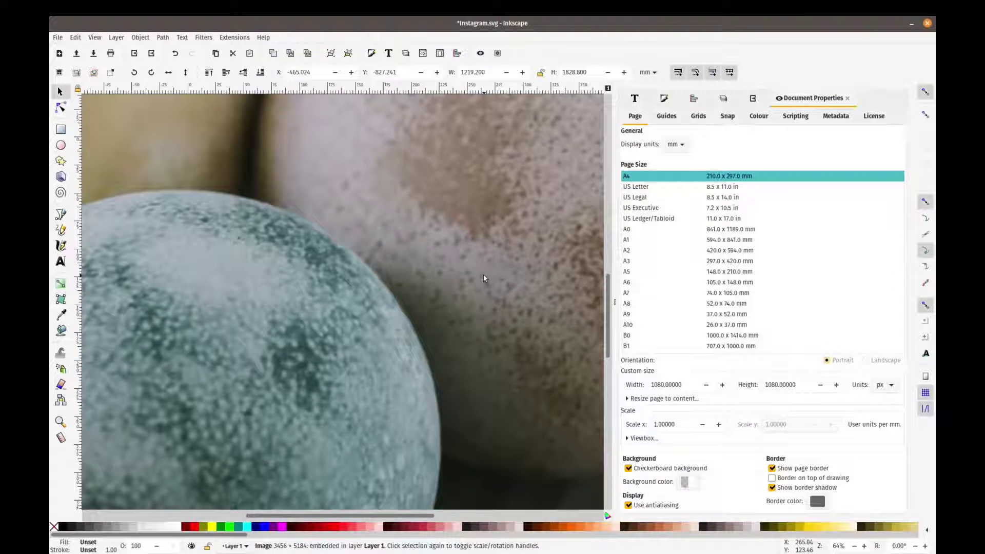
Save the document and move the imported egg photo off the page so it sits beside the page's right edge.
key("ctrl+s")
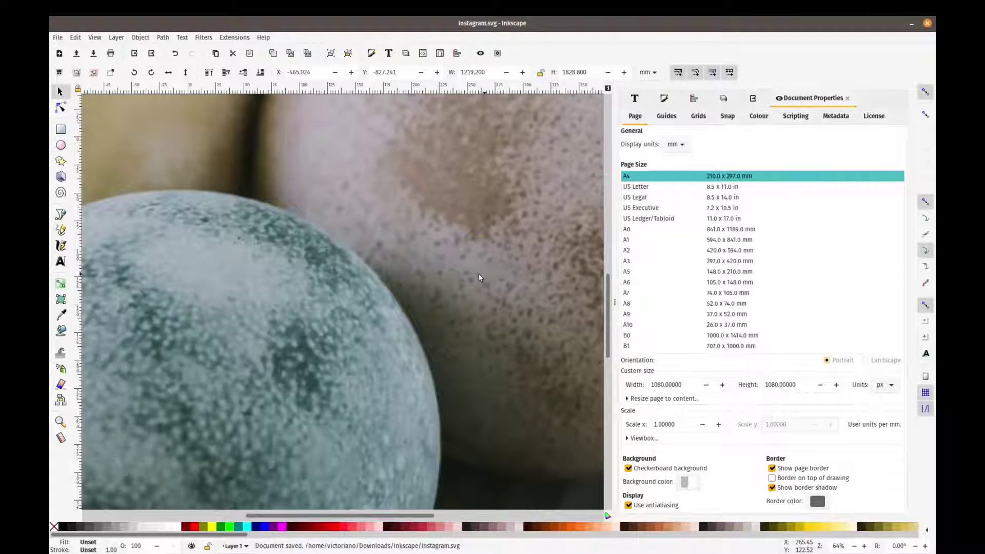
left_click(330, 264)
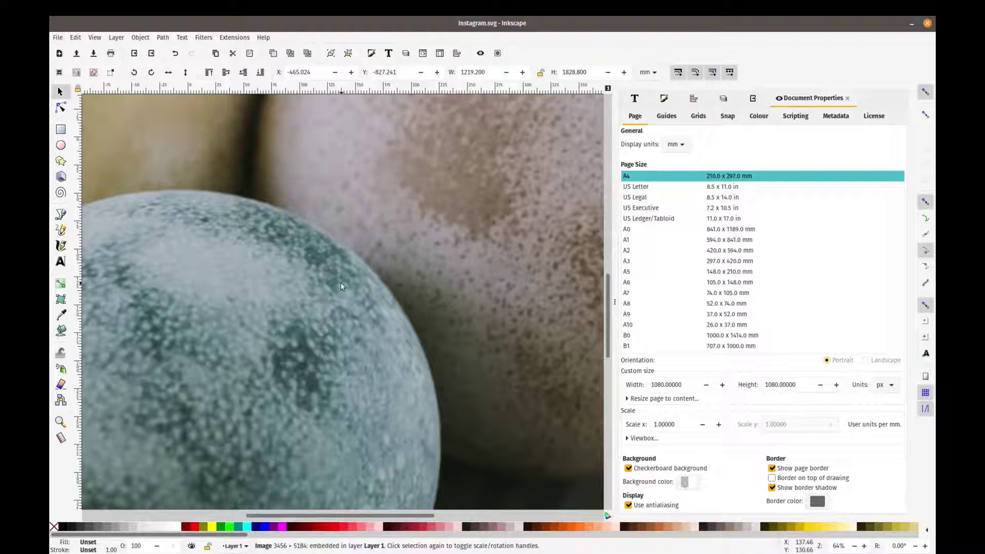
key("ctrl")
scroll(365, 286, "down", 2)
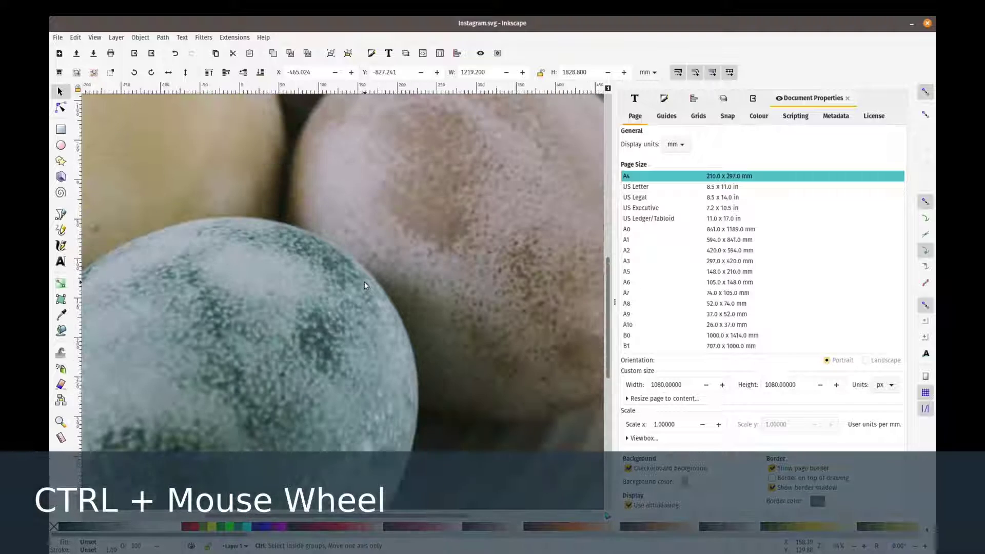
scroll(365, 286, "down", 4)
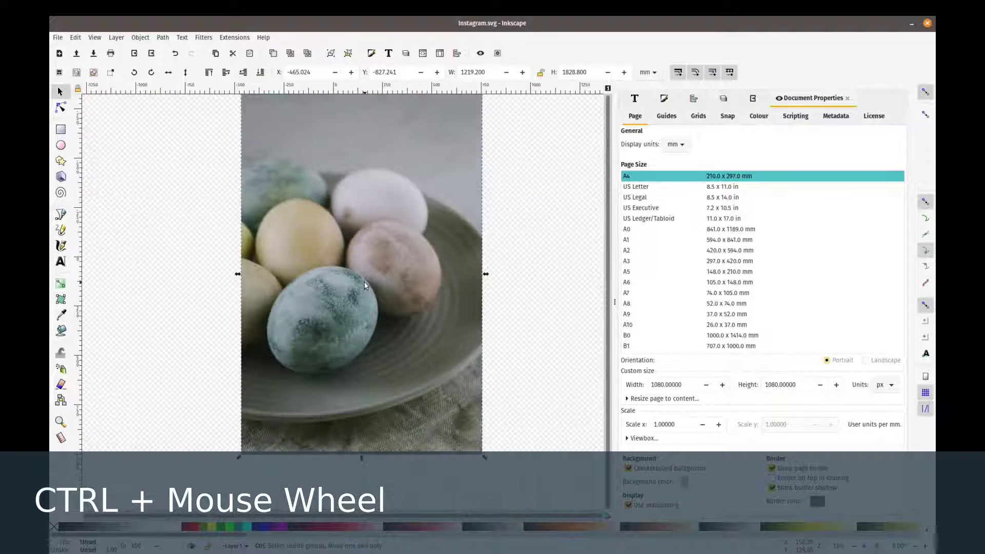
left_click_drag(348, 254, 477, 282)
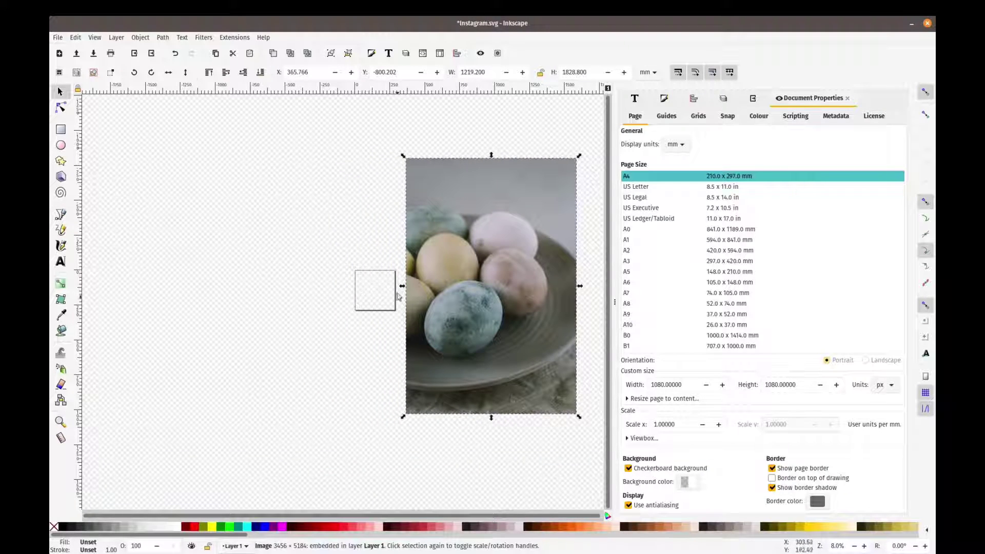
left_click_drag(339, 250, 259, 254)
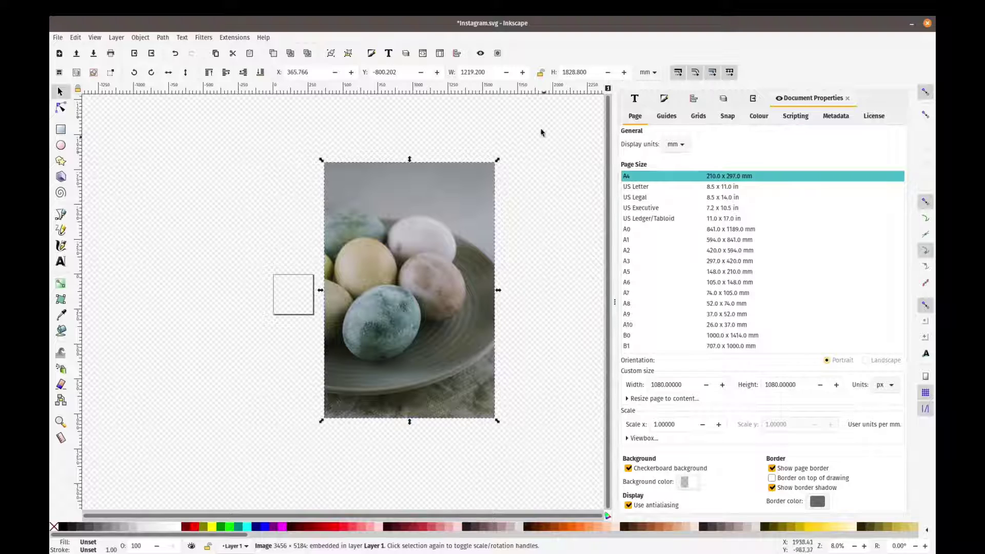
Lock the width-height ratio and scale the egg photo down to about 493 × 740 mm.
left_click(540, 74)
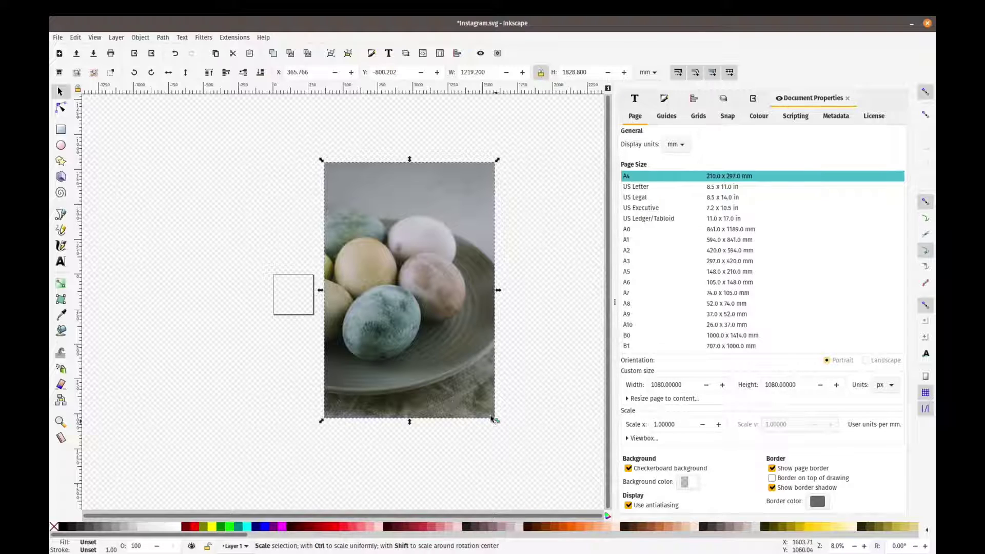
left_click_drag(494, 418, 402, 267)
left_click_drag(375, 232, 395, 308)
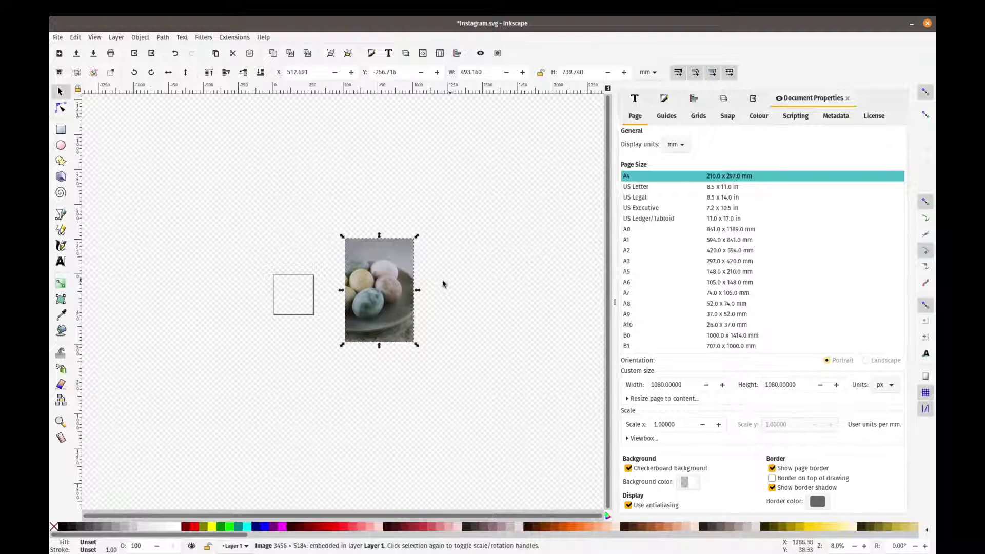
mouse_move(417, 291)
left_mouse_down()
mouse_move(446, 292)
mouse_move(427, 293)
left_mouse_up()
left_click_drag(429, 342, 448, 351)
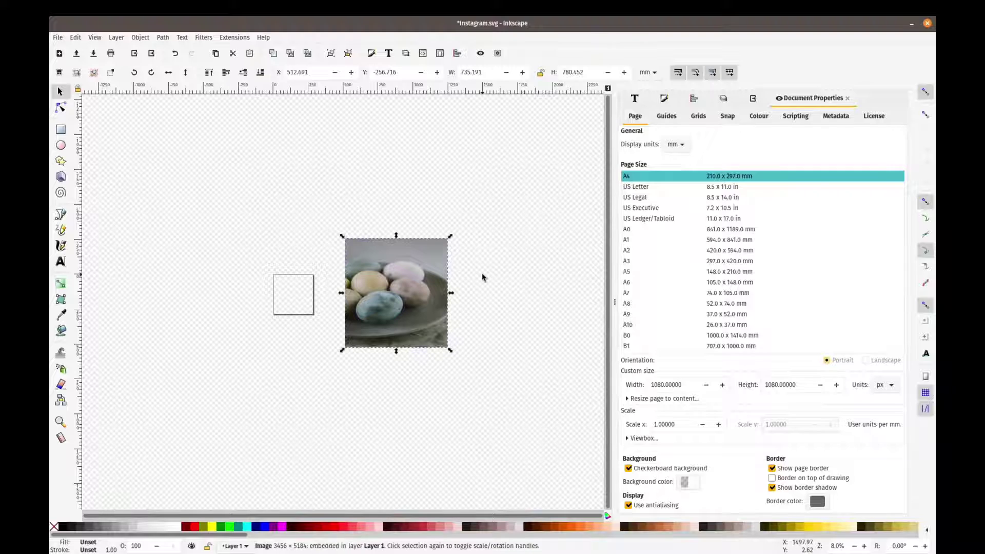
key("ctrl+z")
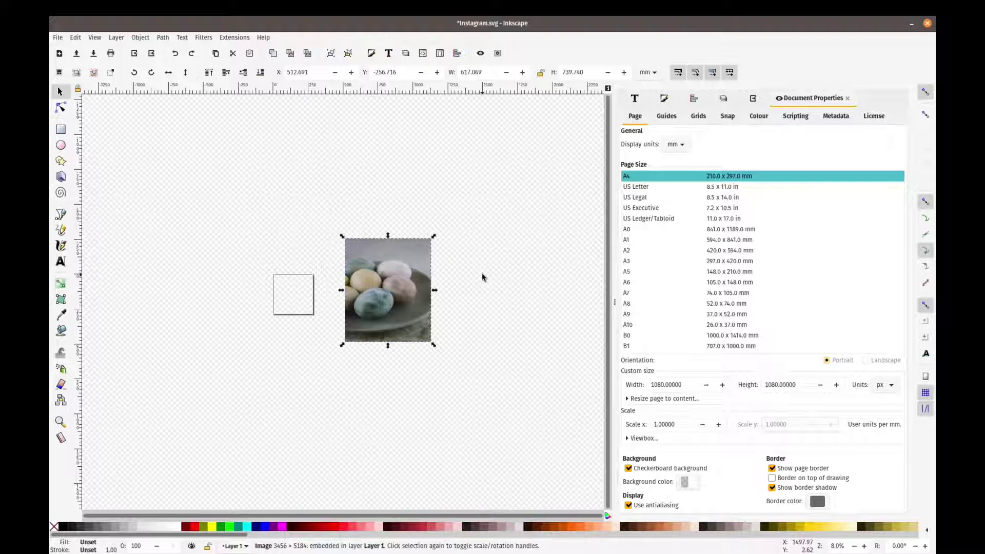
key("ctrl+z")
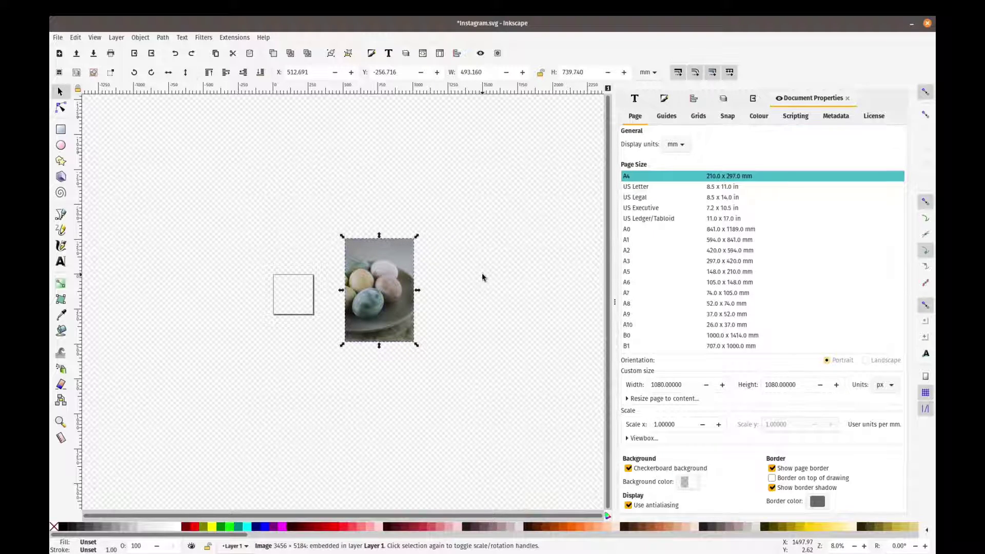
key("ctrl+z")
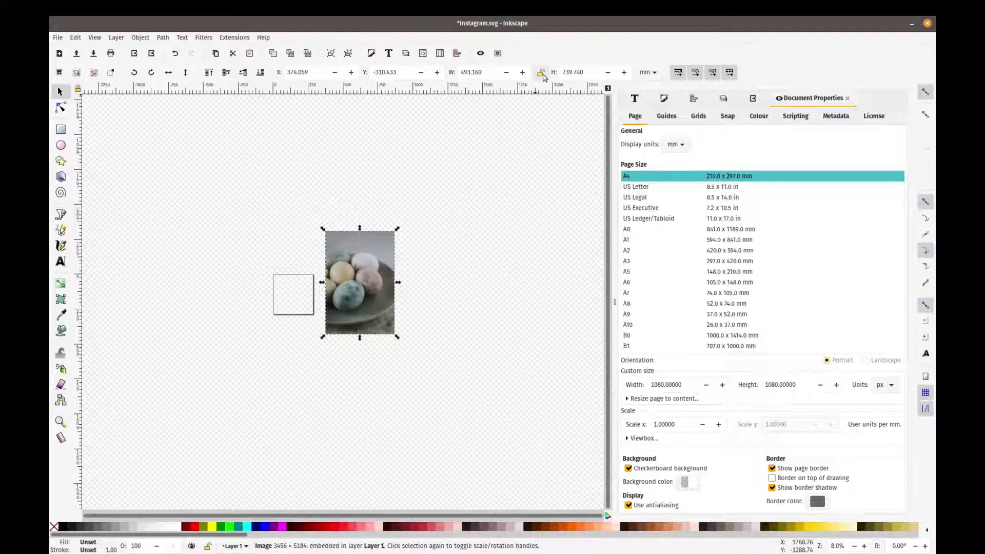
Lock the ratio again, scale the egg photo down to about 427 × 640 mm, and reposition it beside the page.
left_click(542, 75)
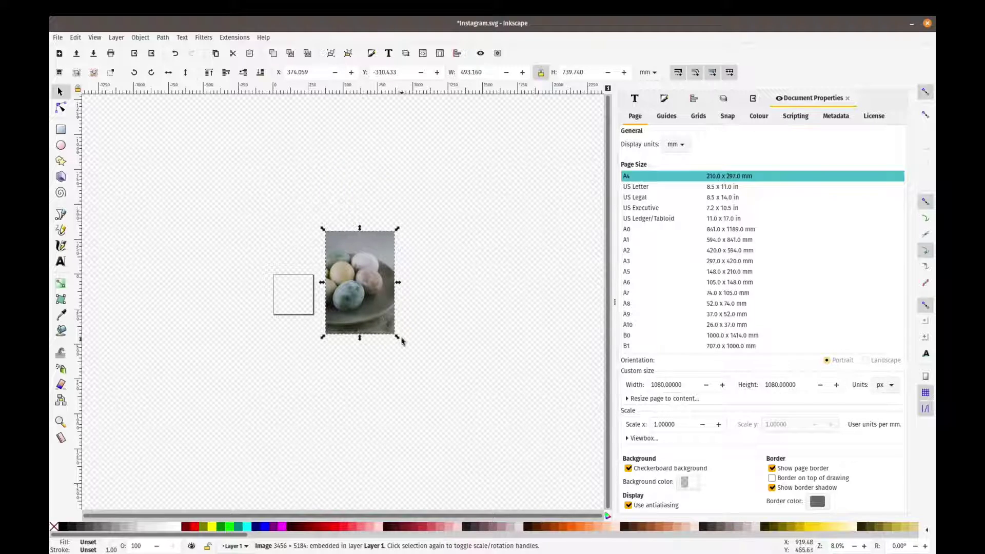
left_click_drag(398, 339, 389, 326)
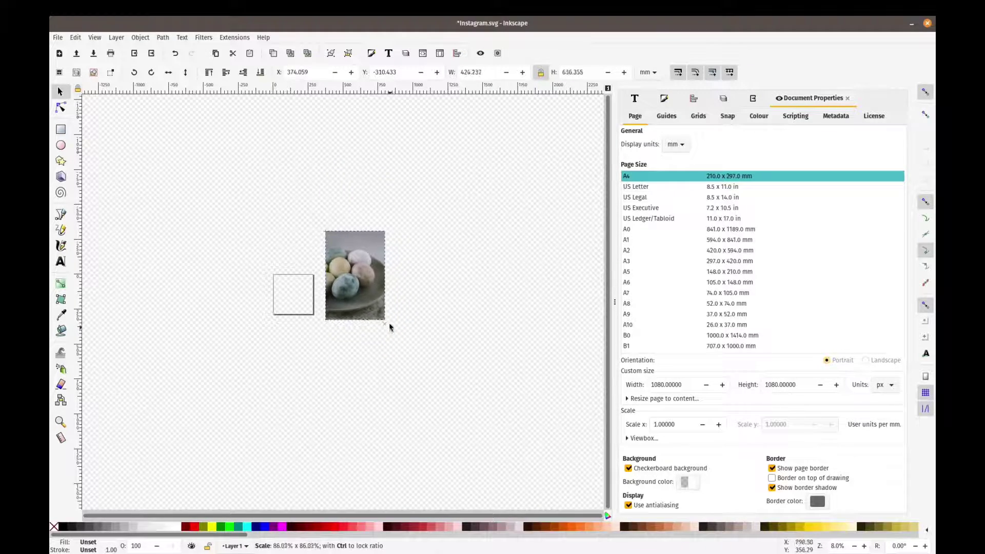
left_click_drag(365, 280, 486, 285)
scroll(430, 297, "up", 2, "ctrl")
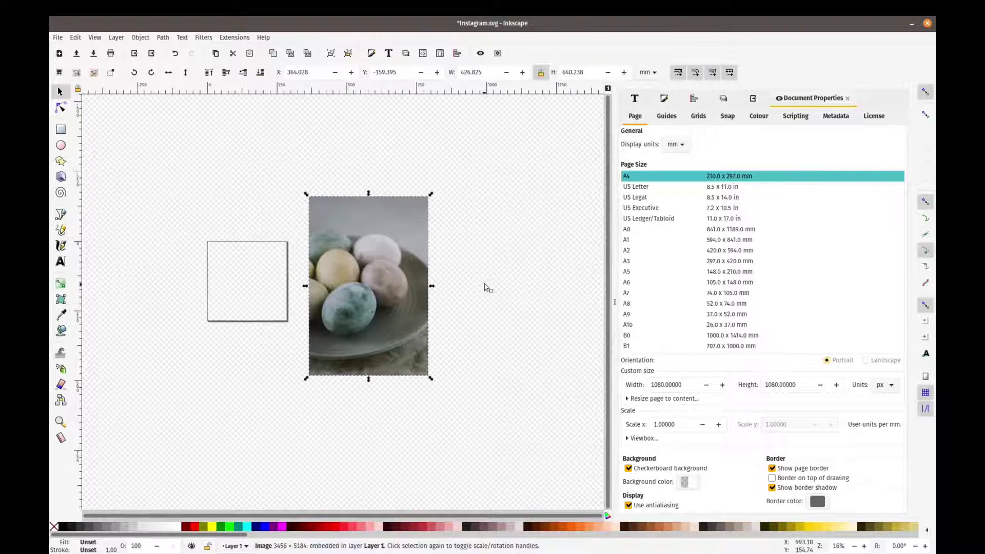
Draw a fuchsia rectangle about 377 × 328 mm over the page and keep it selected for transforming.
left_click(864, 546)
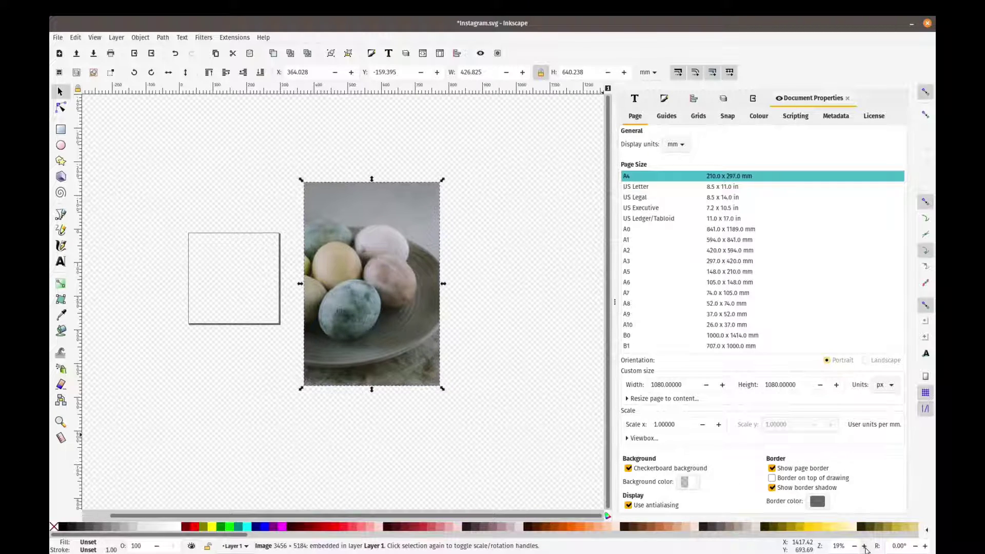
left_click(864, 546)
left_click(864, 546)
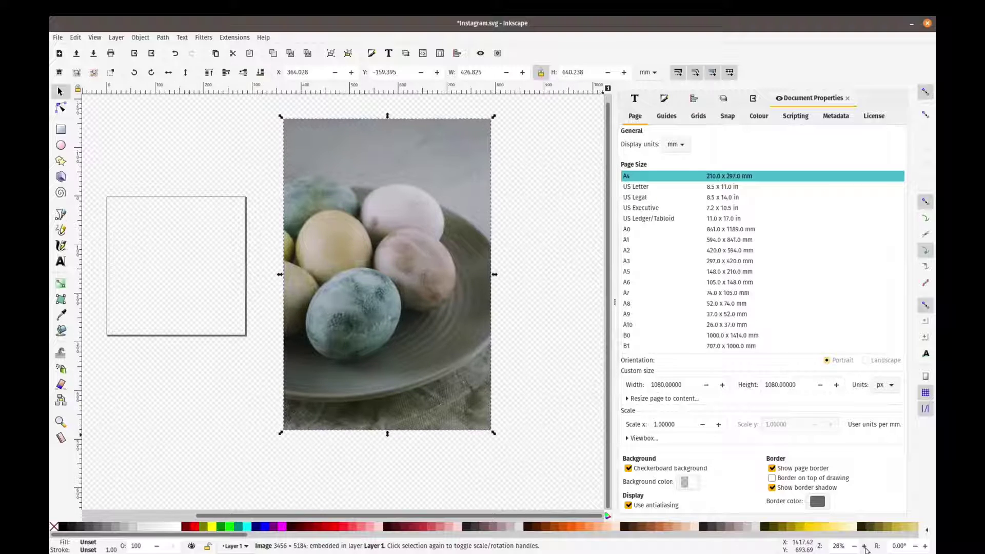
left_click_drag(539, 237, 561, 251)
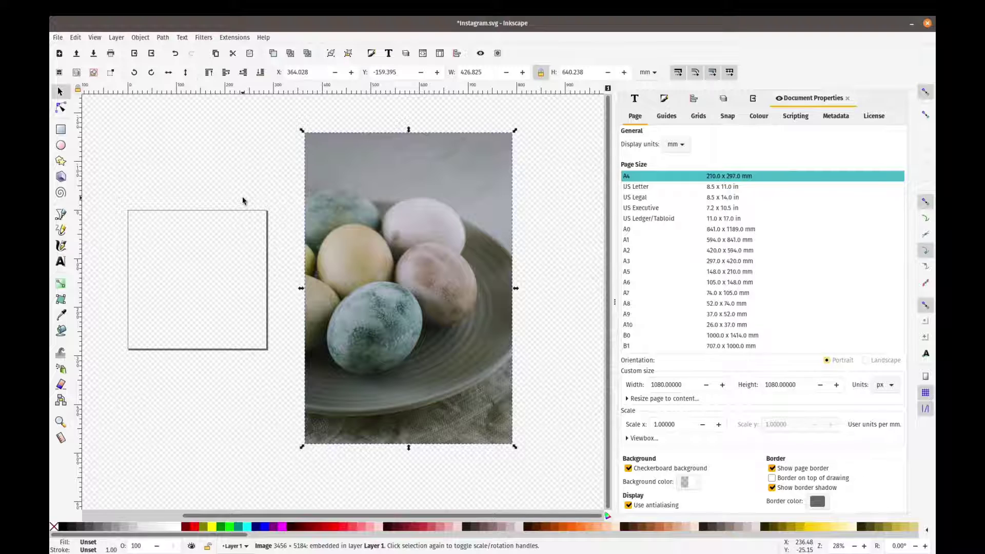
left_click(62, 135)
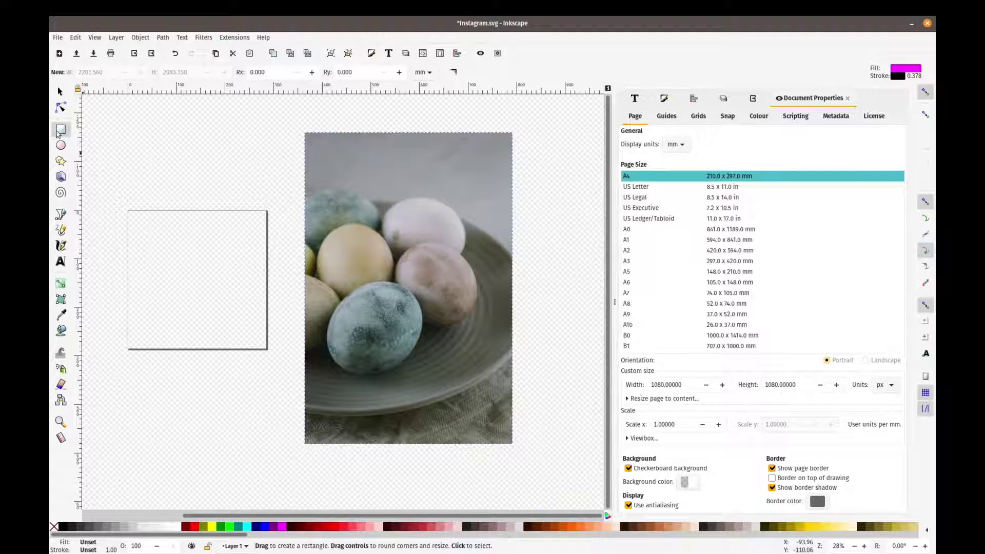
left_click_drag(129, 174, 312, 333)
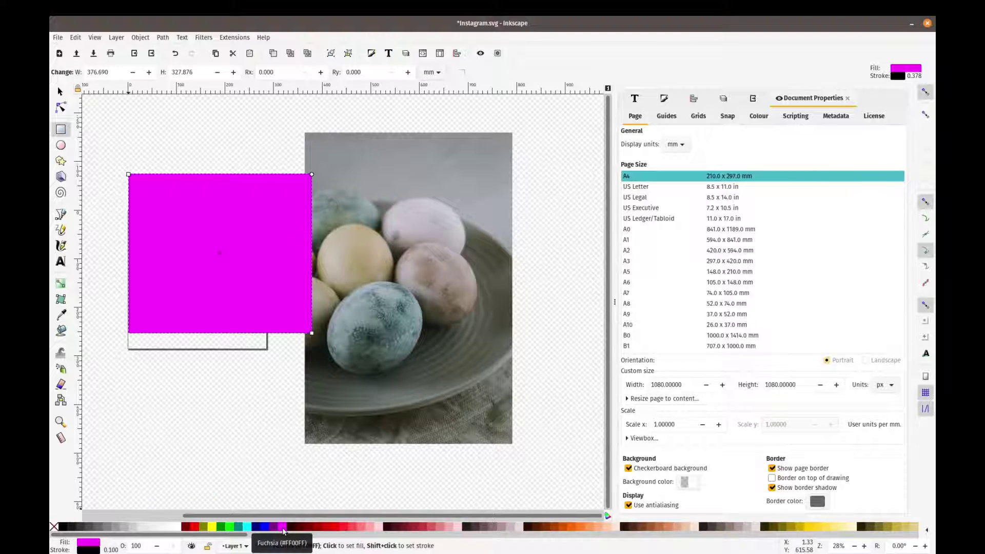
left_click_drag(283, 532, 62, 92)
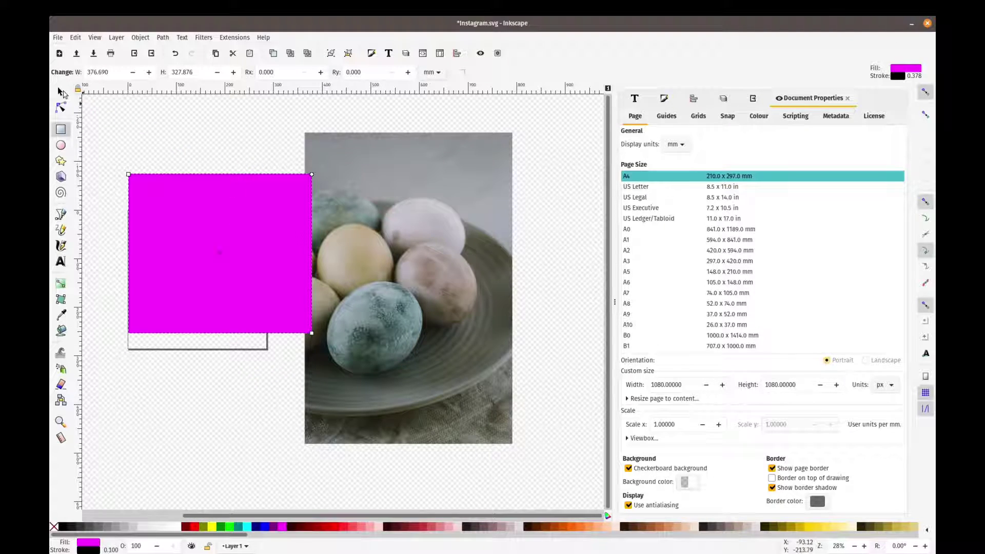
left_click(61, 93)
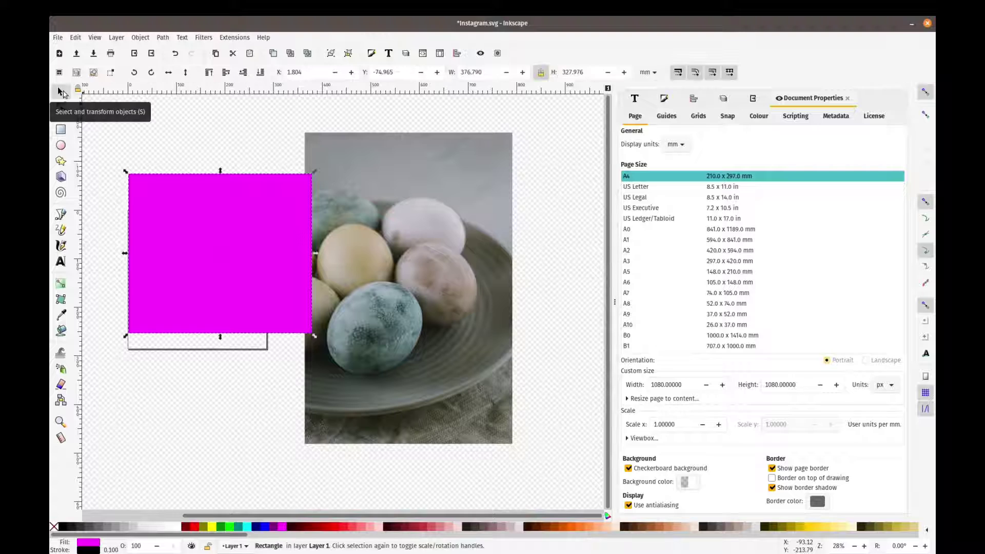
left_click(257, 238)
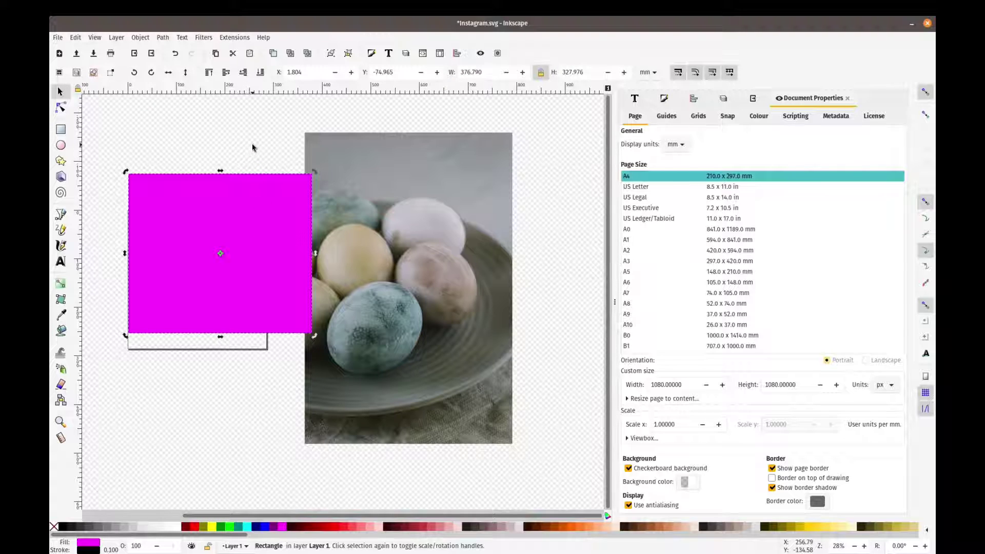
left_click(267, 225)
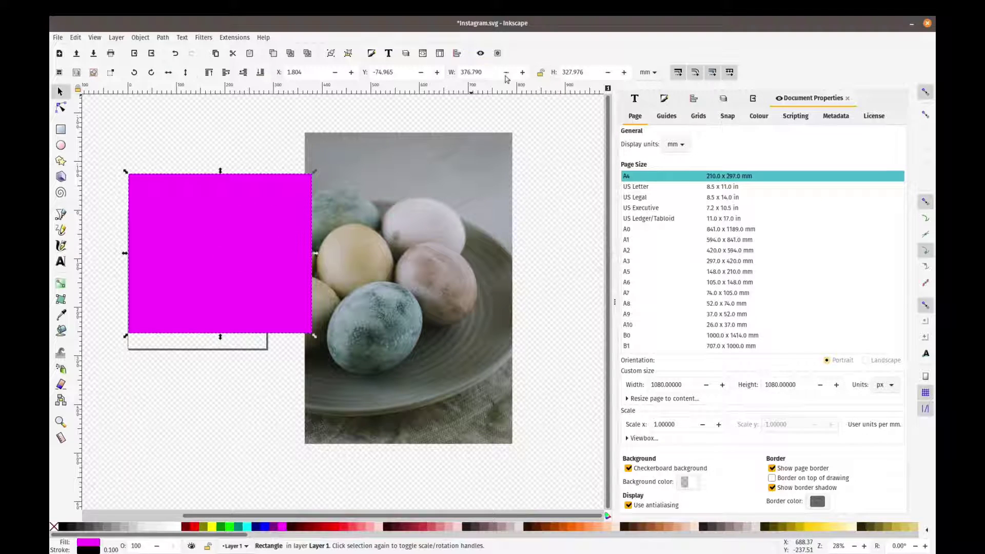
Resize the fuchsia rectangle to 1080 × 1080 px with its width-height ratio unlocked.
left_click(542, 75)
left_click_drag(488, 72, 456, 75)
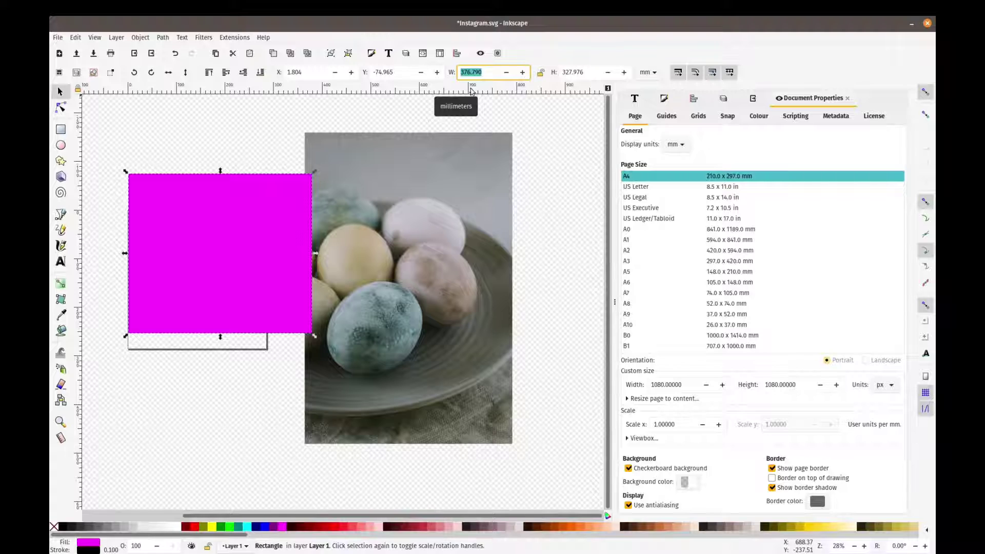
type("1080")
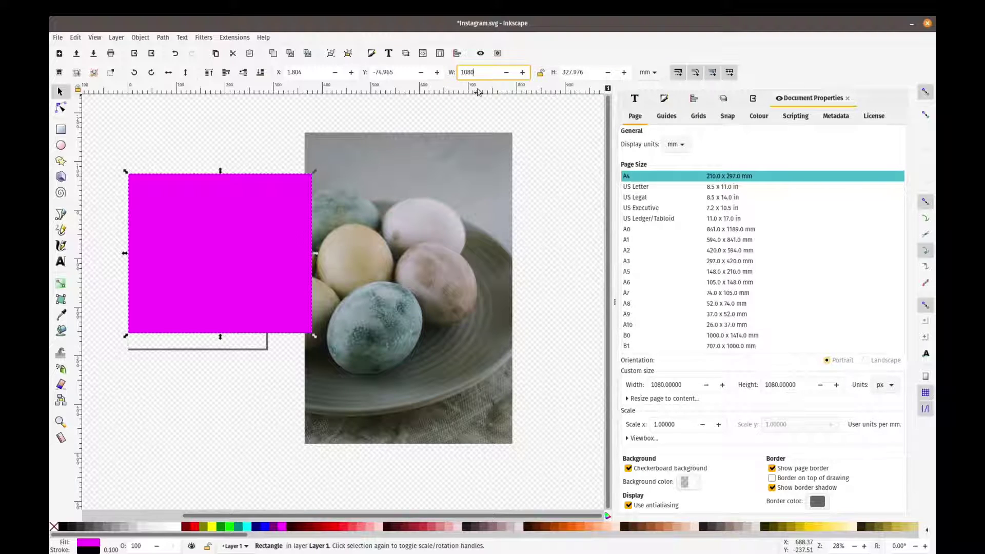
left_click(592, 71)
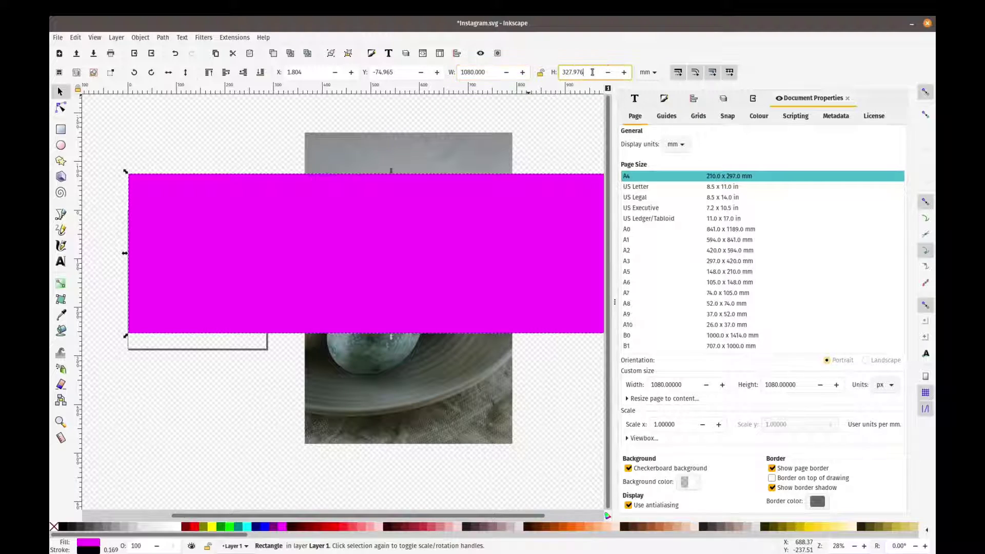
left_click(646, 72)
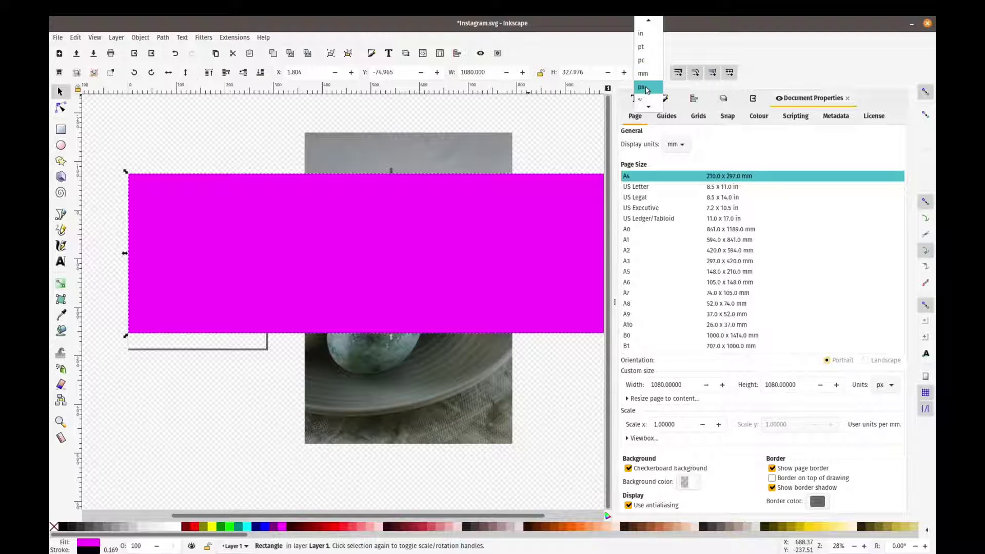
left_click(646, 88)
left_click_drag(491, 72, 446, 76)
type("10")
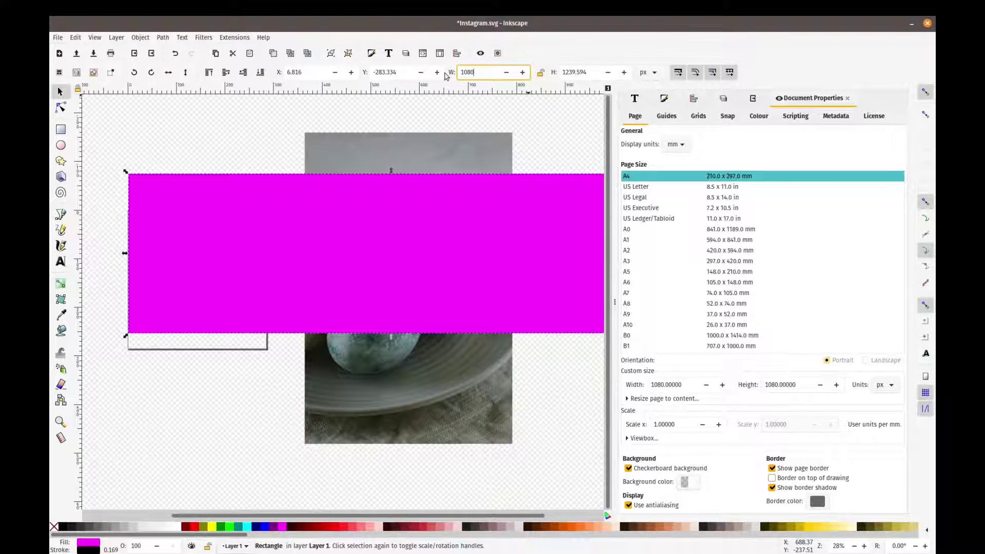
key("Tab")
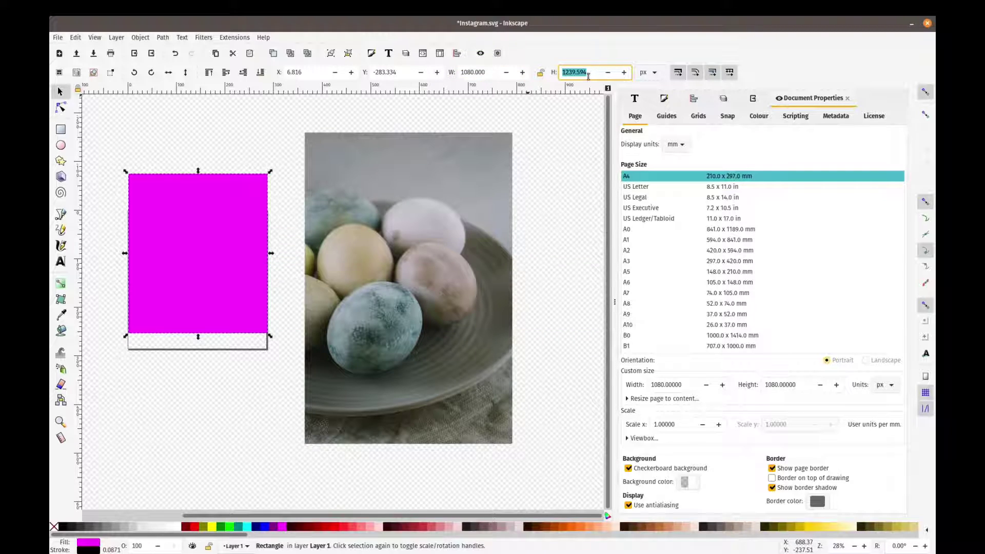
type("1080")
key("Return")
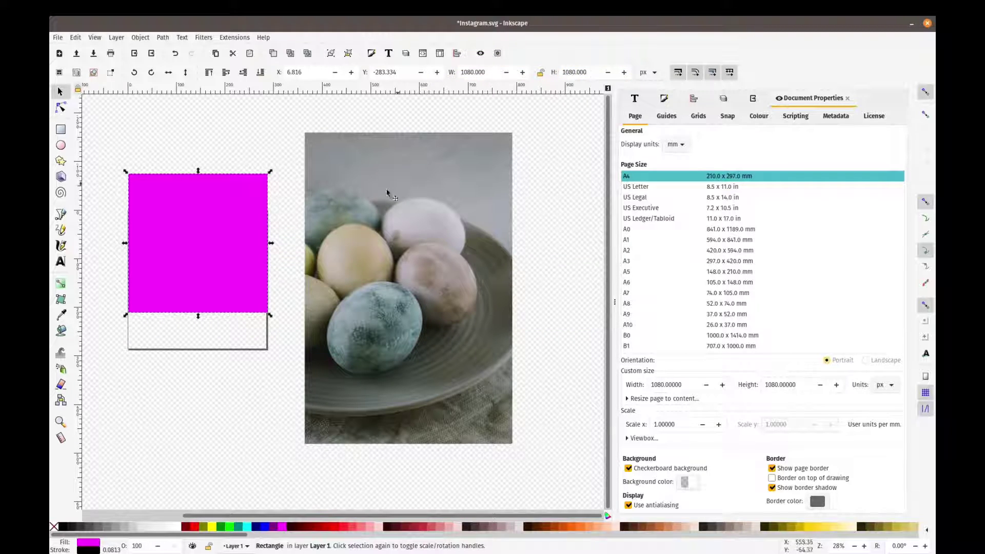
Move the fuchsia square off the page and onto the eggs in the middle of the photo.
mouse_move(235, 248)
left_mouse_down()
mouse_move(245, 304)
mouse_move(250, 257)
left_mouse_up()
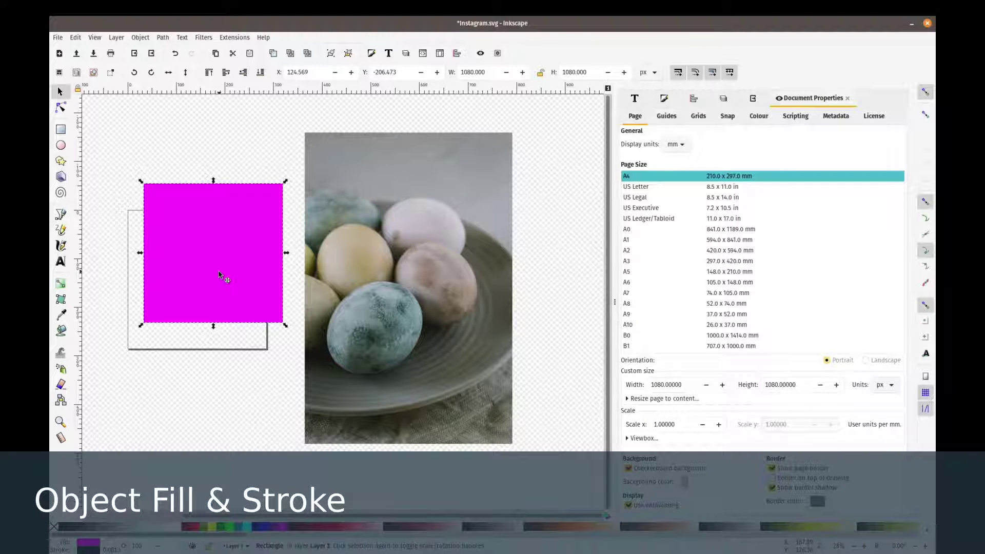
left_click_drag(215, 259, 405, 294)
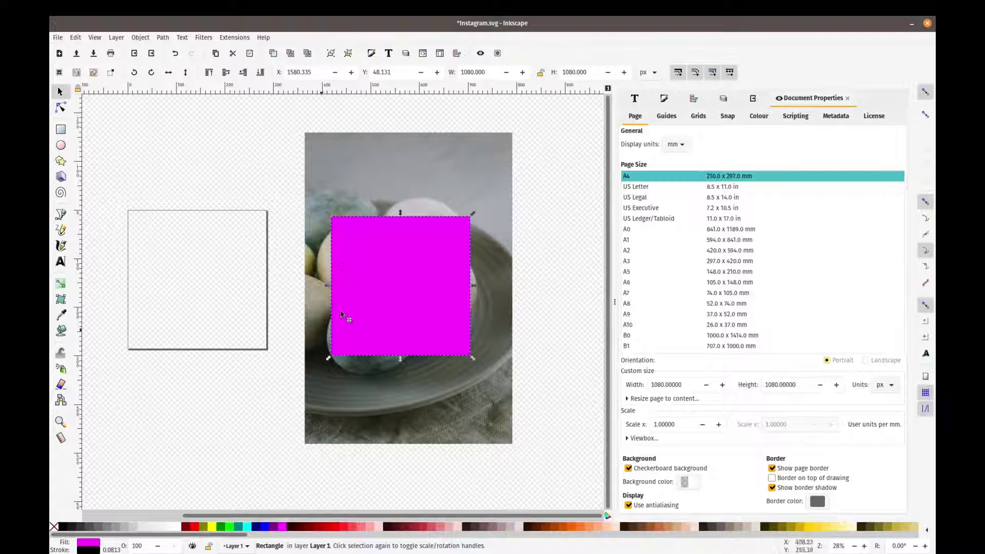
Remove the stroke paint from the fuchsia square so that only its fill remains.
left_click(664, 99)
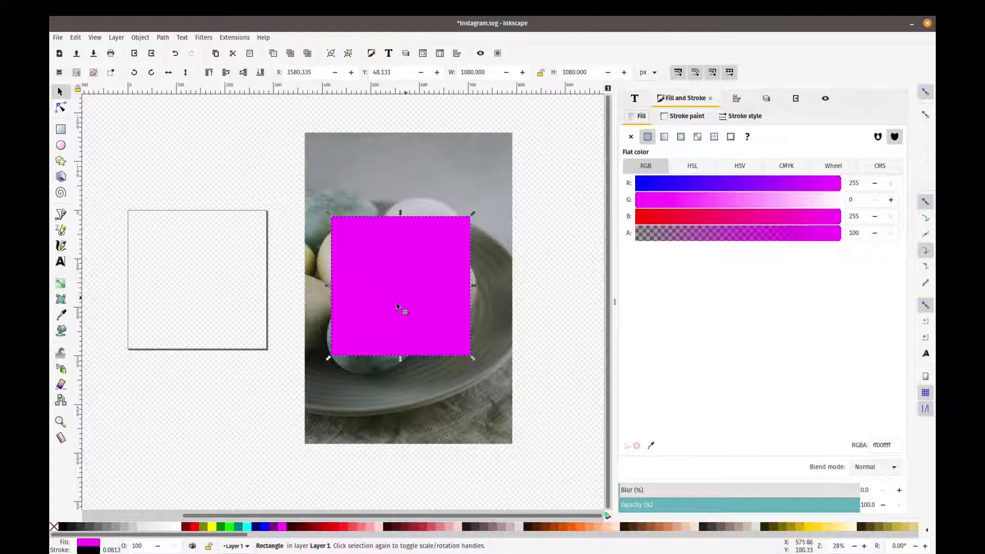
left_click(684, 117)
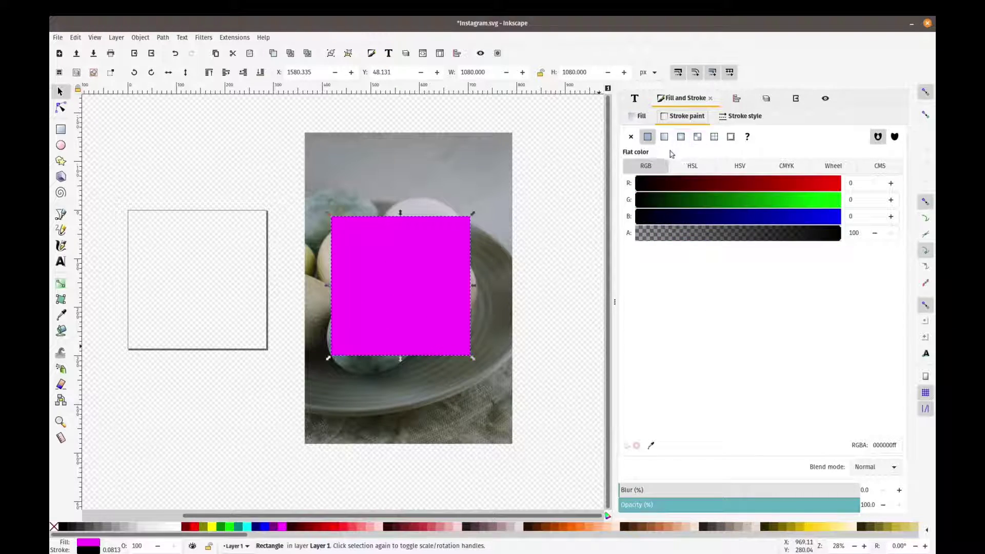
left_click(632, 137)
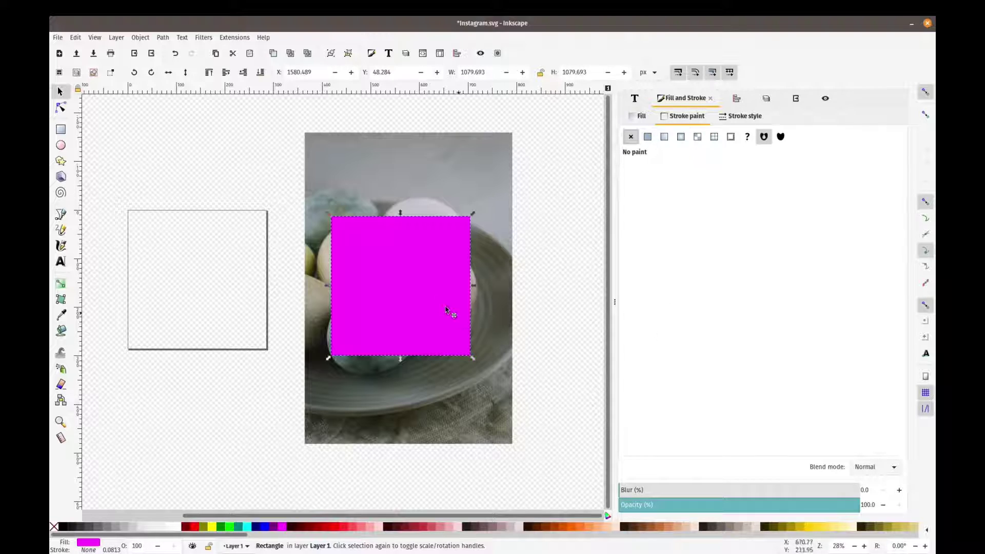
Set the strokeless square's width and height back to exactly 1080 px each.
left_click(440, 292)
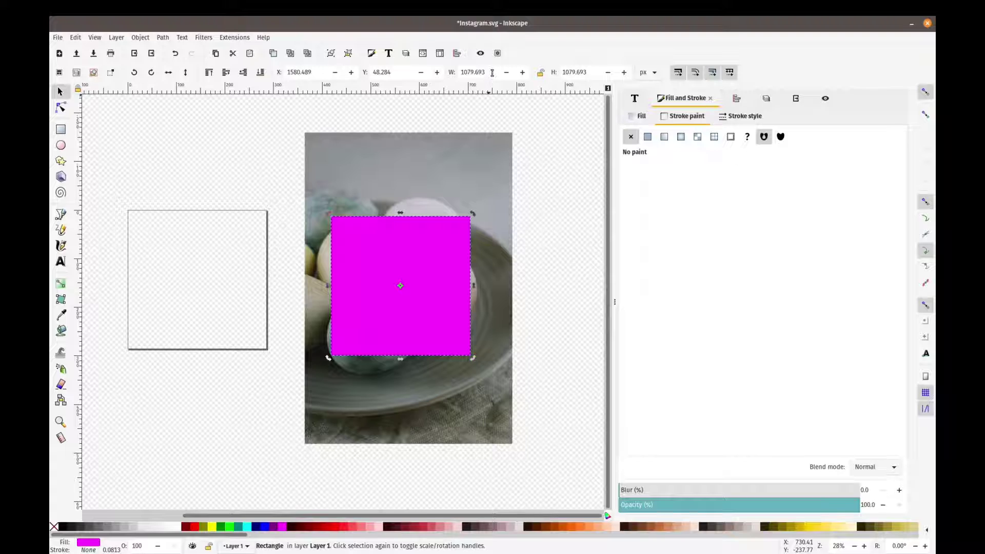
left_click_drag(491, 72, 465, 73)
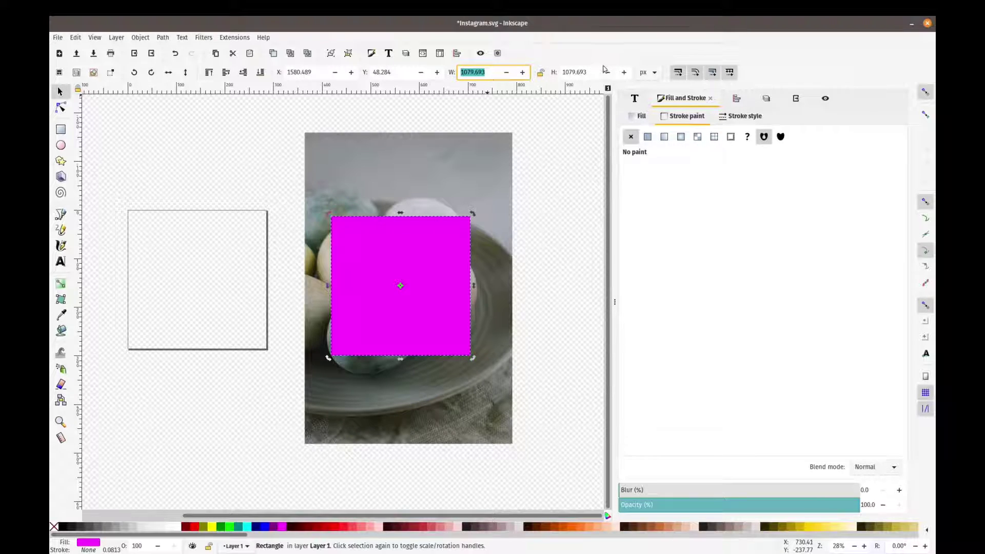
type("1080")
key("Tab")
type("10")
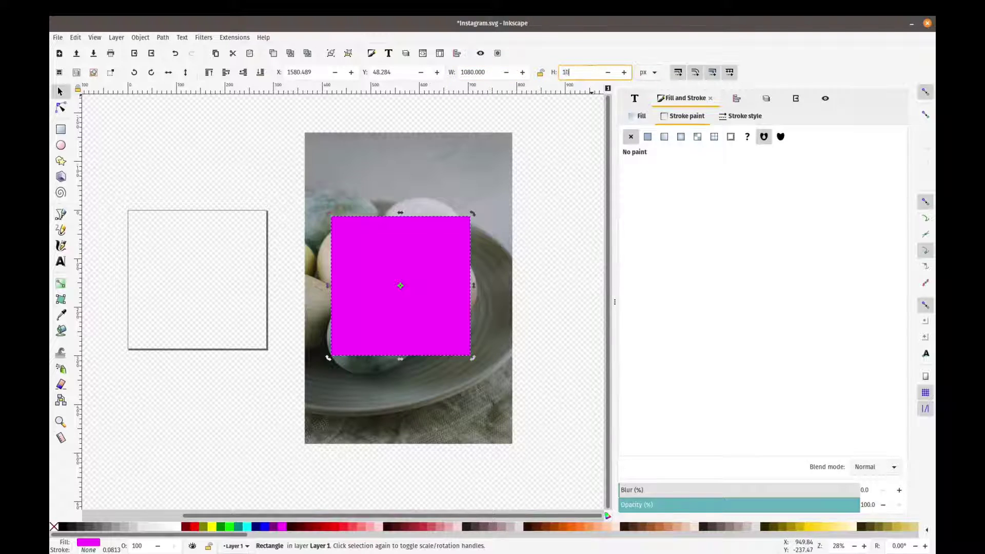
key("Return")
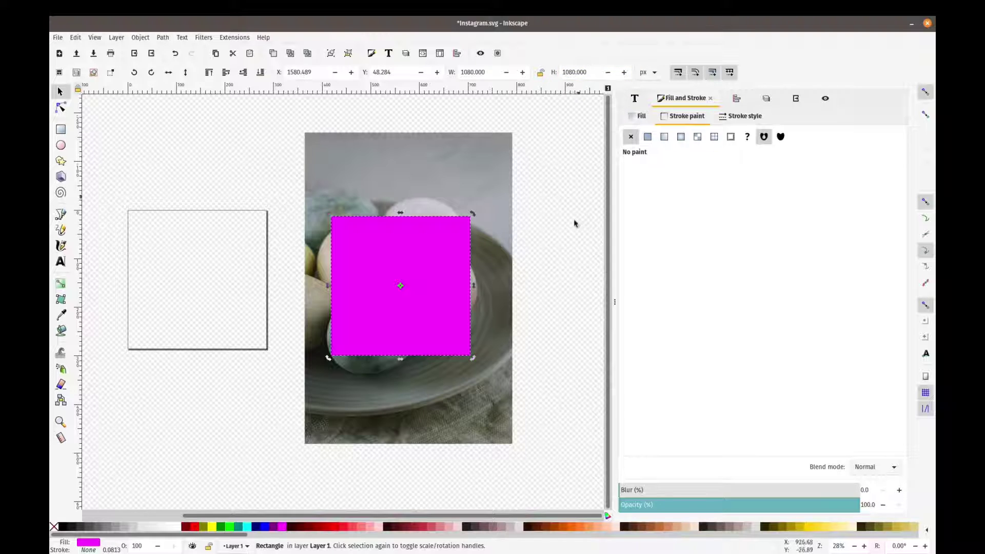
Reselect the fuchsia square and lower its fill's alpha to 44.
left_click(568, 261)
left_click(418, 269)
left_click(640, 116)
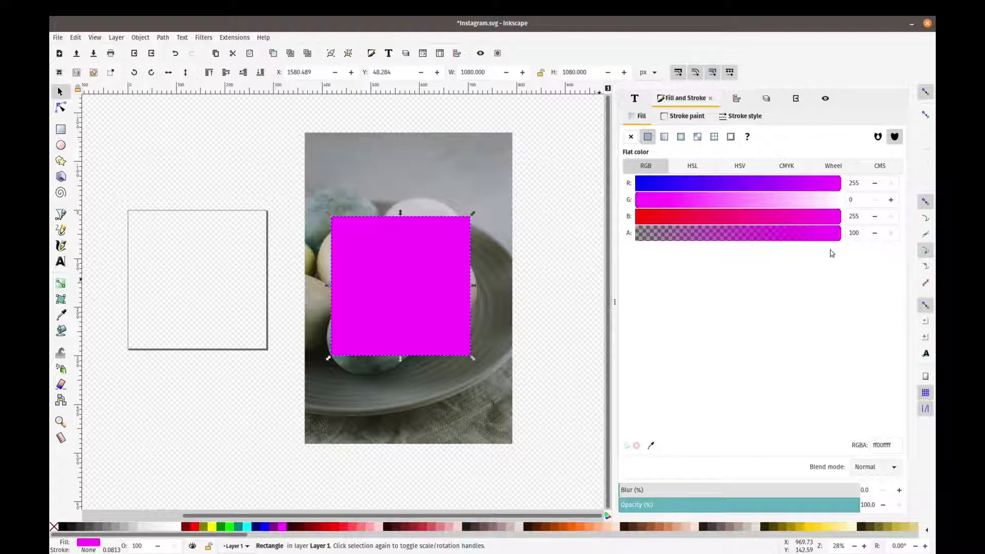
mouse_move(838, 240)
left_mouse_down()
mouse_move(722, 243)
mouse_move(847, 248)
left_mouse_up()
mouse_move(854, 506)
left_mouse_down()
mouse_move(732, 505)
mouse_move(869, 508)
left_mouse_up()
left_click_drag(841, 242, 727, 248)
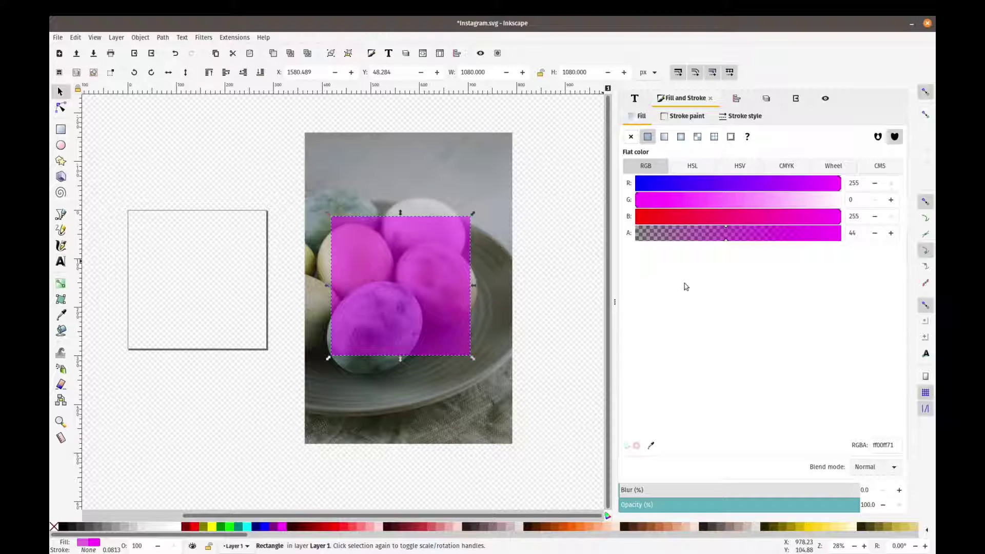
Recolour the semi-transparent square with palette reds, ending on the light pink ff8080.
left_click(337, 527)
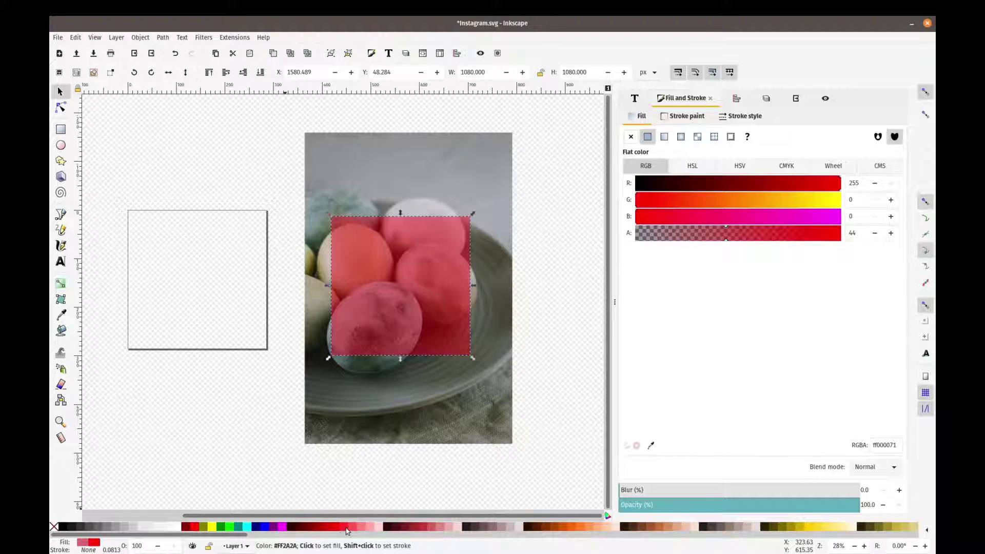
left_click(351, 528)
left_click(360, 528)
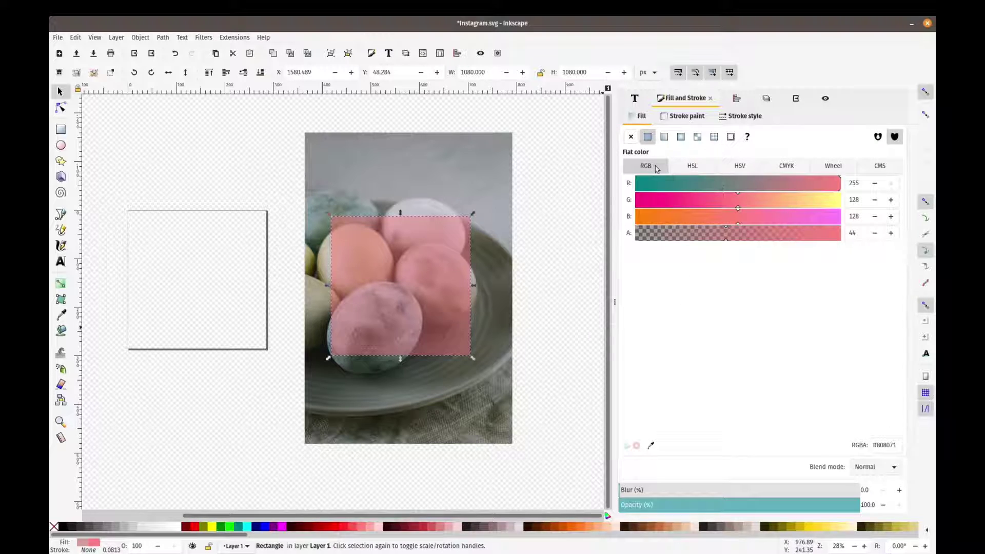
Go through the HSL, HSV and CMYK colour modes, and darken the fill to the muted red c25f5f on the colour wheel.
left_click(692, 166)
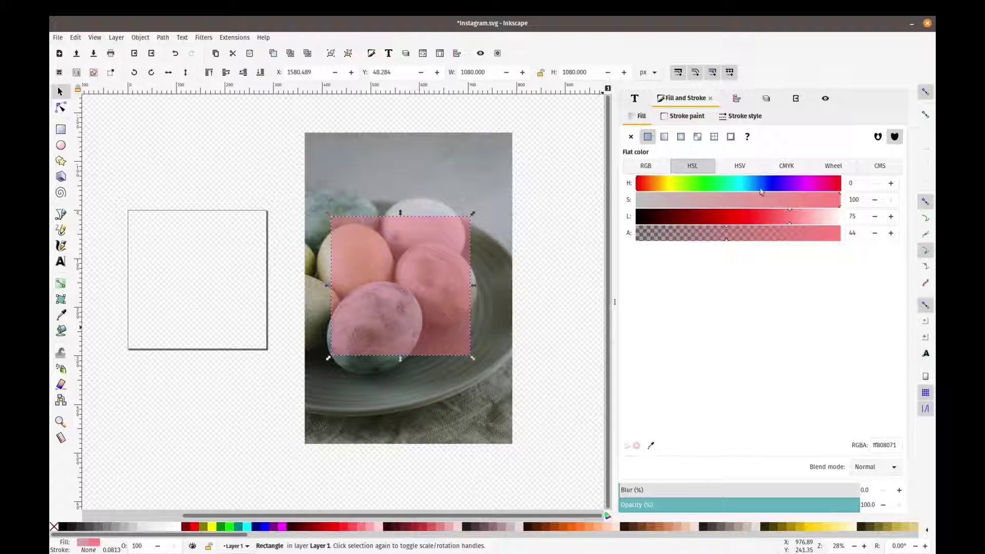
left_click(740, 166)
left_click(792, 165)
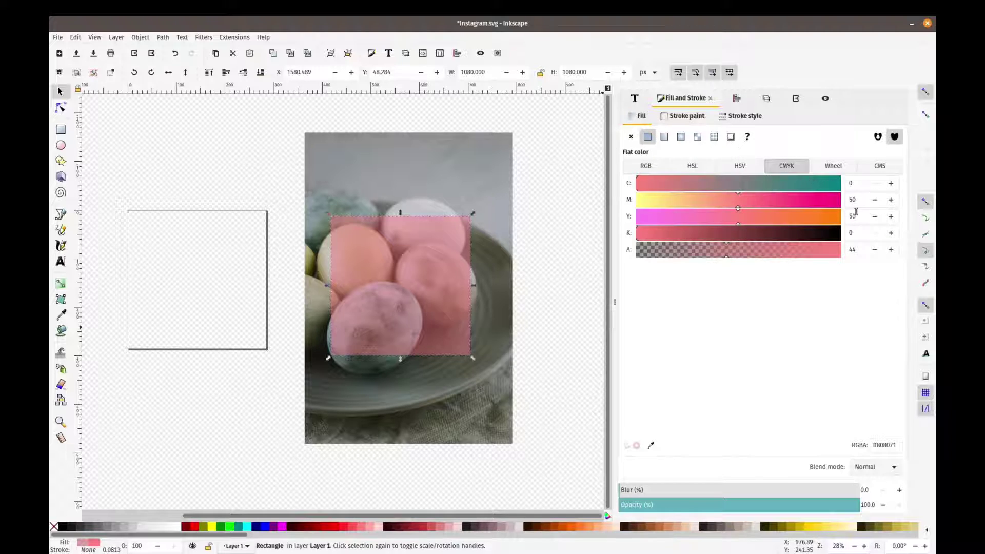
left_click(833, 166)
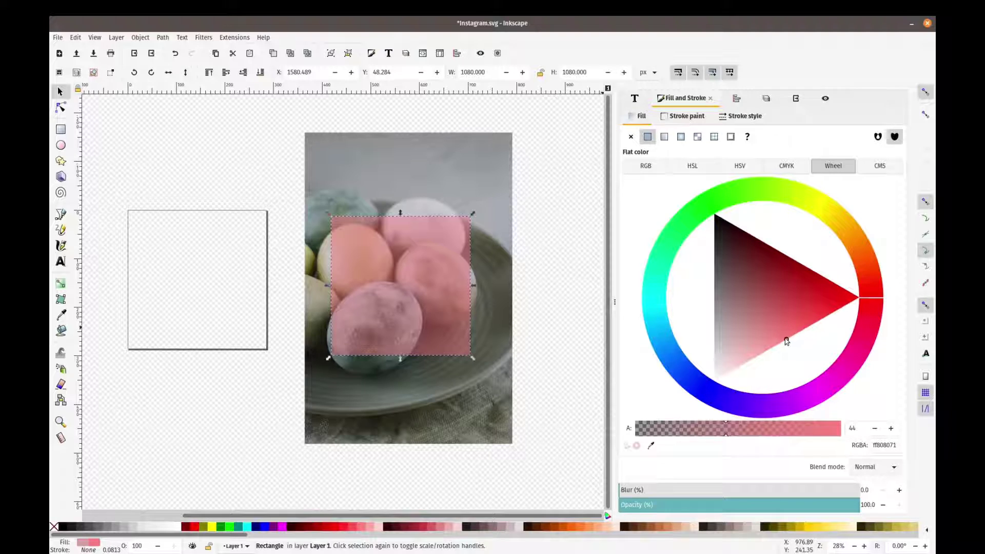
left_click_drag(786, 340, 771, 311)
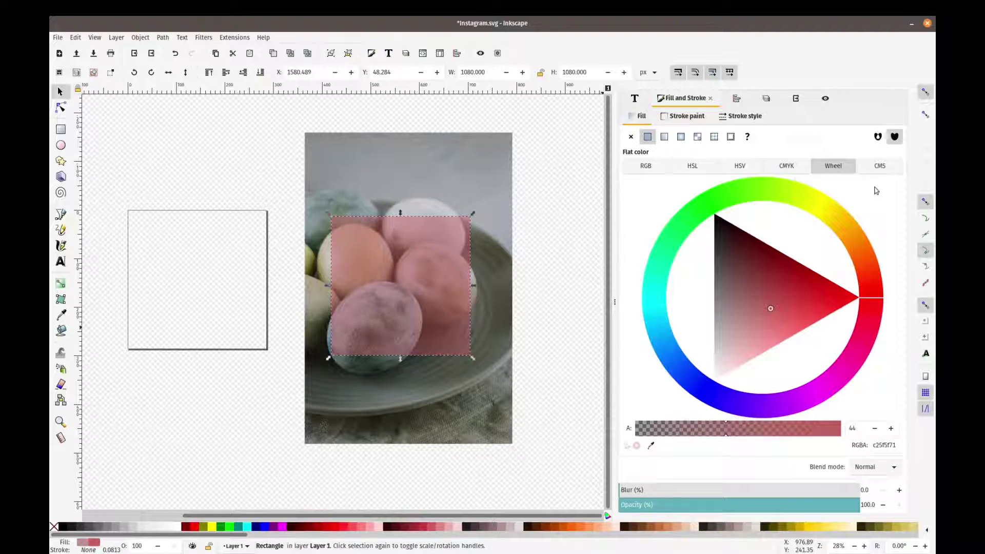
View the CMS colour mode and fill the square with a grey sampled from the photo's background above the eggs.
left_click(879, 166)
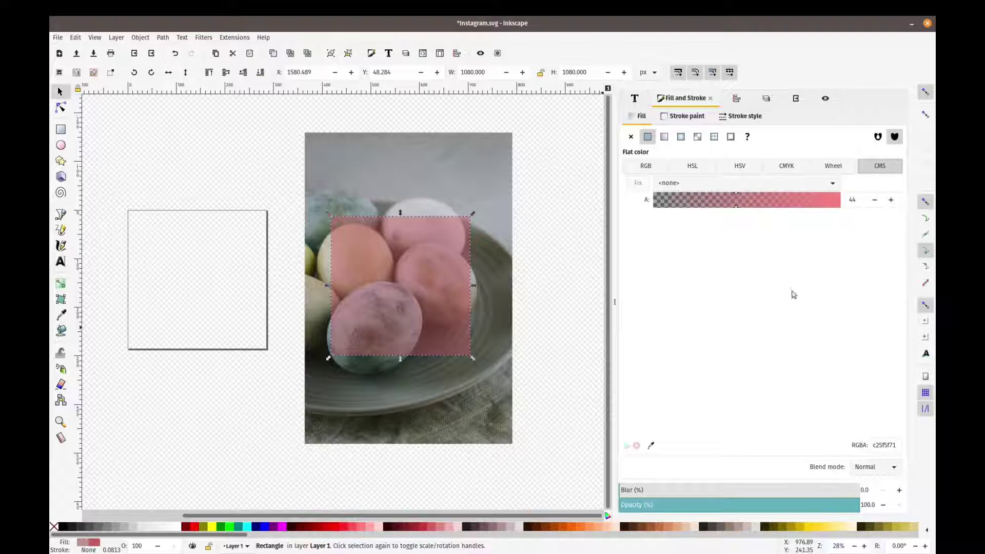
left_click(652, 445)
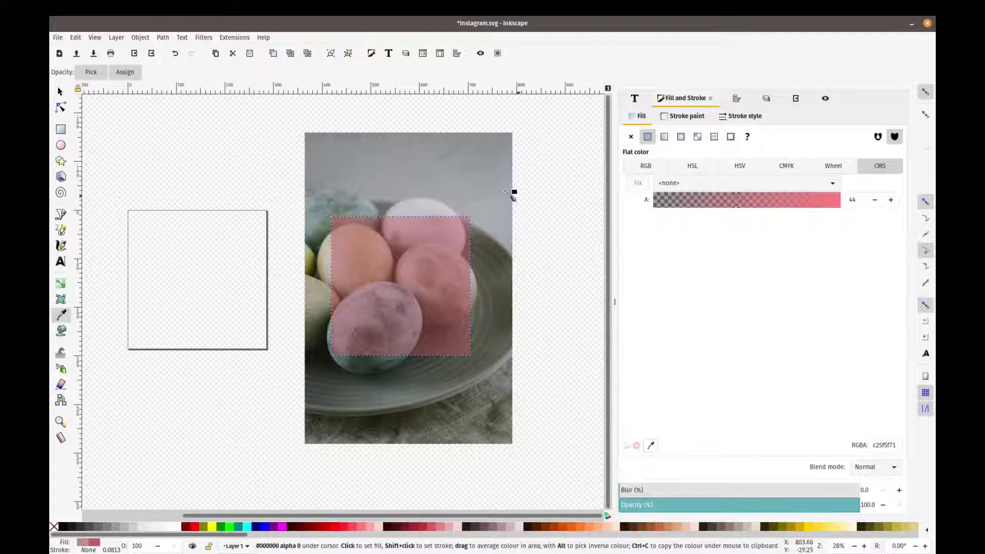
left_click(468, 183)
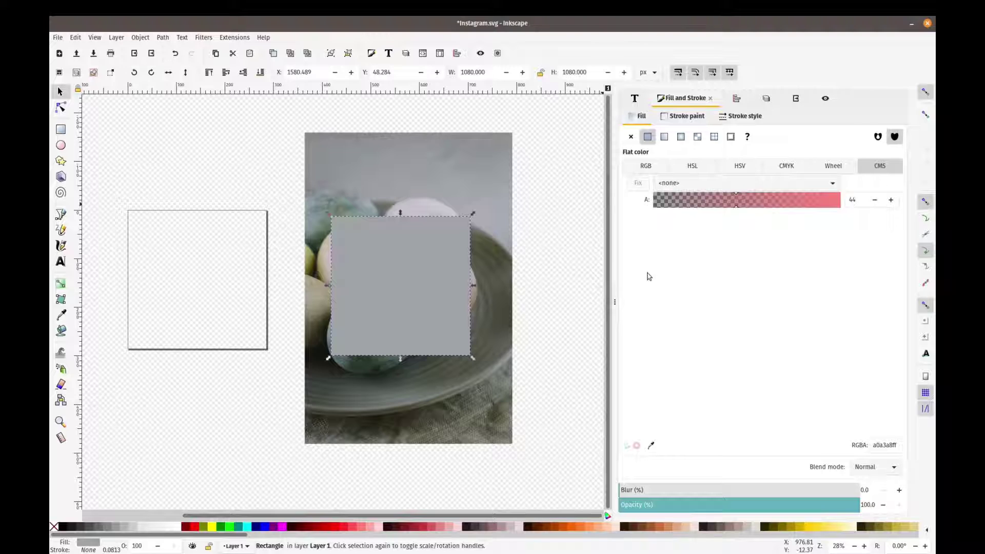
Fill the square with fuchsia in RGB mode and lower its alpha to 41 so the eggs show through.
left_click(282, 528)
left_click(648, 169)
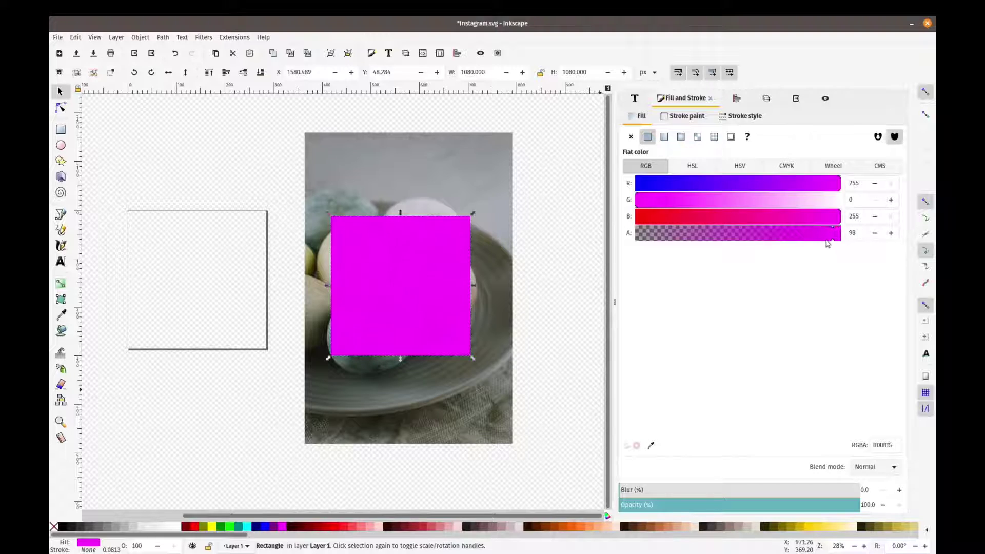
left_click_drag(827, 240, 720, 249)
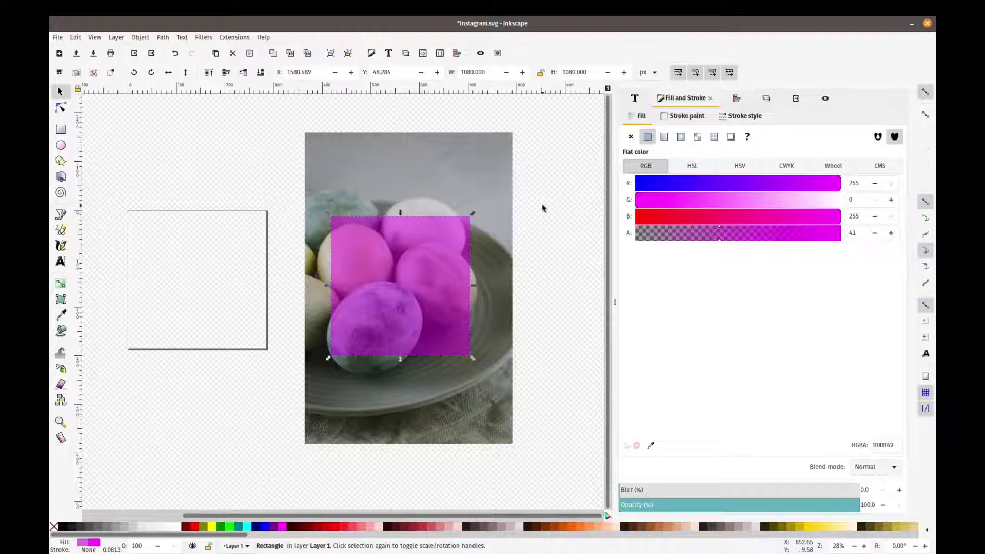
Select the egg photo, lock its width-height ratio and scale it down to about 1298 × 1948 px.
left_click(557, 246)
left_click(374, 259)
left_click(486, 307)
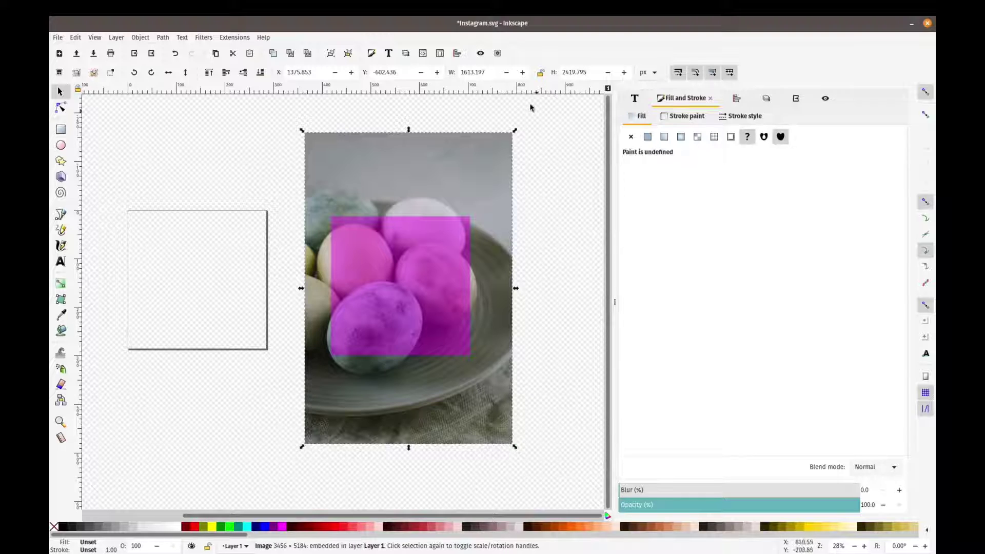
left_click(541, 73)
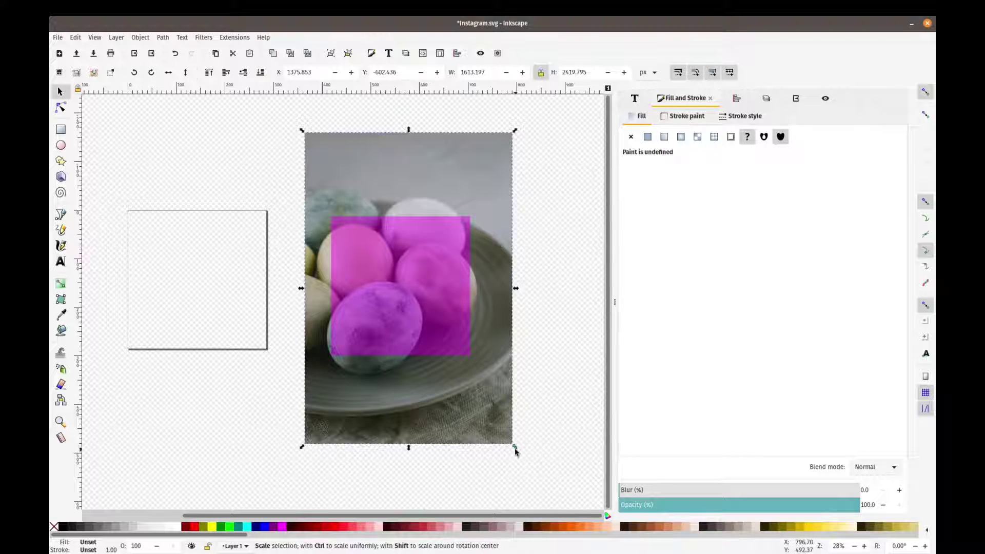
left_click_drag(511, 445, 475, 384)
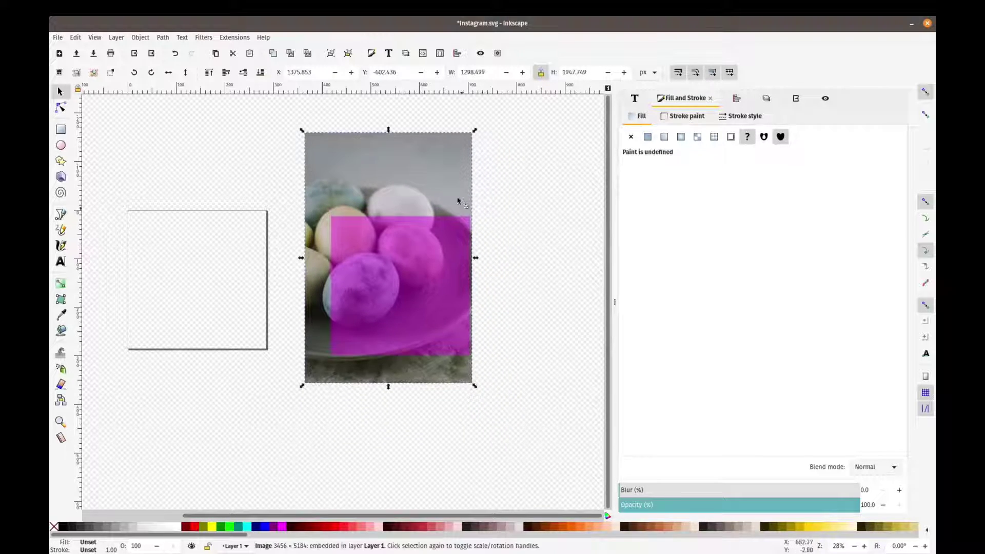
Scale the photo down further to about 1156 × 1734 px and position it so the eggs sit inside the transparent square.
left_click_drag(413, 176, 432, 198)
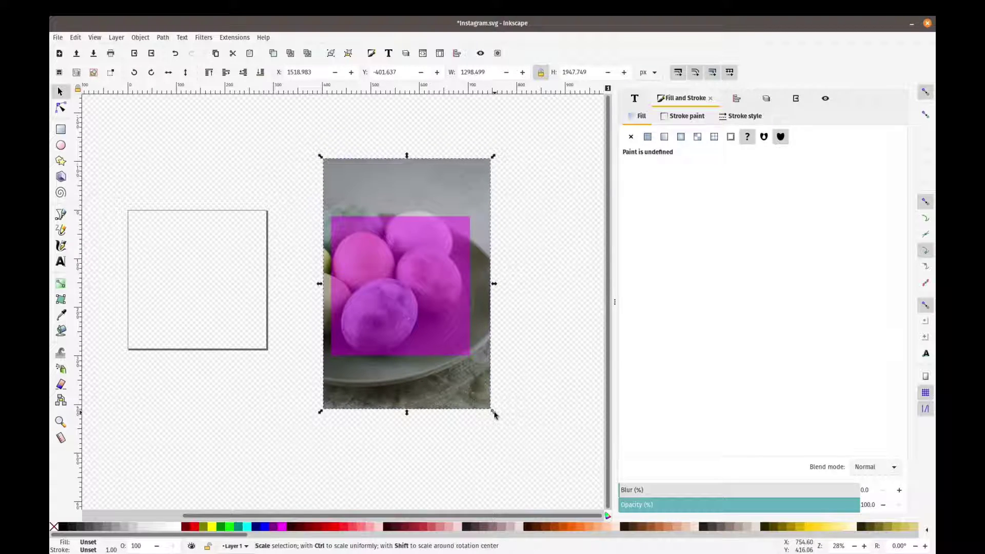
left_click_drag(493, 413, 470, 363)
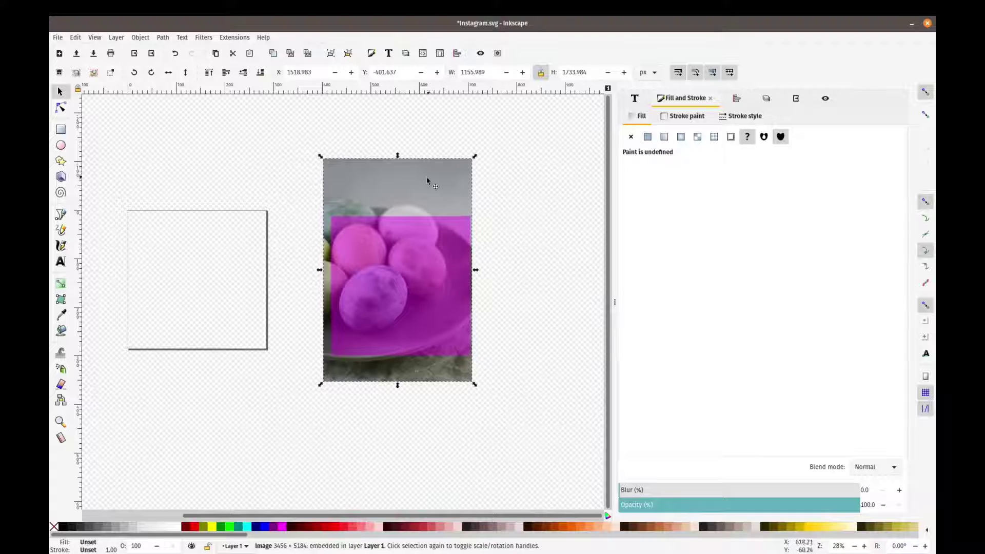
left_click_drag(429, 180, 433, 206)
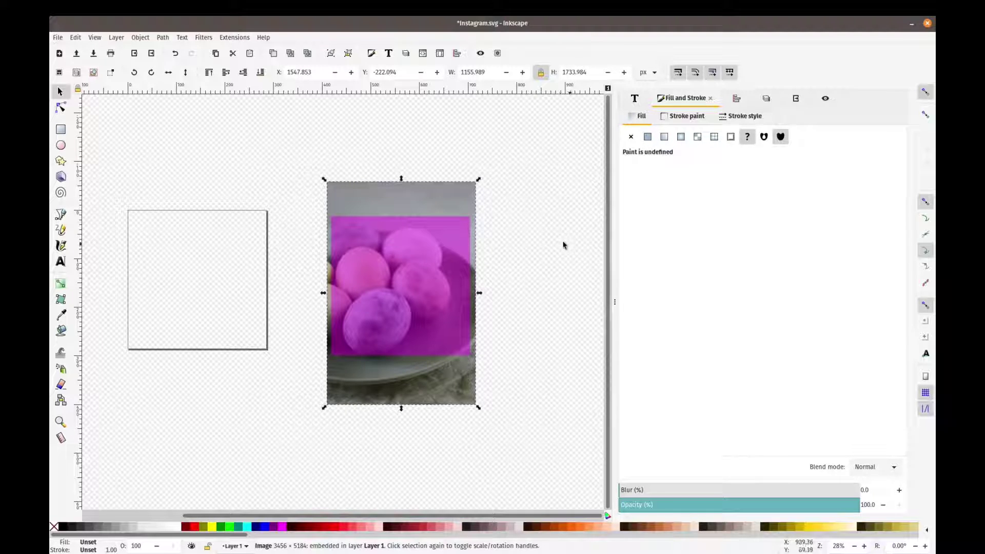
Select the egg photo together with the fuchsia square above it and clip the photo to the square.
left_click_drag(278, 136, 507, 436)
left_click_drag(284, 150, 538, 487)
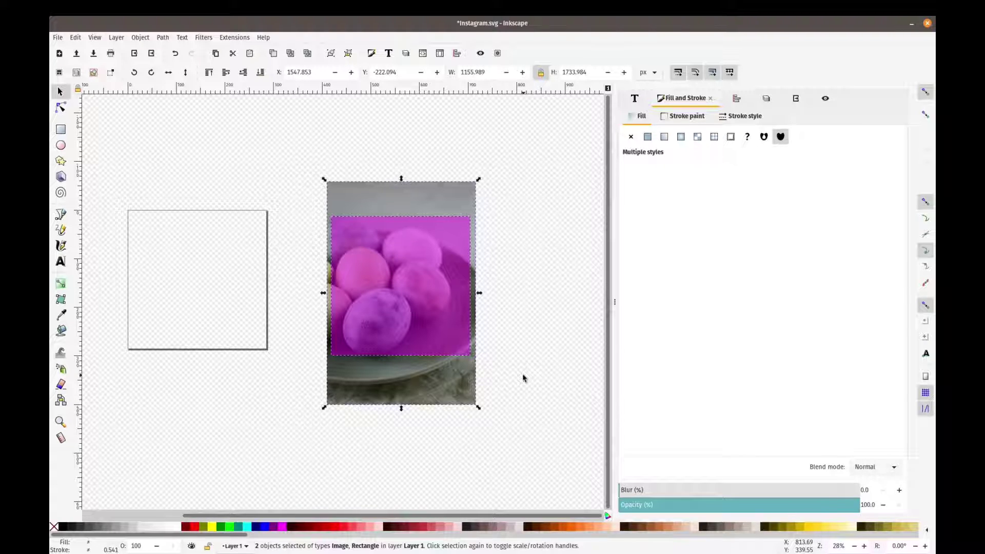
left_click(513, 263)
left_click(454, 199)
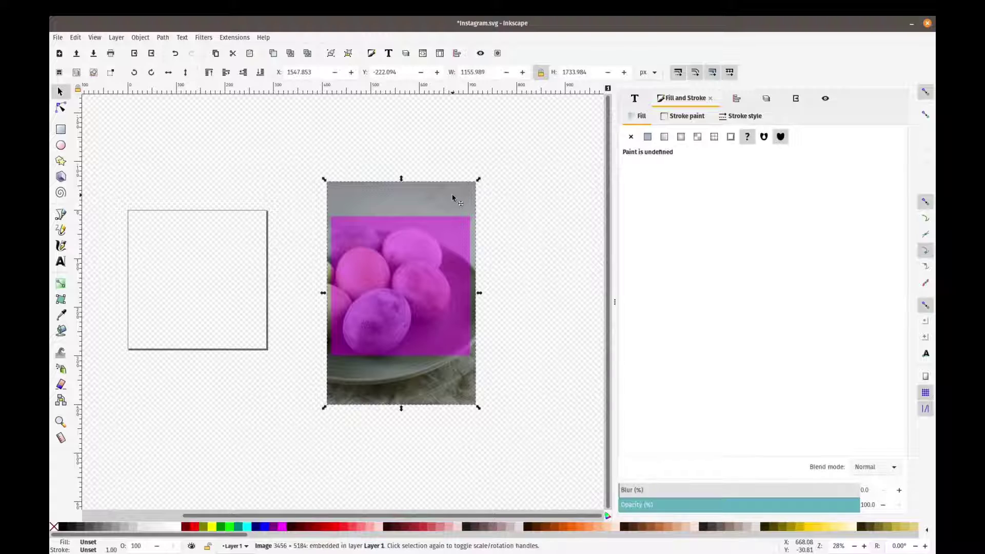
left_click(426, 277, "shift")
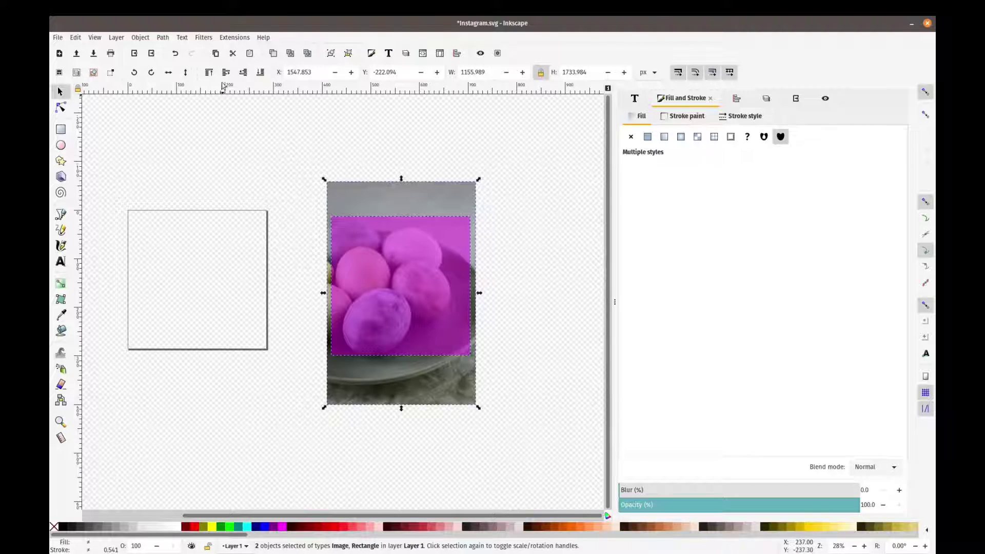
left_click(140, 38)
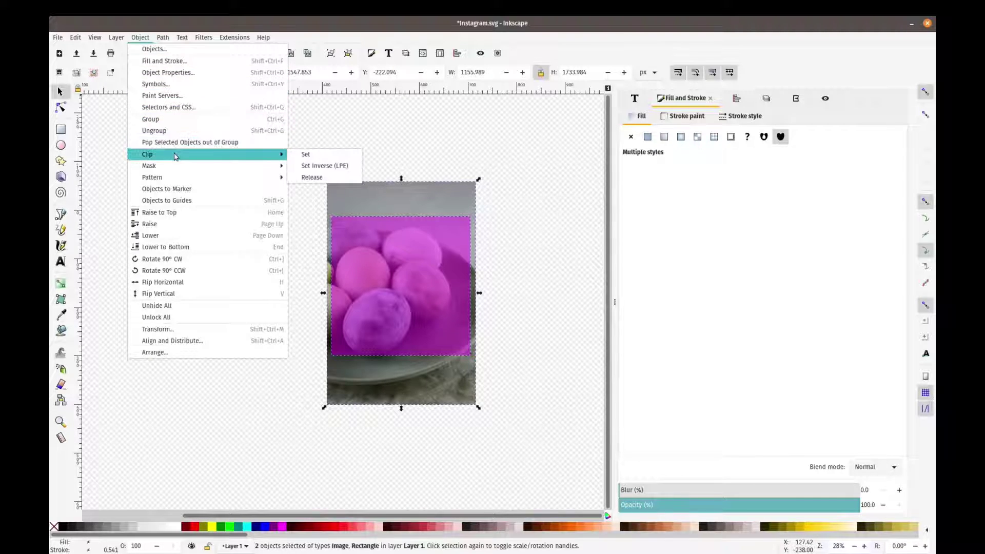
mouse_move(282, 156)
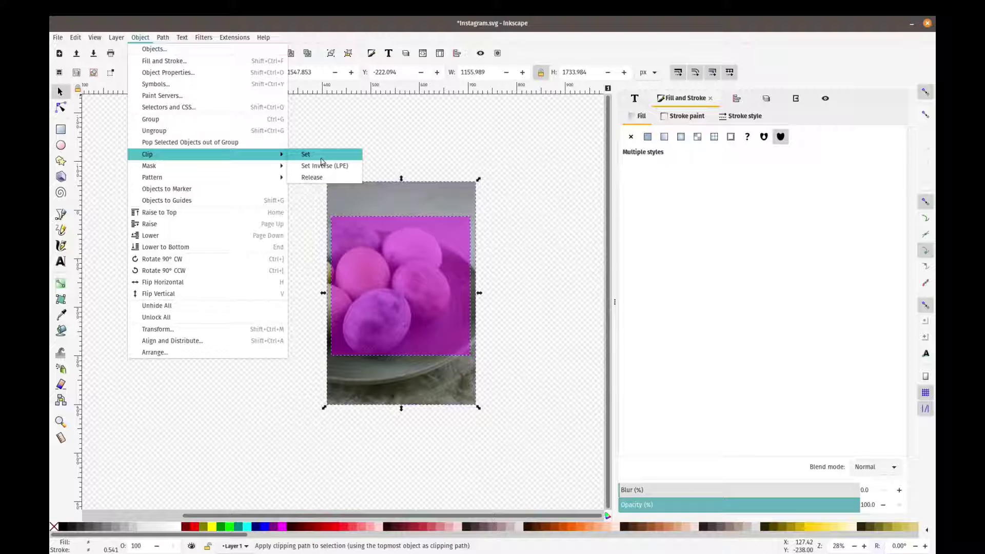
left_click(322, 155)
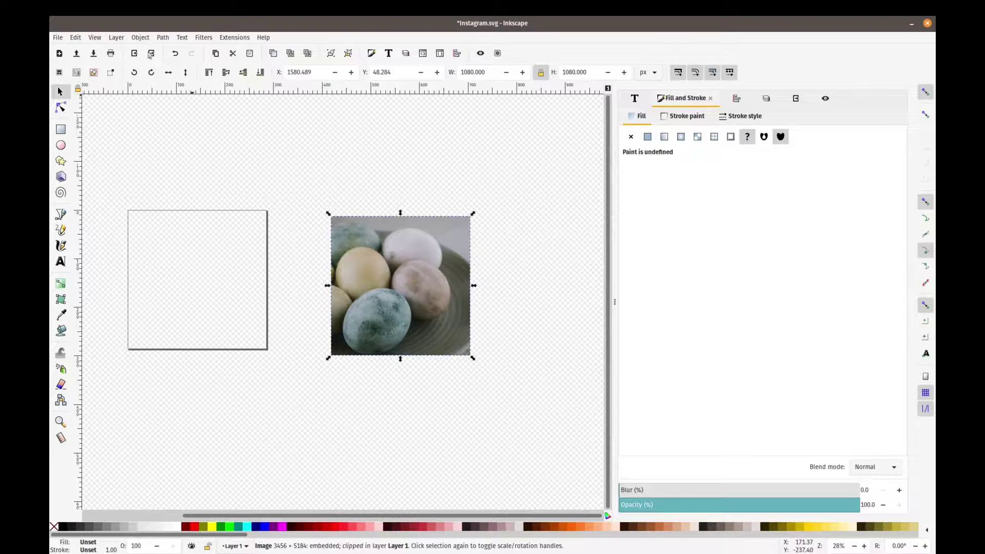
Release the clip from the egg photo.
left_click(141, 41)
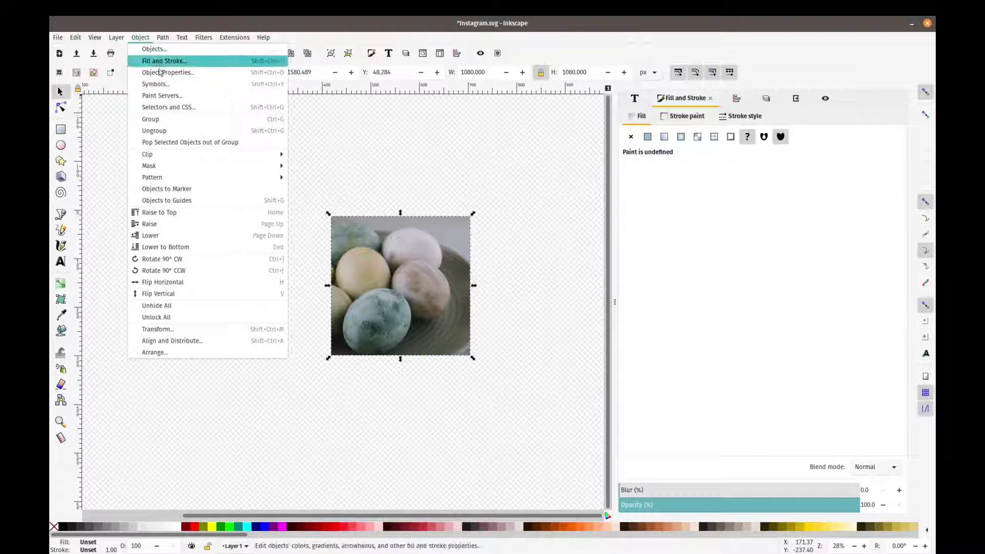
mouse_move(181, 152)
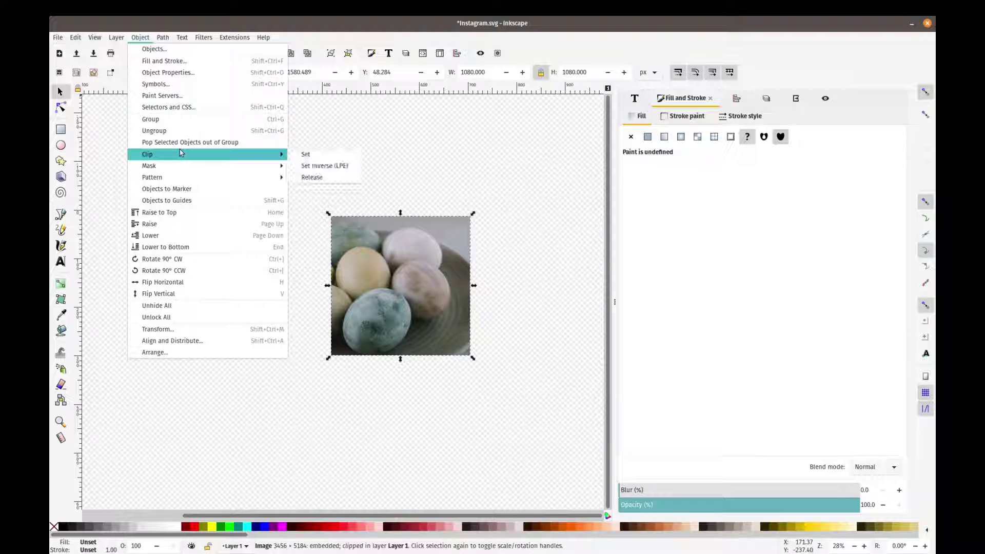
left_click(310, 178)
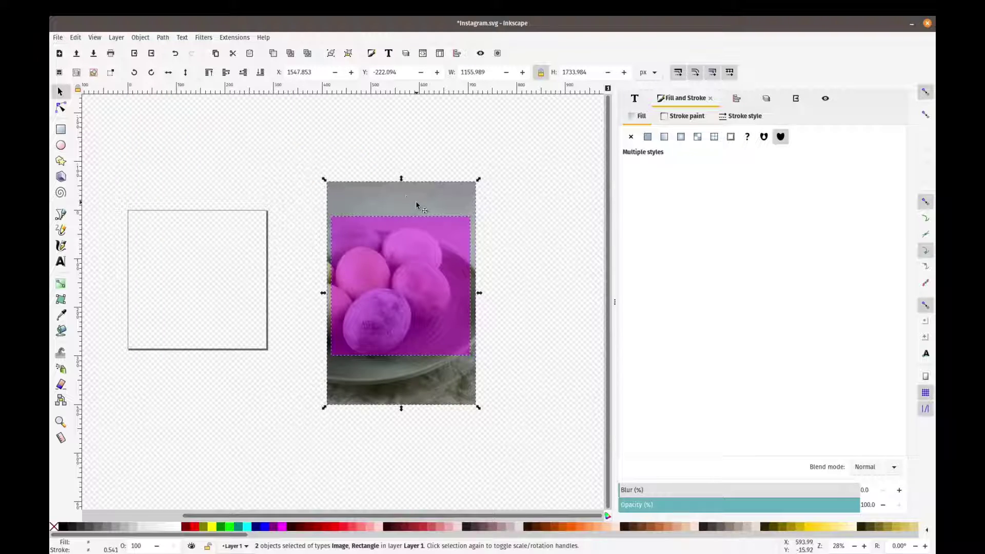
Select only the egg photo and move it slightly upward behind the fuchsia square, to about Y -275 px.
left_click(523, 207)
left_click(446, 202)
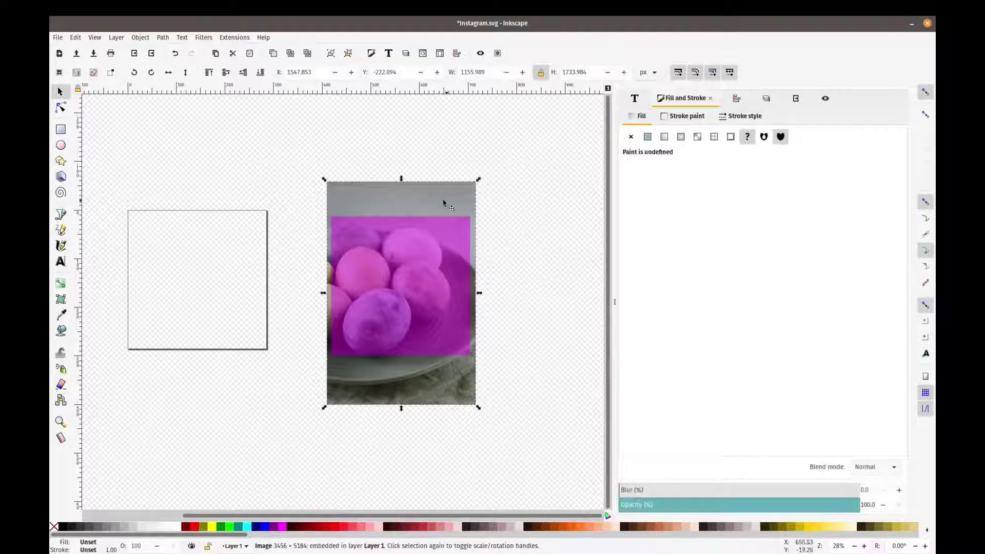
left_click_drag(404, 199, 402, 194)
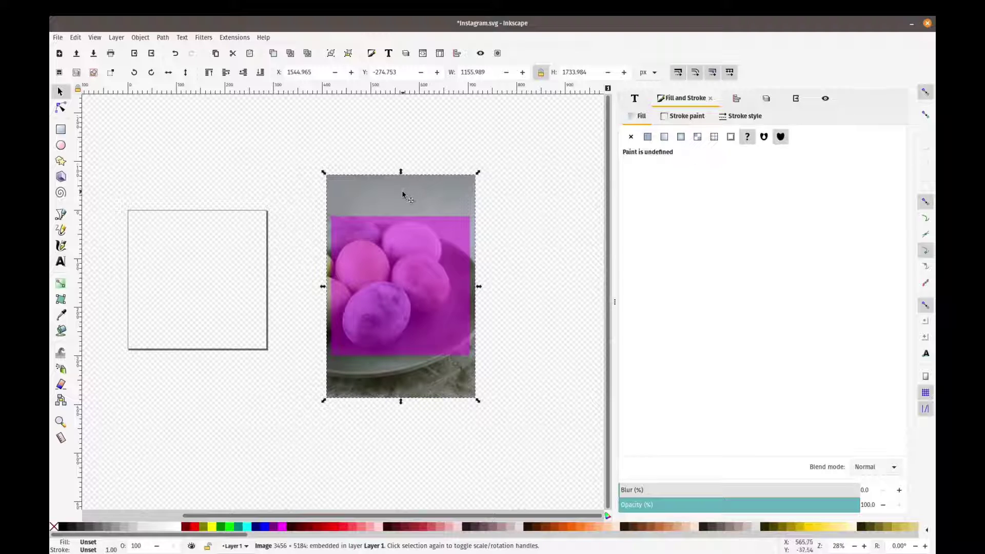
Add the fuchsia square to the selection and clip the repositioned egg photo to it.
left_click(397, 255, "shift")
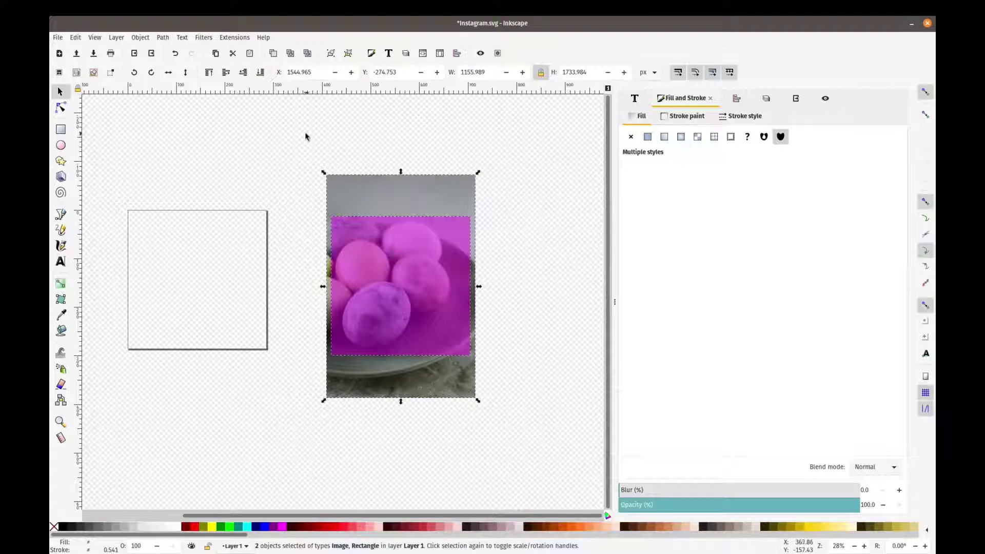
left_click(143, 38)
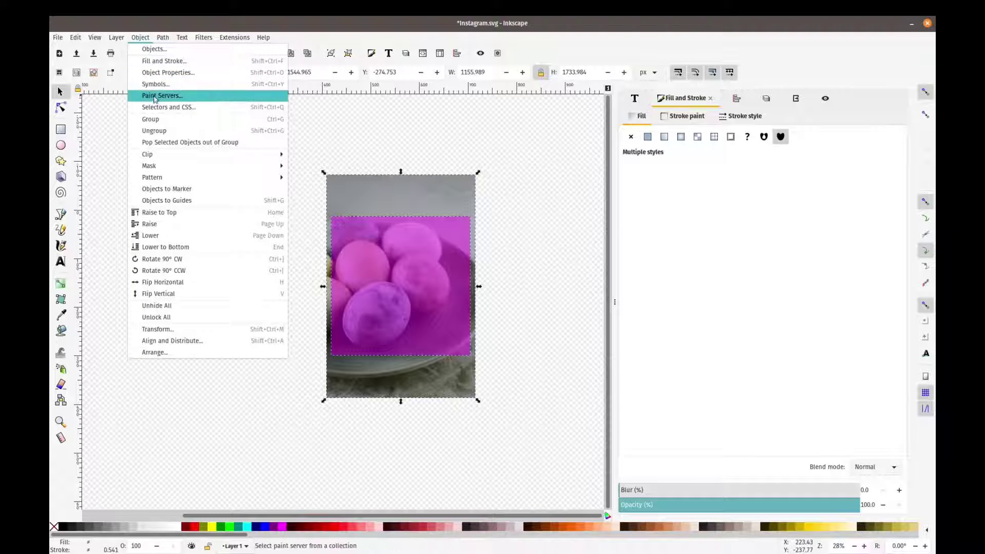
mouse_move(228, 156)
left_click(307, 155)
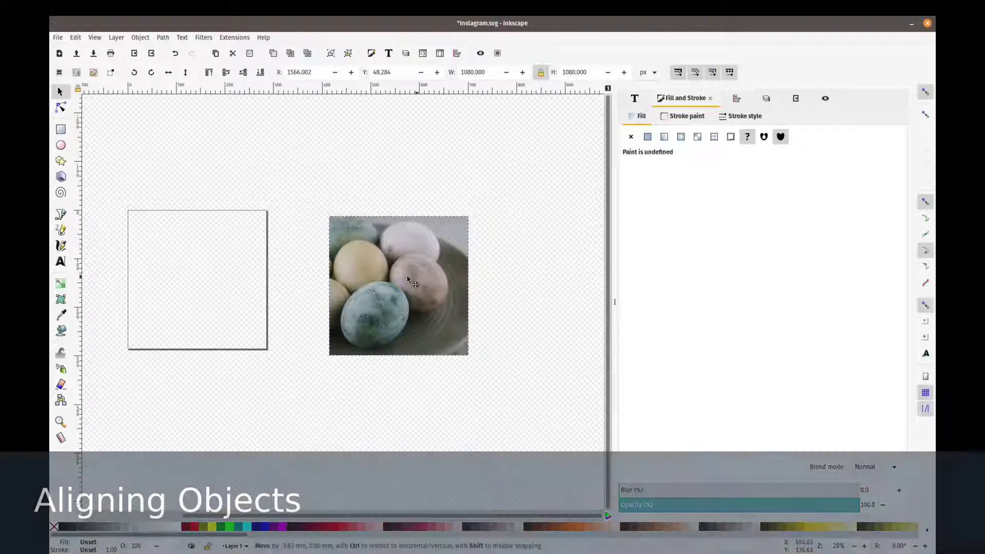
Move the clipped egg photo onto the page so it roughly covers it, at about X 10 px, Y -2 px.
left_click_drag(406, 279, 214, 273)
left_click_drag(215, 270, 219, 272)
left_click_drag(211, 163, 314, 160)
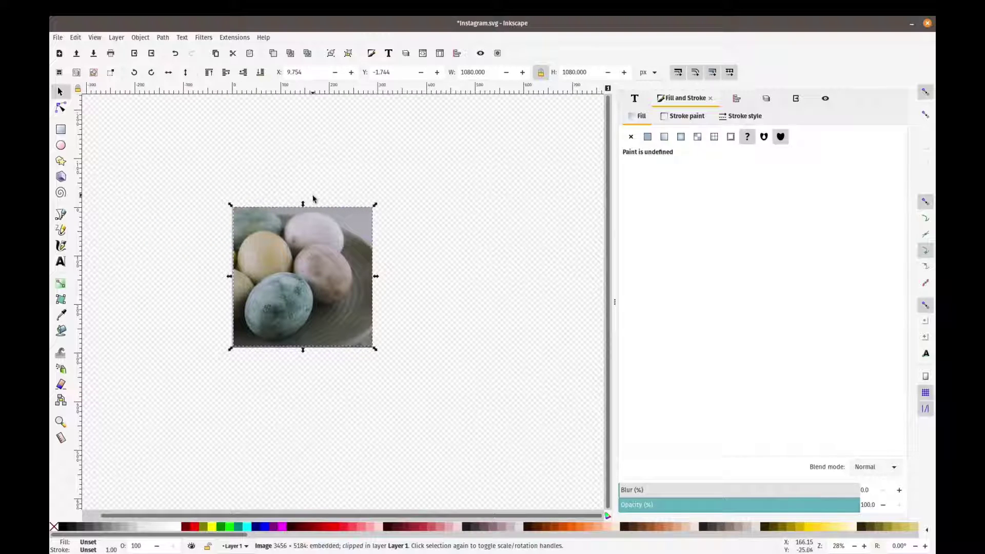
Center the clipped egg photo horizontally and vertically relative to the page, and deselect it.
left_click(865, 547)
left_click(864, 547)
left_click(865, 546)
left_click(865, 547)
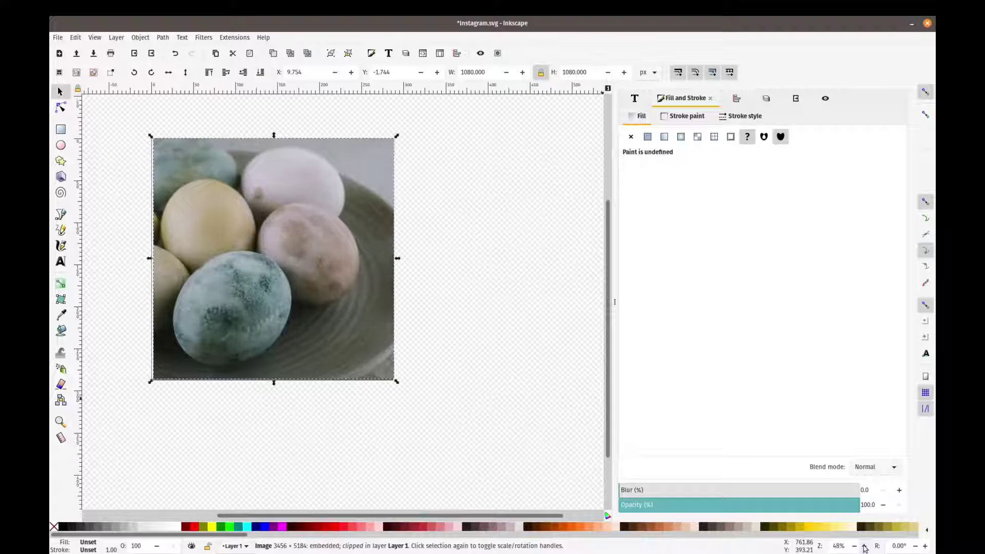
left_click(865, 547)
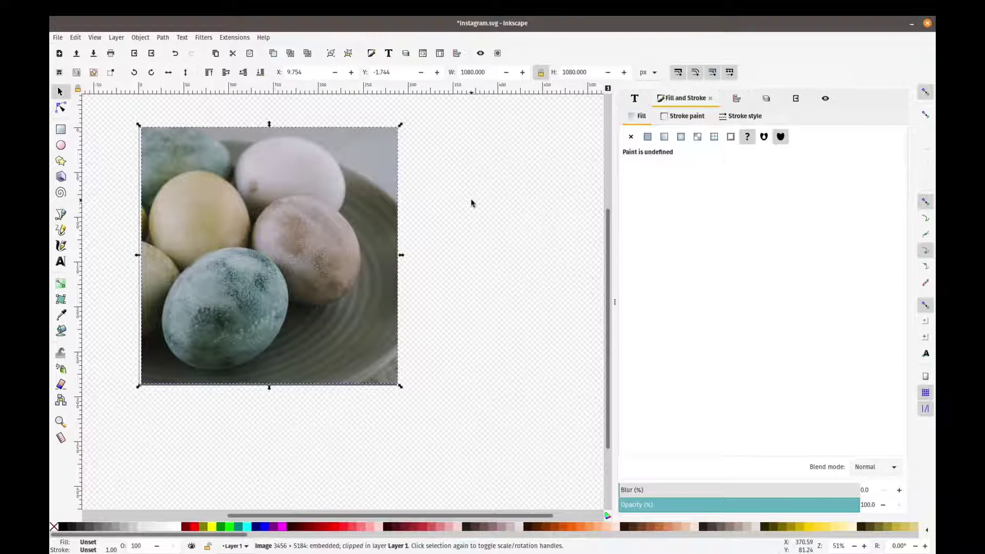
left_click_drag(471, 203, 518, 217)
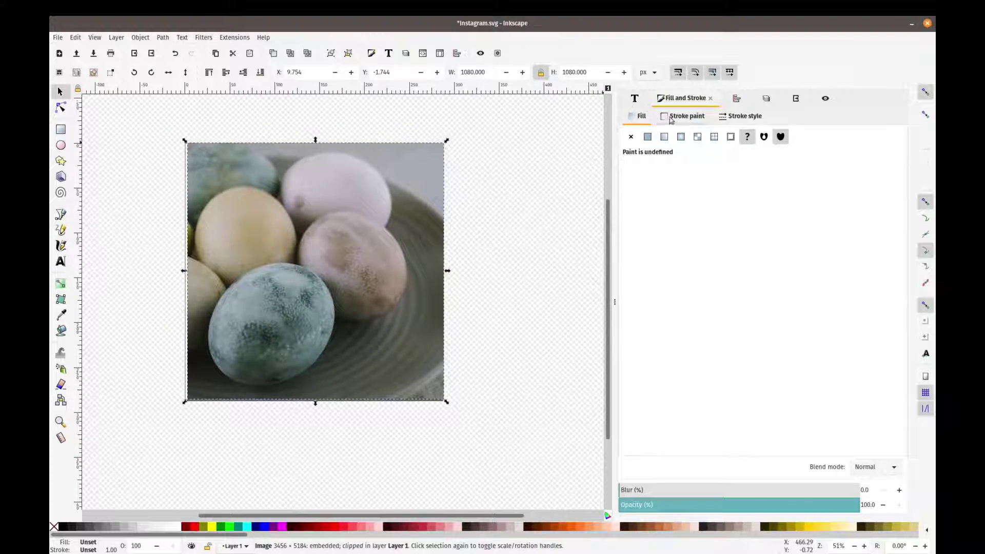
left_click(342, 194)
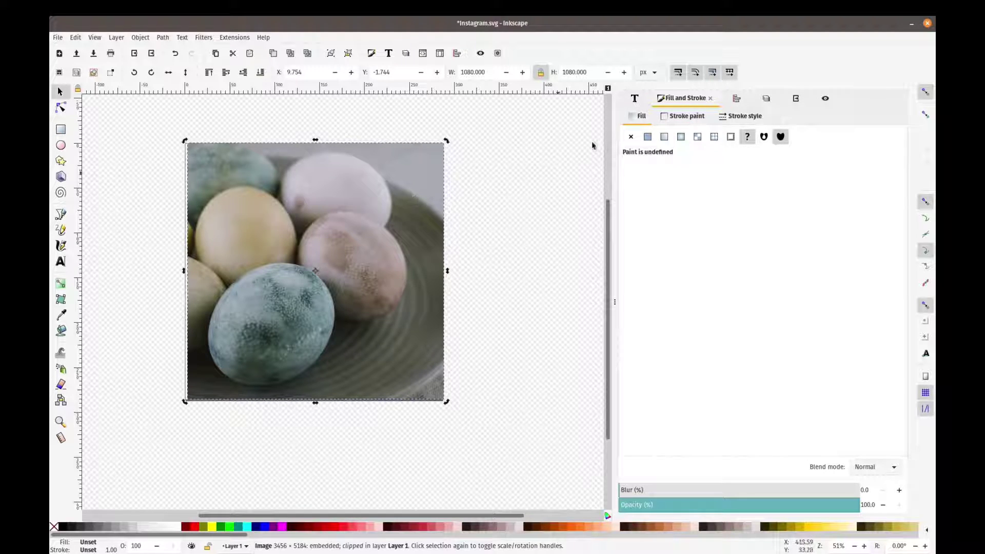
left_click(739, 99)
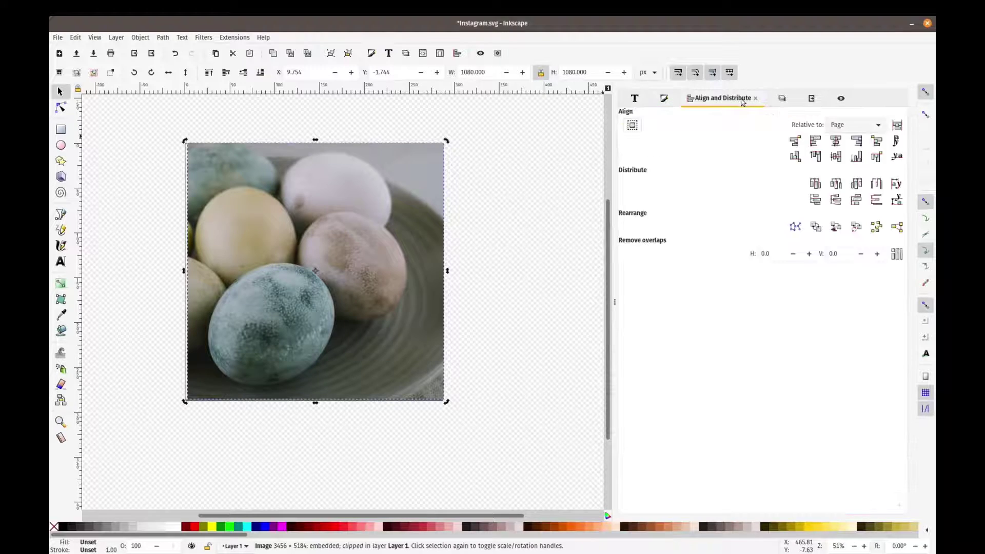
left_click(836, 126)
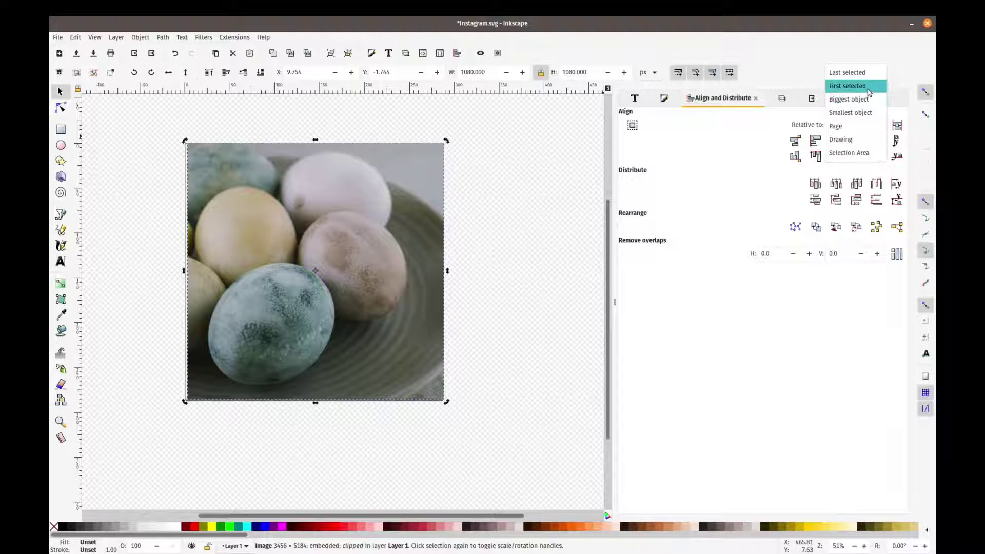
left_click(840, 125)
left_click(836, 143)
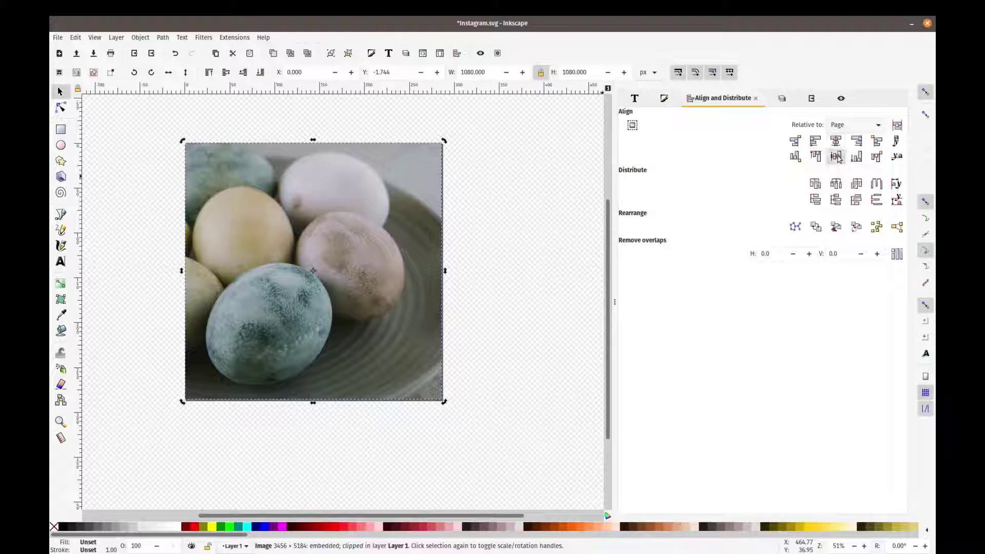
left_click(837, 157)
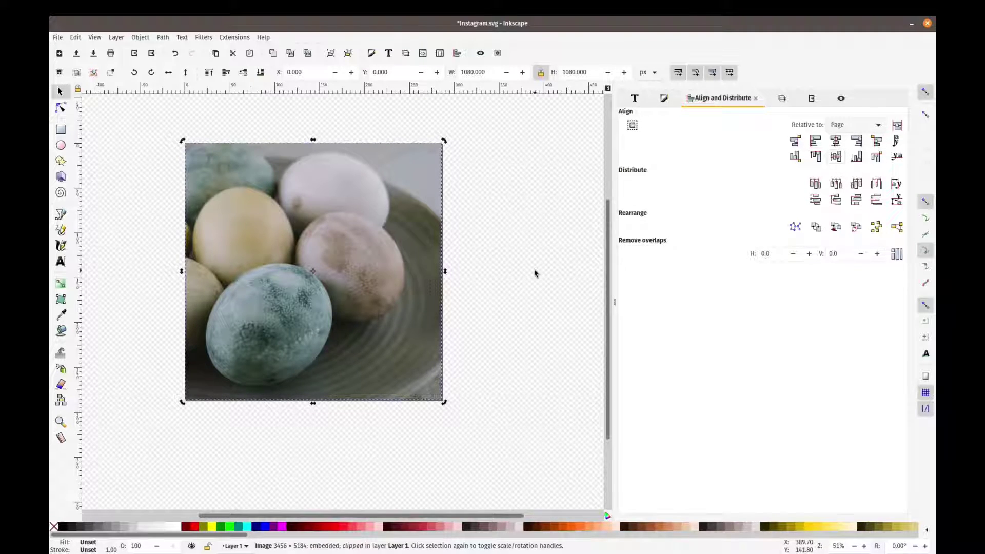
left_click(507, 221)
Add the text "HAPPY EASTER" on two lines in the empty canvas area beside the photo.
left_click_drag(479, 246, 498, 252)
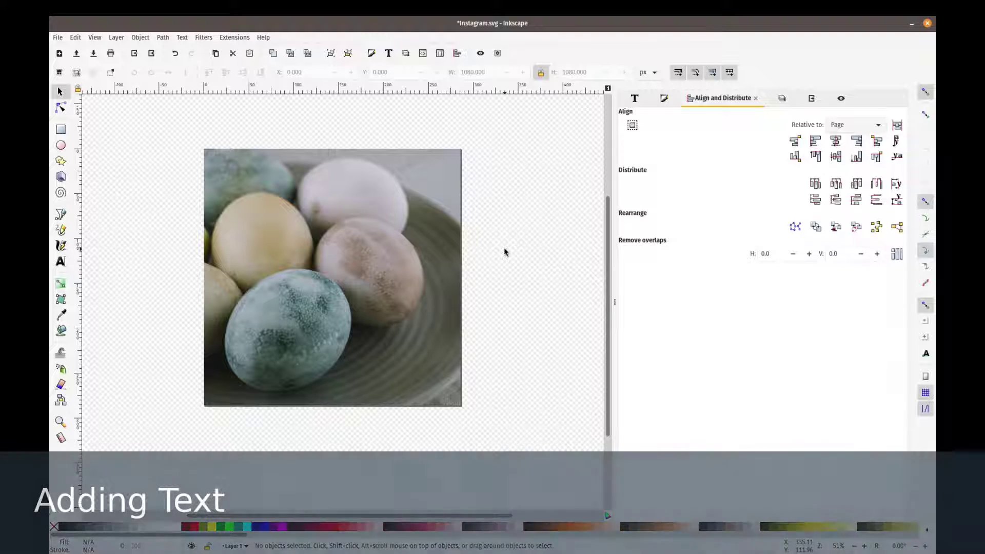
left_click(60, 262)
left_click_drag(489, 270, 399, 260)
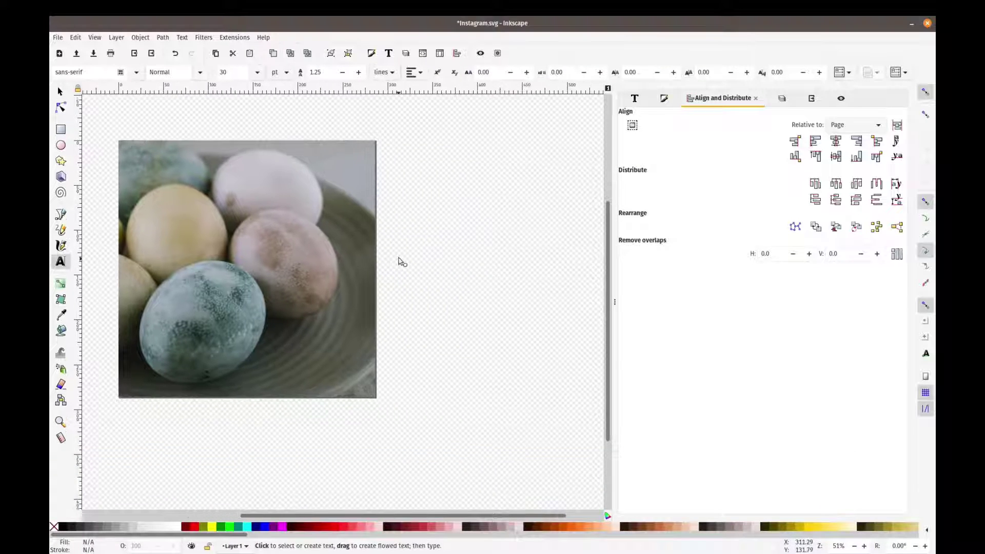
left_click(417, 169)
type("HAPPY")
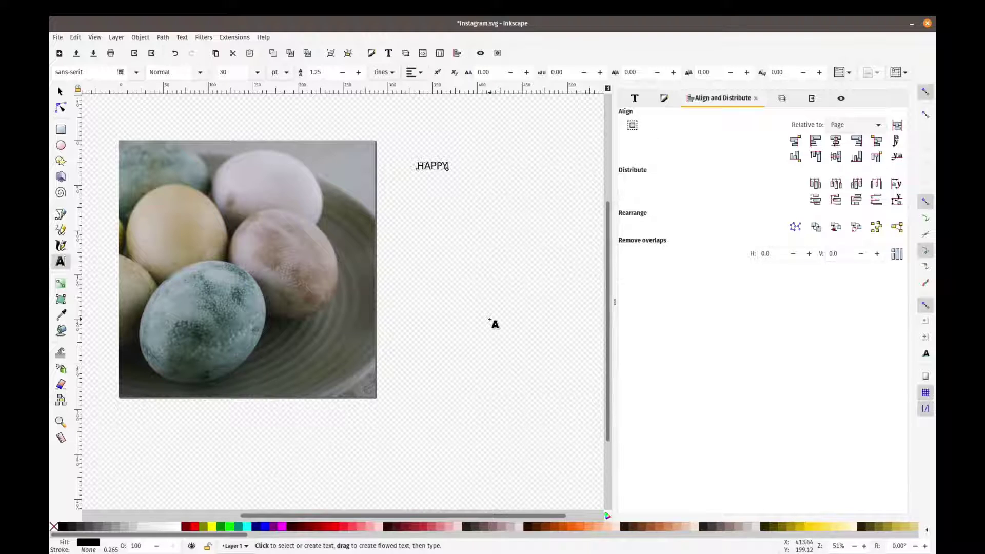
type(" EASTER")
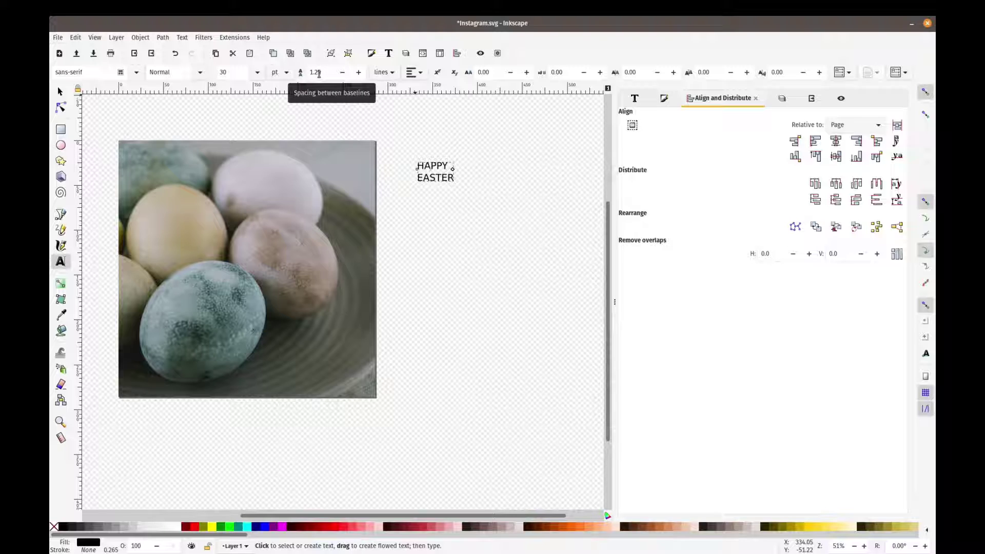
Set the line spacing of the HAPPY EASTER text to 1.45 lines.
left_click(358, 73)
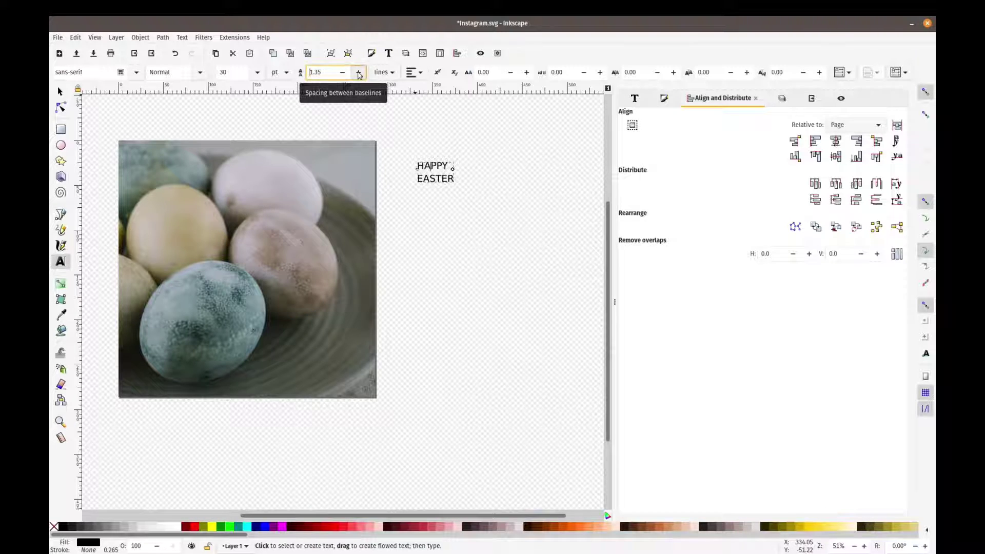
left_click(358, 73)
left_click(358, 72)
left_click(358, 73)
left_click(341, 72)
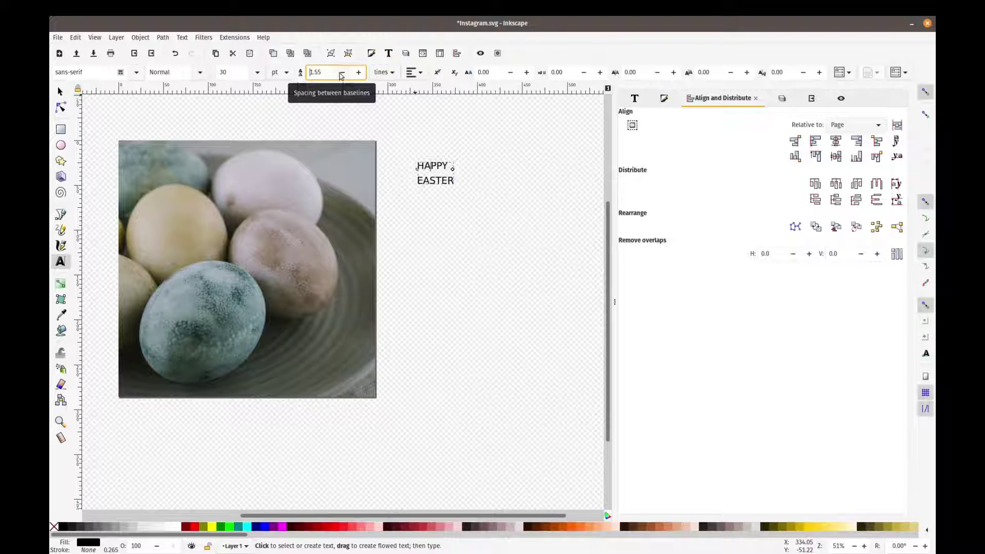
left_click(342, 73)
left_click(342, 73)
left_click(341, 72)
left_click(358, 75)
left_click(357, 75)
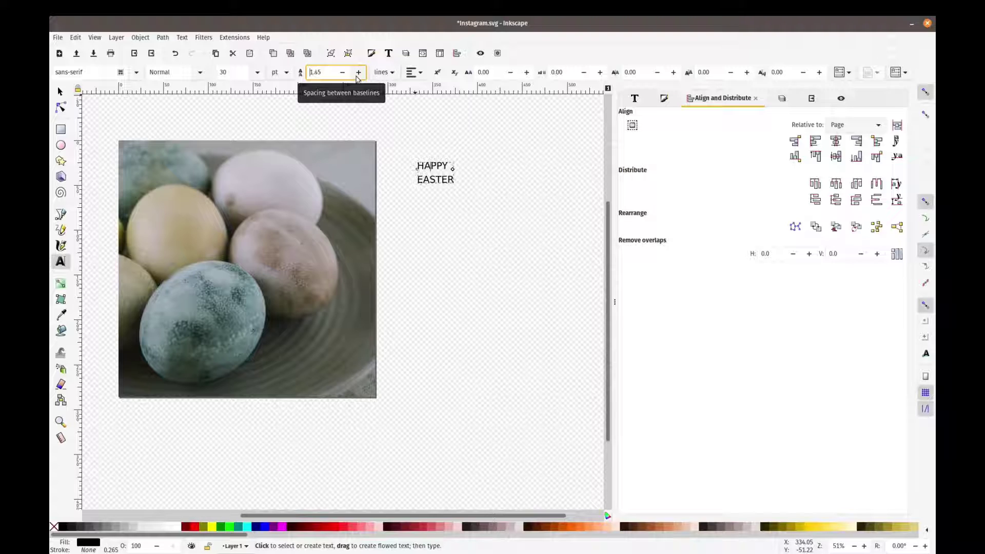
left_click(343, 74)
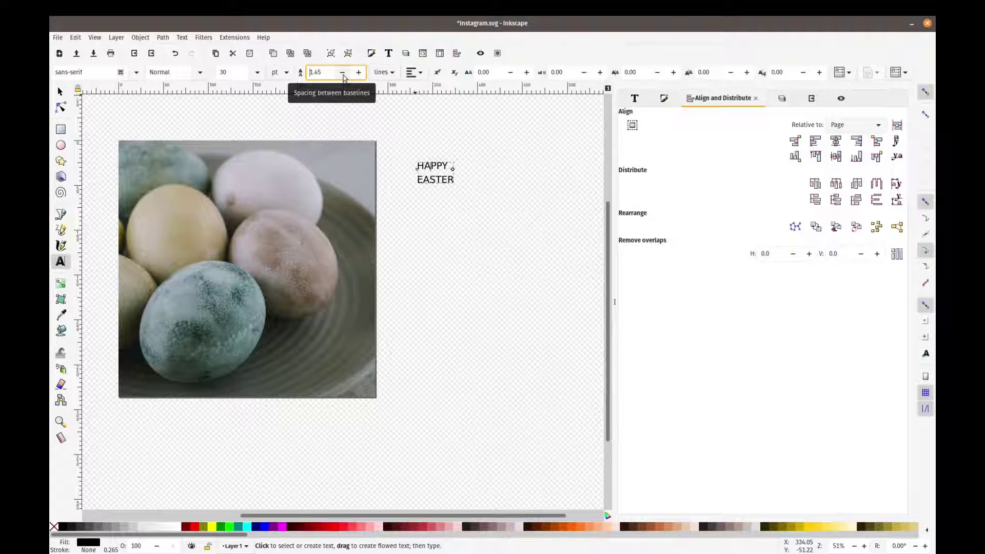
Try center and right alignment on the two lines of HAPPY EASTER text, and leave them centered.
left_click(422, 75)
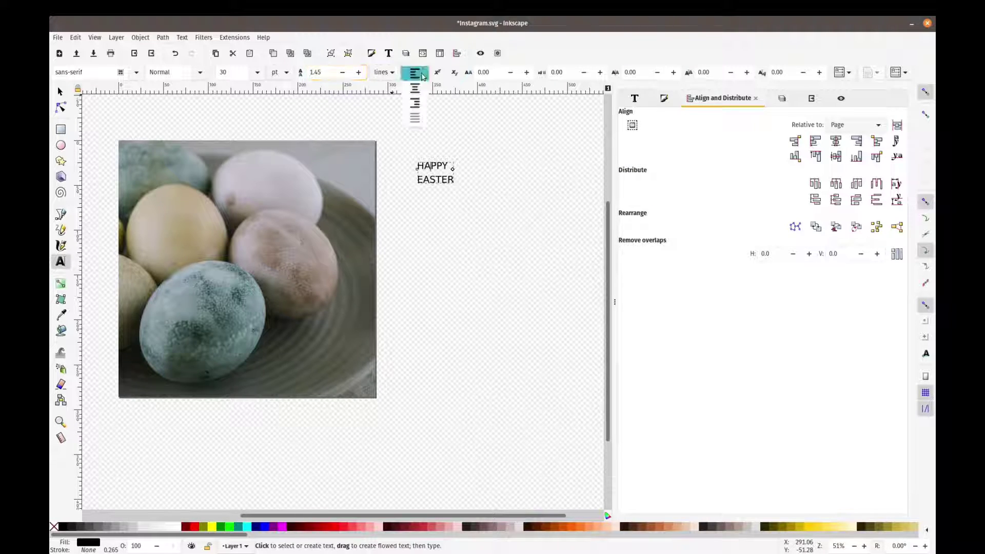
left_click(414, 88)
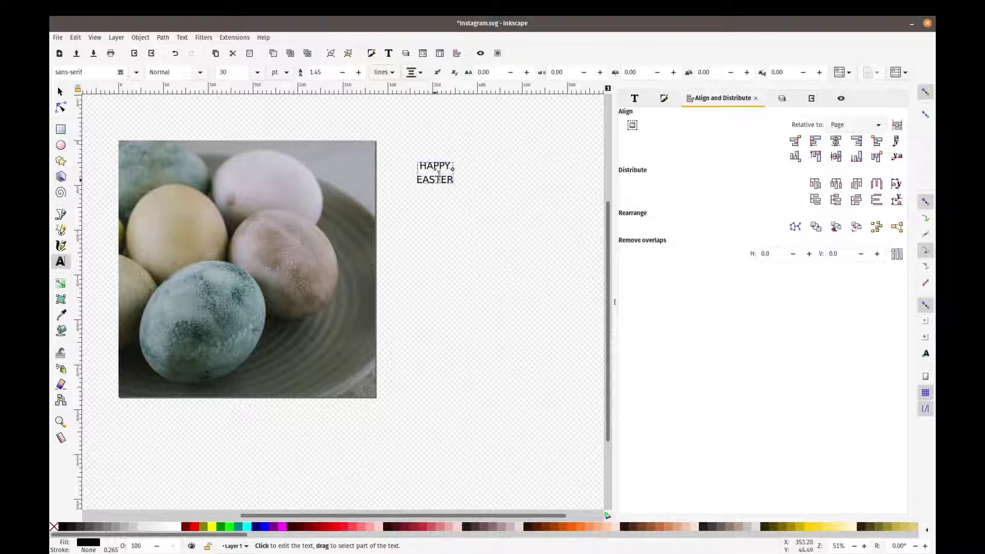
left_click(415, 72)
left_click(414, 89)
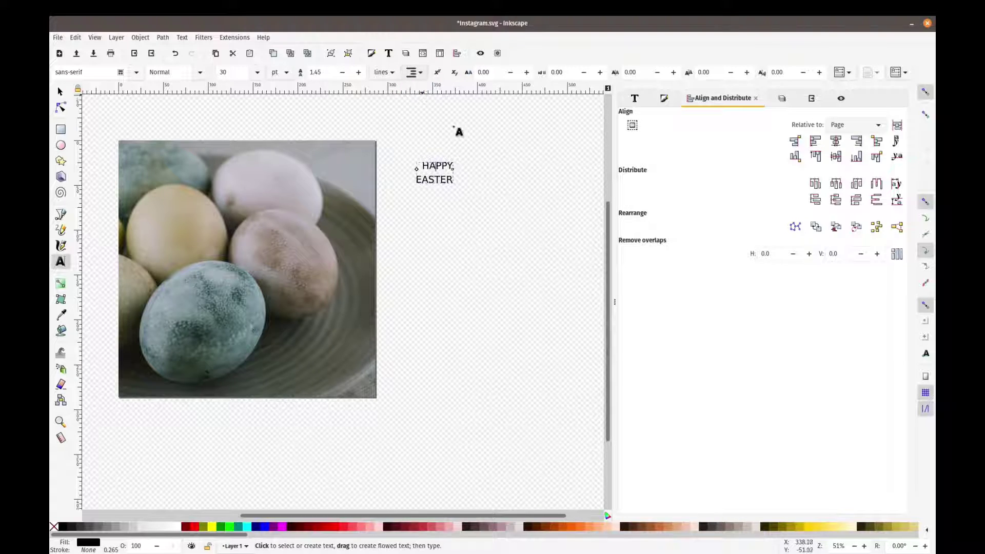
left_click(416, 71)
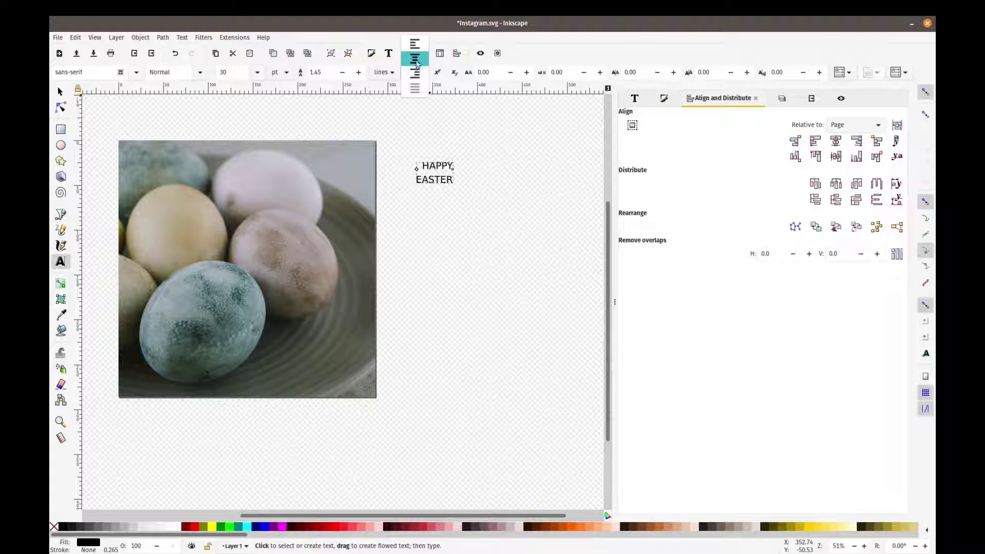
left_click(416, 59)
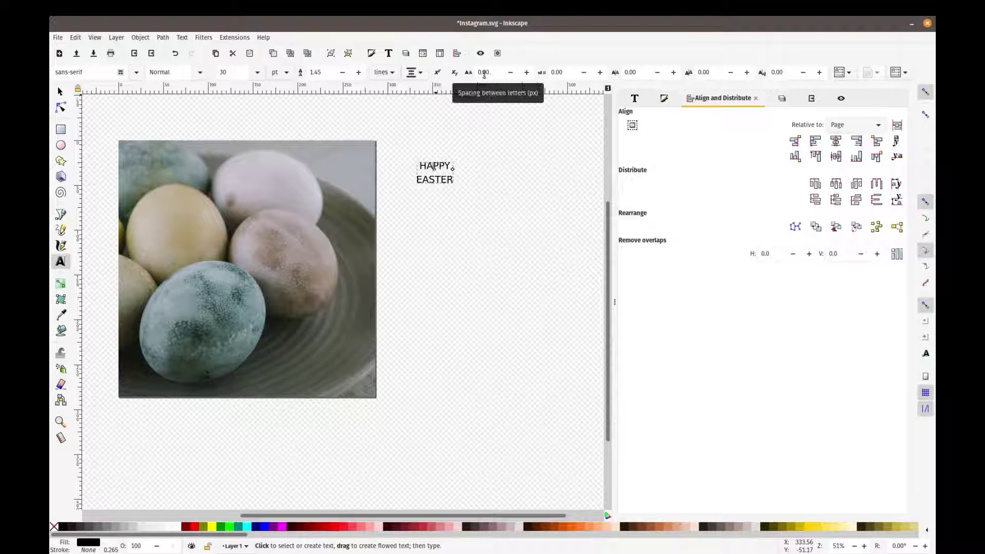
Set the letter spacing of the HAPPY EASTER text to 6.28 px.
left_click(527, 73)
left_click(527, 73)
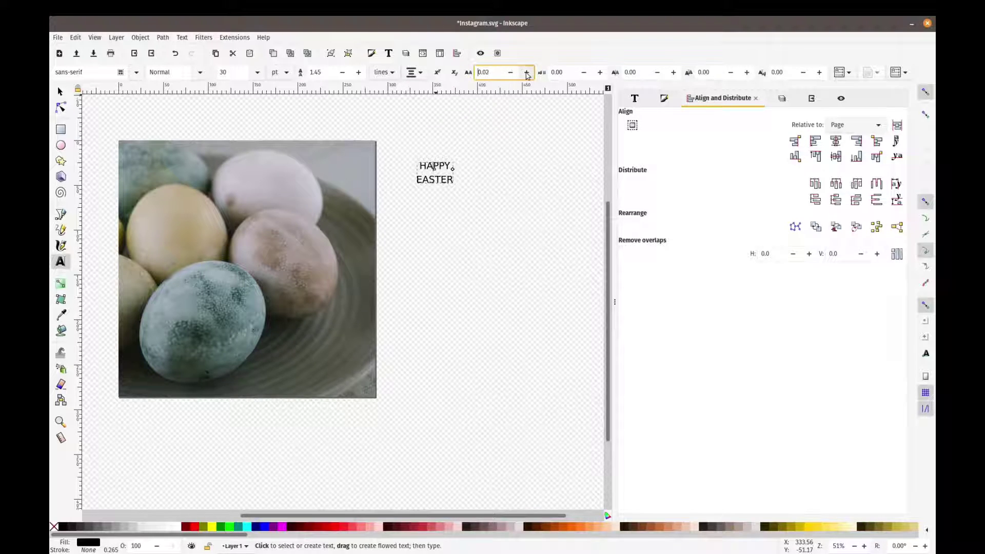
left_click(527, 73)
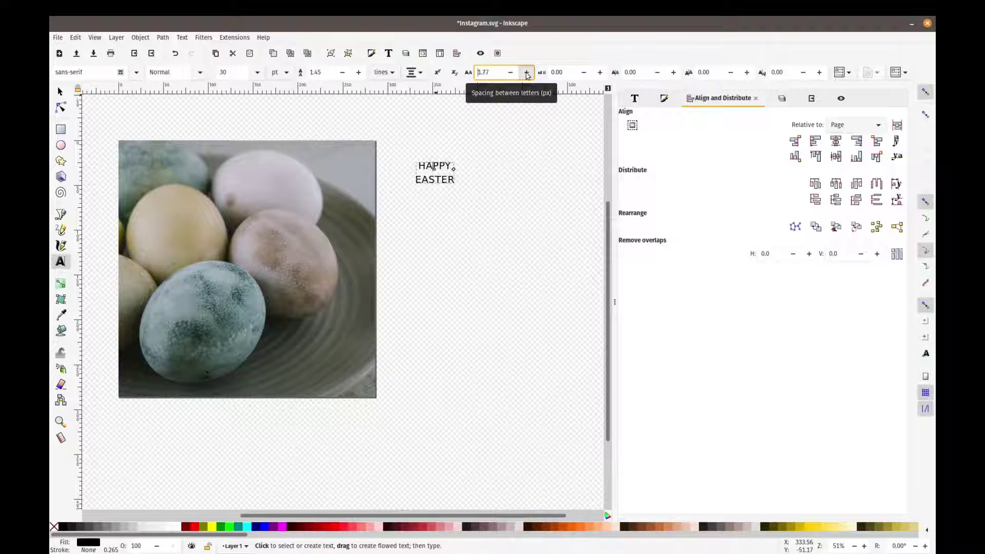
left_click(527, 72)
left_click(527, 73)
left_click(527, 73)
left_click(527, 73)
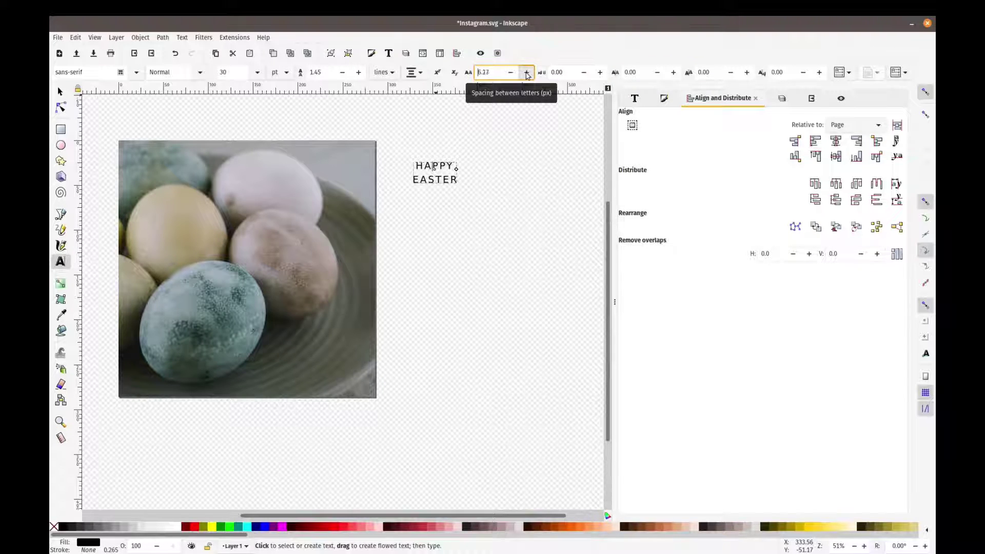
left_click(527, 73)
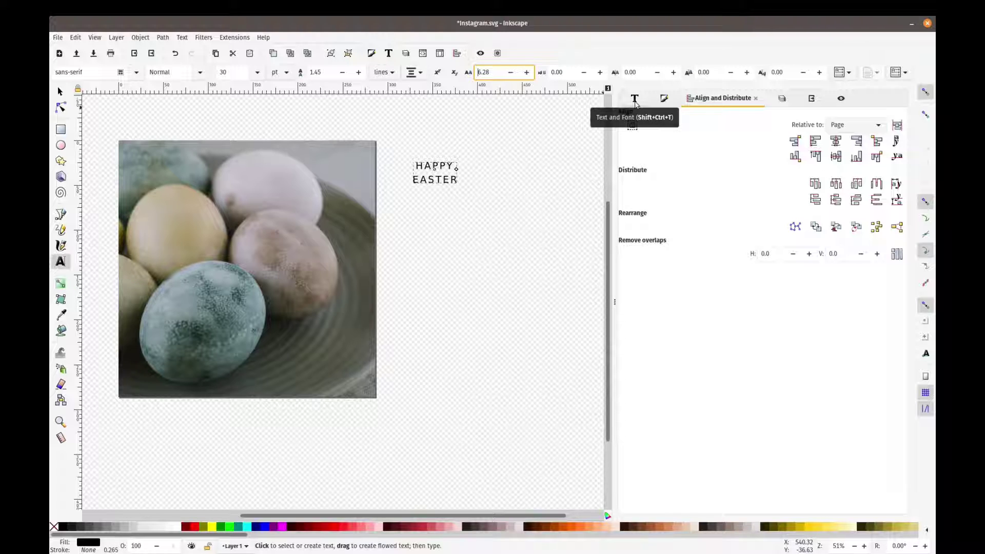
Set the HAPPY EASTER text in the Fredericka the Great font and add an exclamation mark after EASTER.
left_click(635, 99)
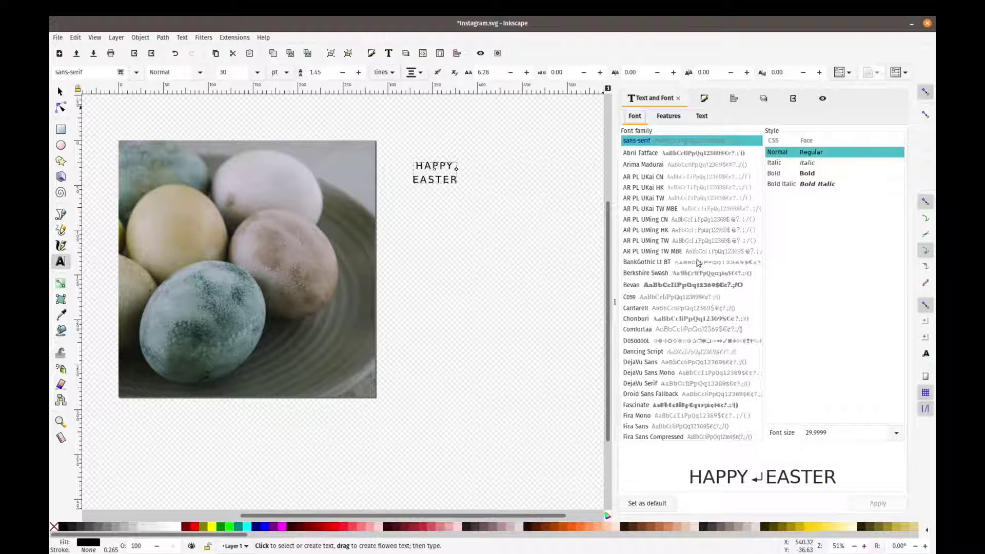
scroll(687, 264, "down", 3)
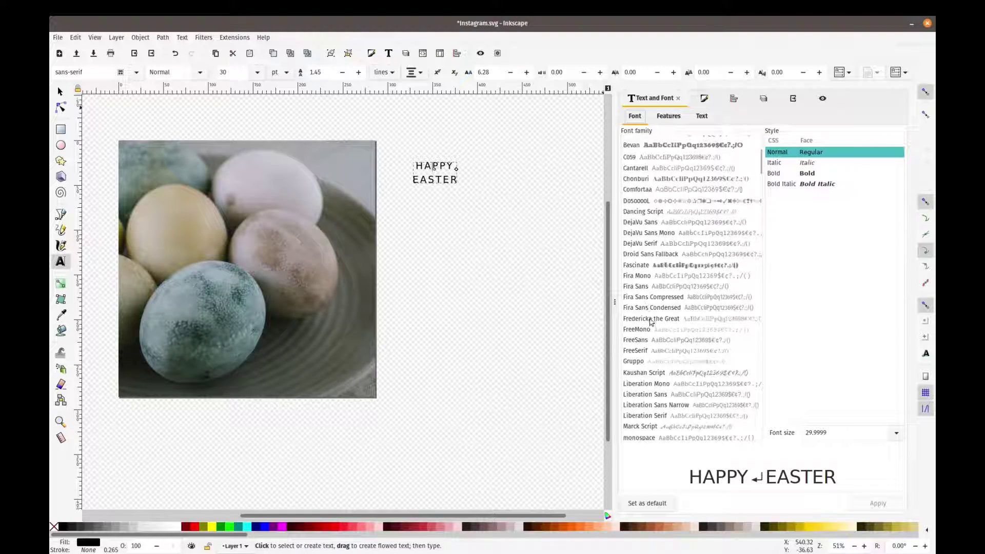
left_click(651, 319)
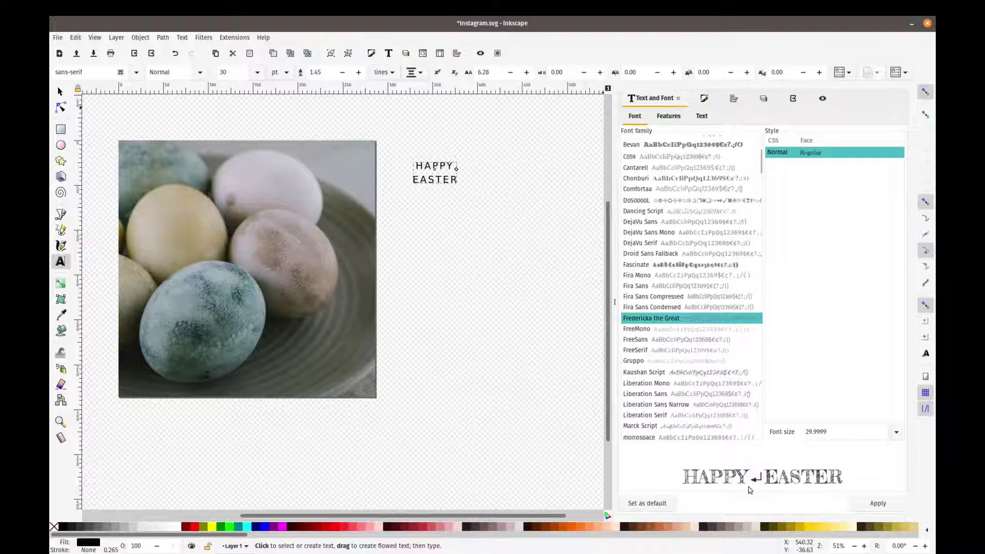
left_click(700, 115)
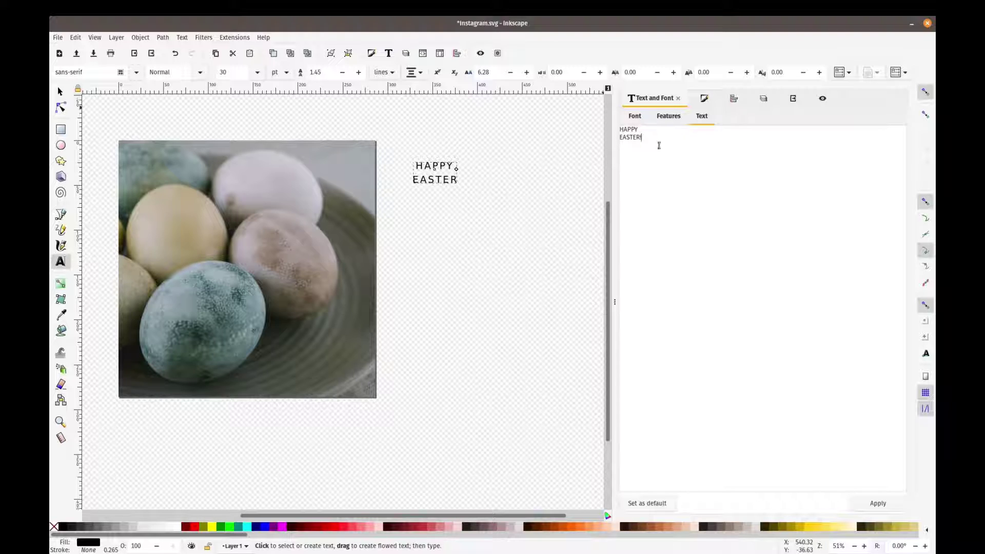
left_click(851, 504)
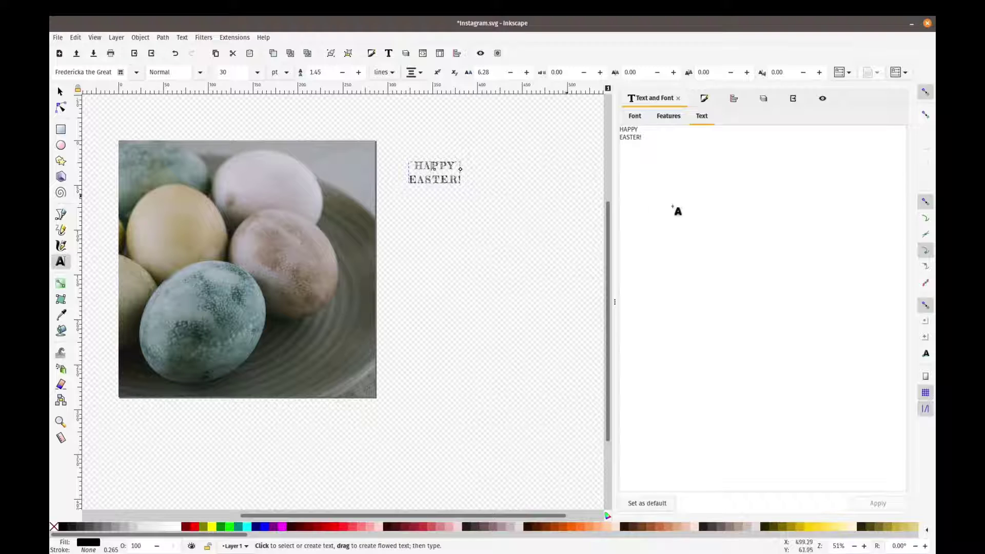
Set the font size of the HAPPY EASTER! text to 50.
left_click(634, 117)
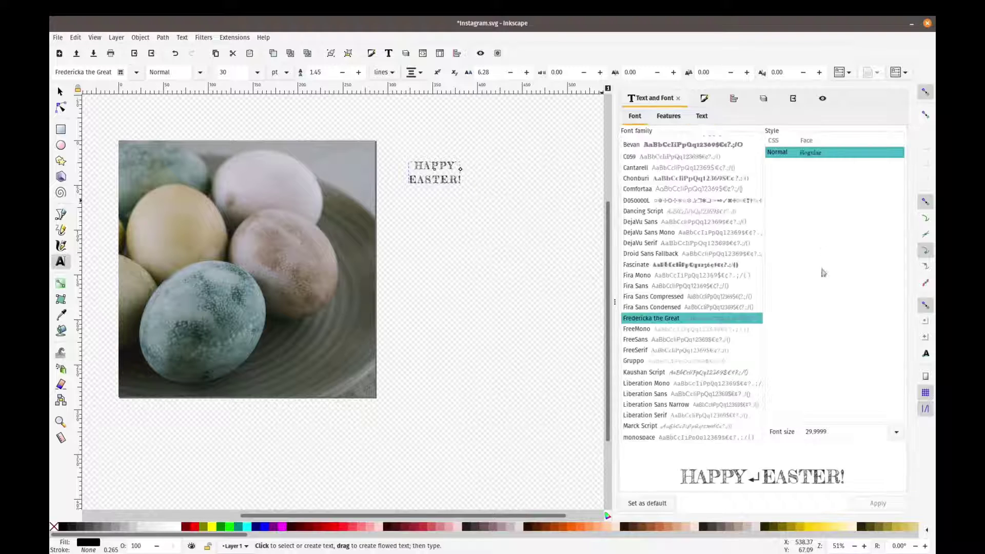
left_click(896, 432)
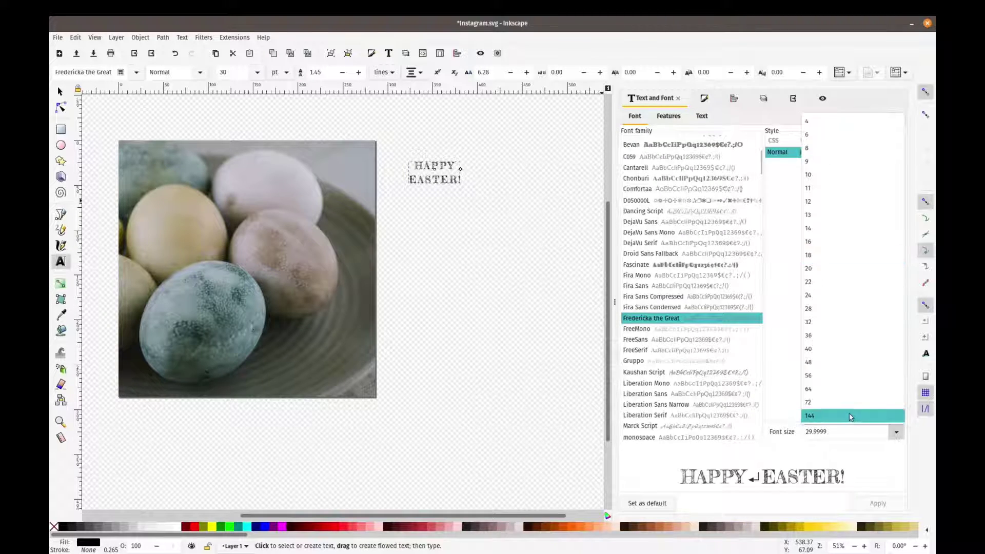
left_click(836, 393)
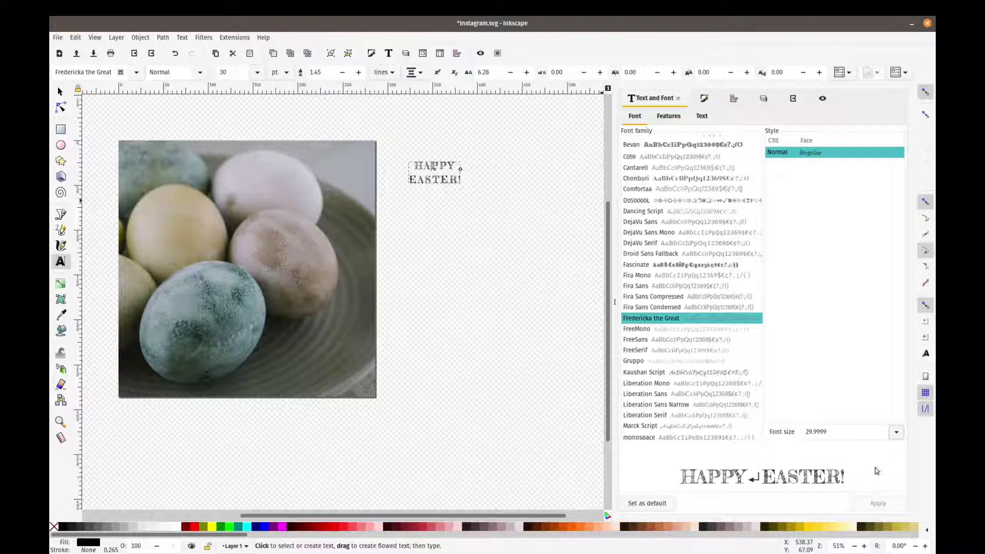
left_click(897, 432)
left_click(824, 368)
left_click(849, 436)
left_click_drag(831, 429, 799, 424)
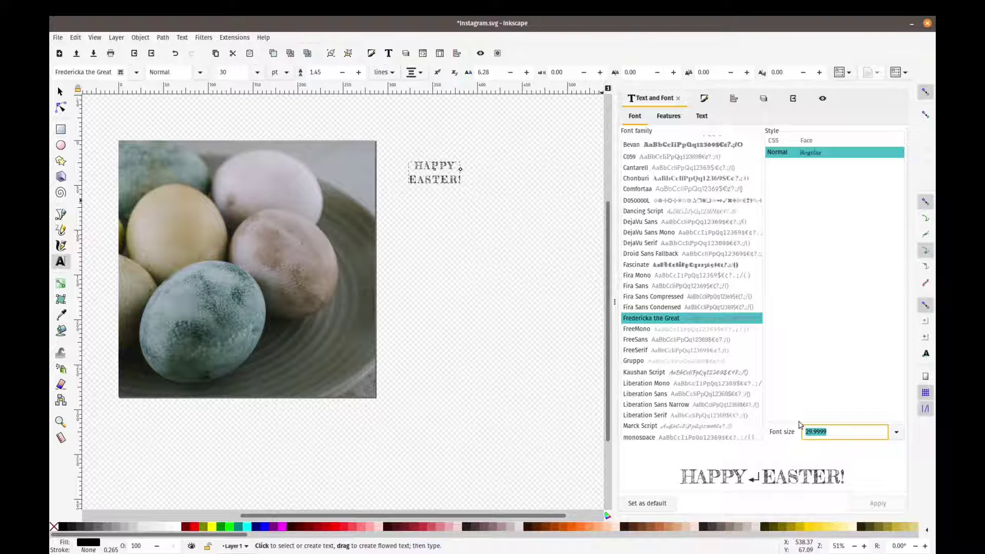
type("50")
key("Return")
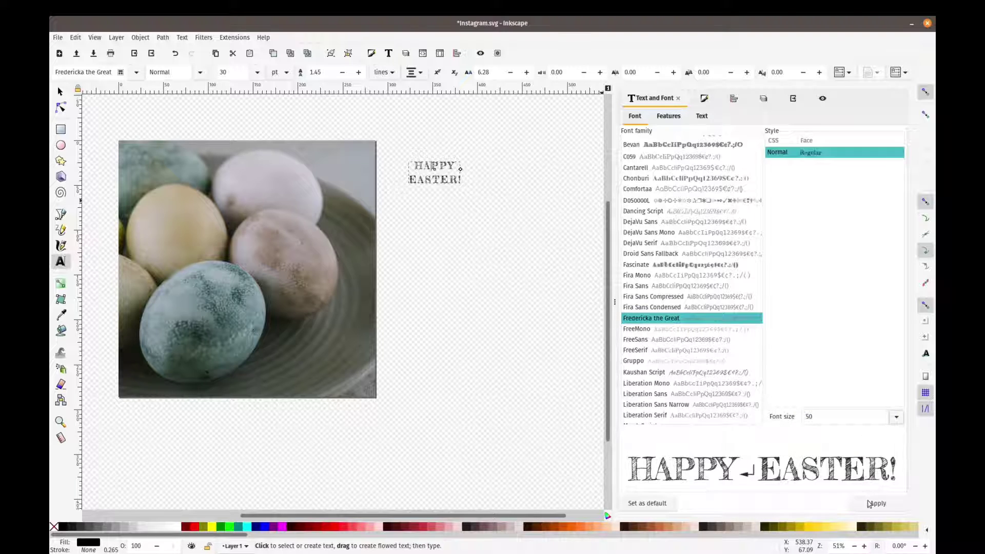
left_click(869, 503)
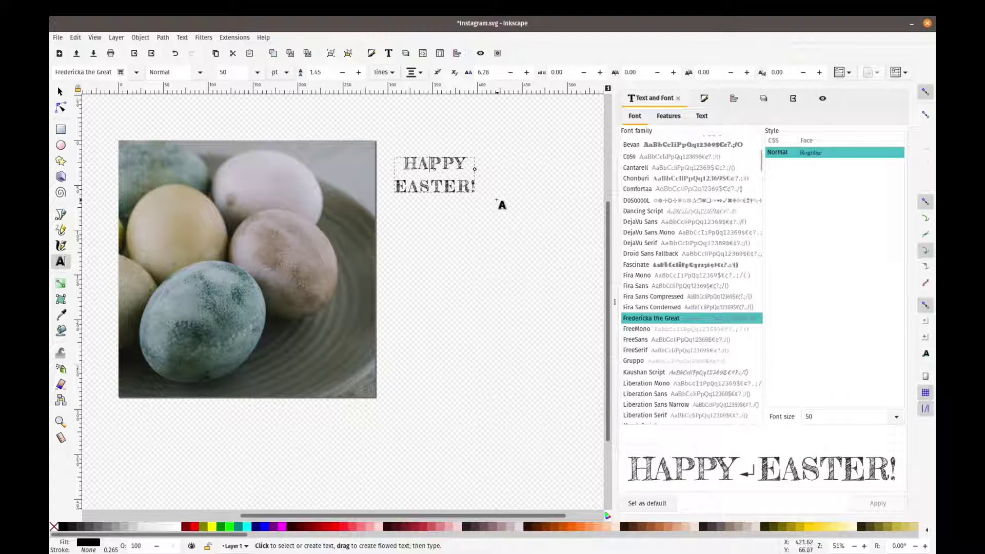
Scale the HAPPY EASTER! text up to about 783 × 348 px with its proportions kept, beside the photo.
key("Escape")
key("s")
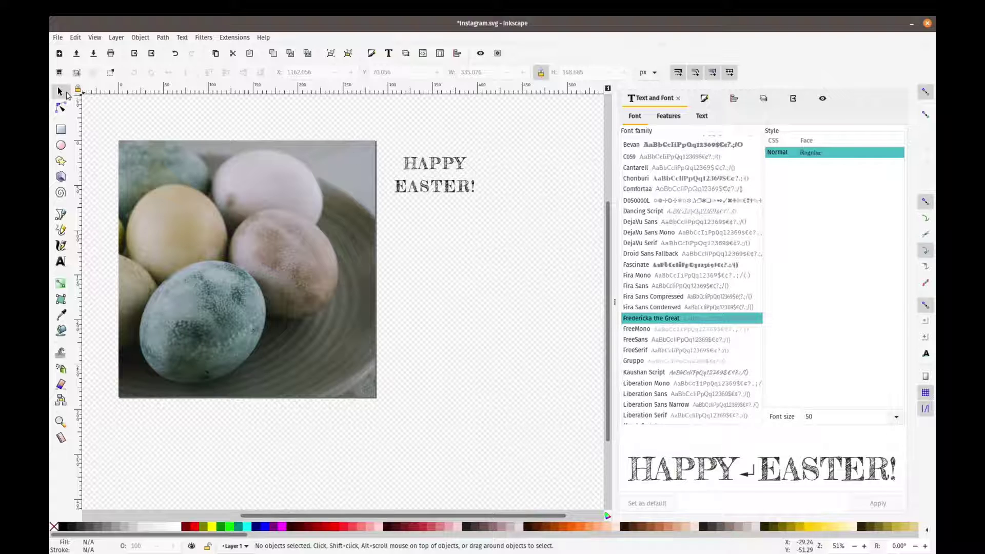
left_click(440, 169)
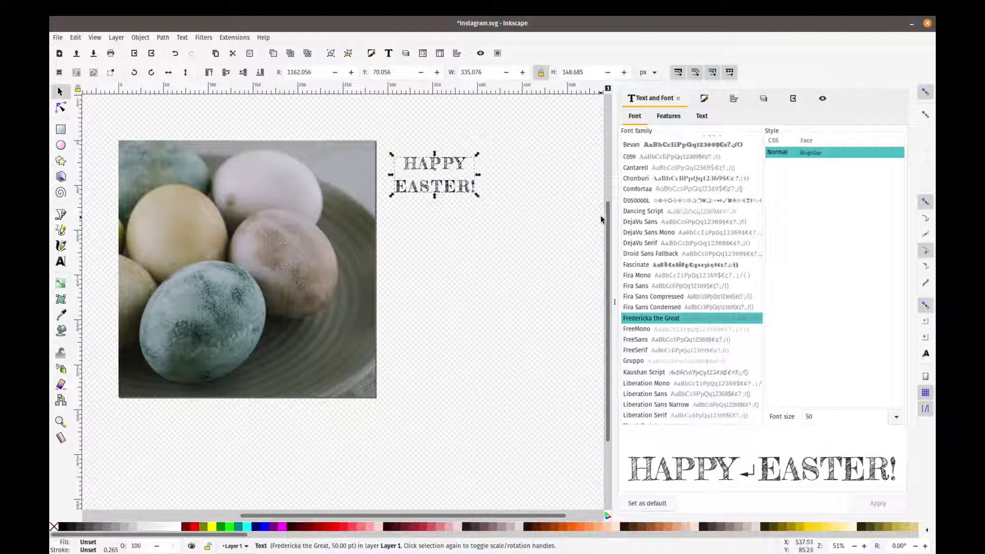
left_click(540, 73)
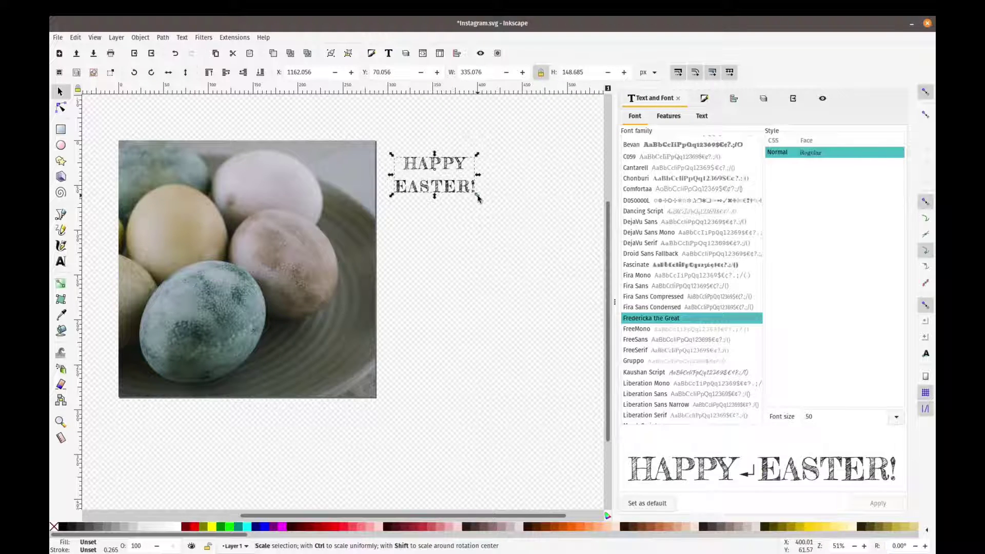
left_click_drag(477, 198, 581, 268)
left_click_drag(515, 252, 510, 249)
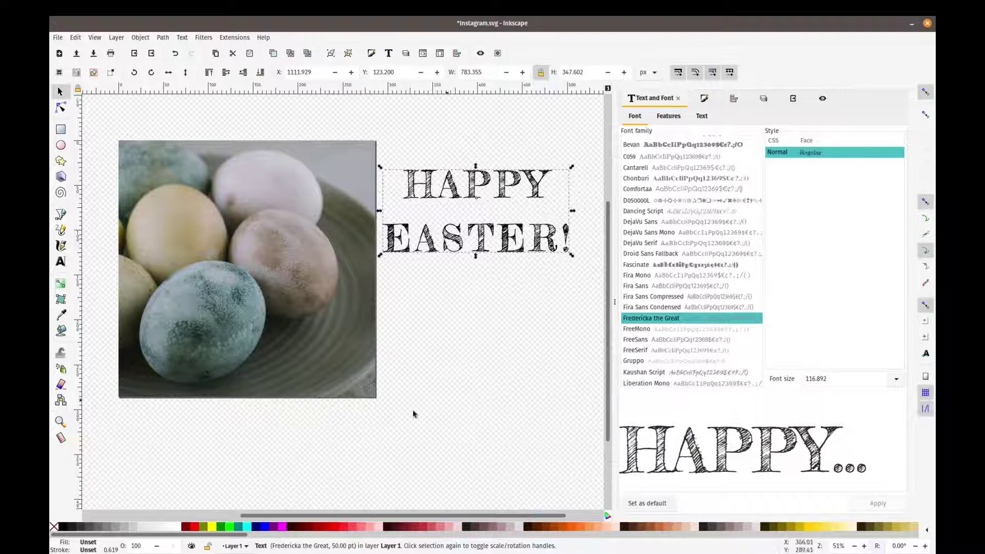
Fill the HAPPY EASTER! text with white and move it over the middle of the photo.
left_click(177, 529)
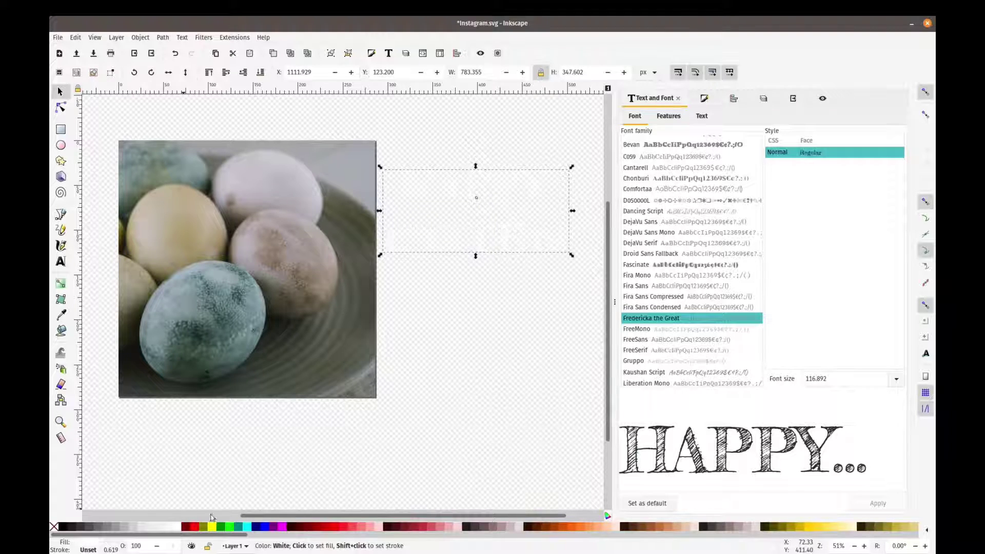
left_click_drag(479, 236, 254, 264)
Try blue and dark red (#550000) fills on the HAPPY EASTER! text, and return it to white.
left_click(260, 527)
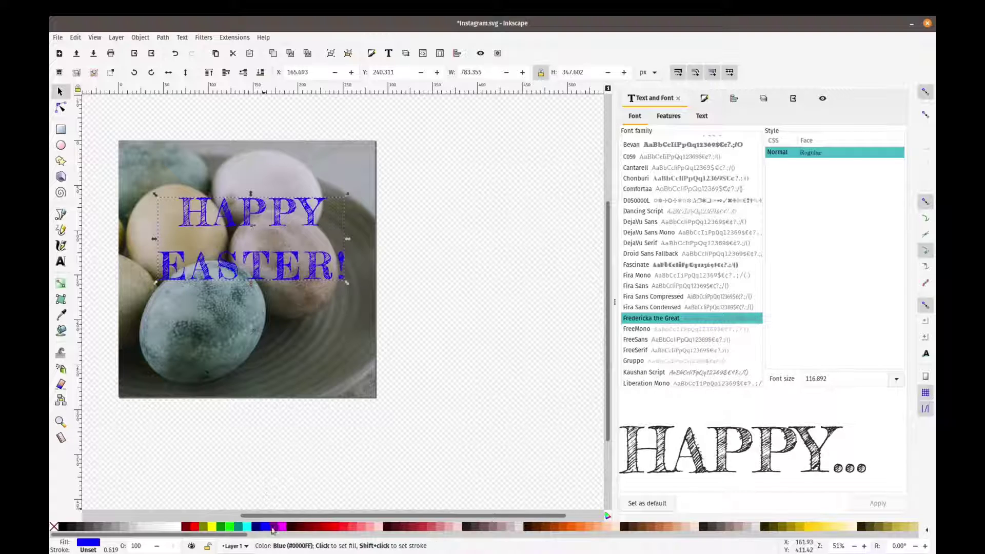
left_click(281, 528)
left_click(294, 529)
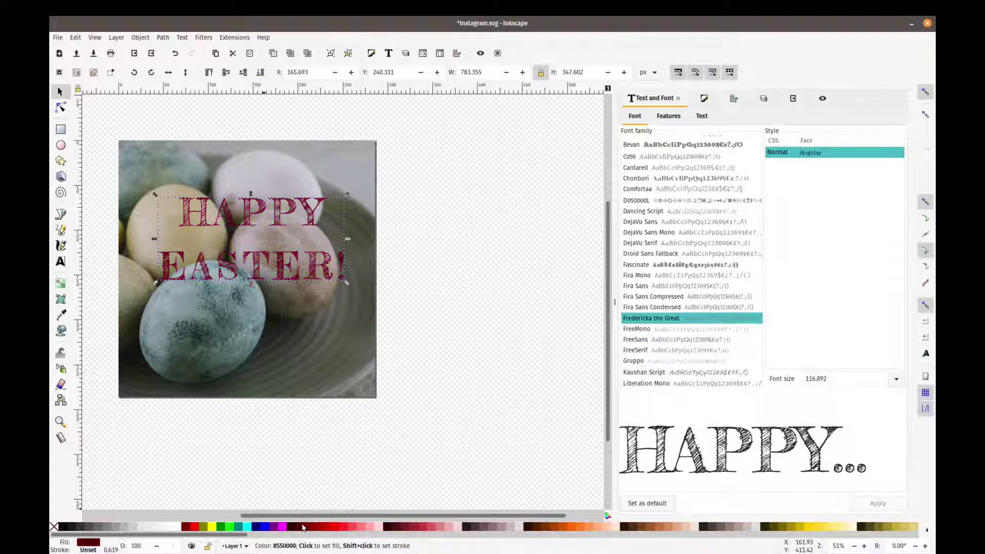
left_click(176, 528)
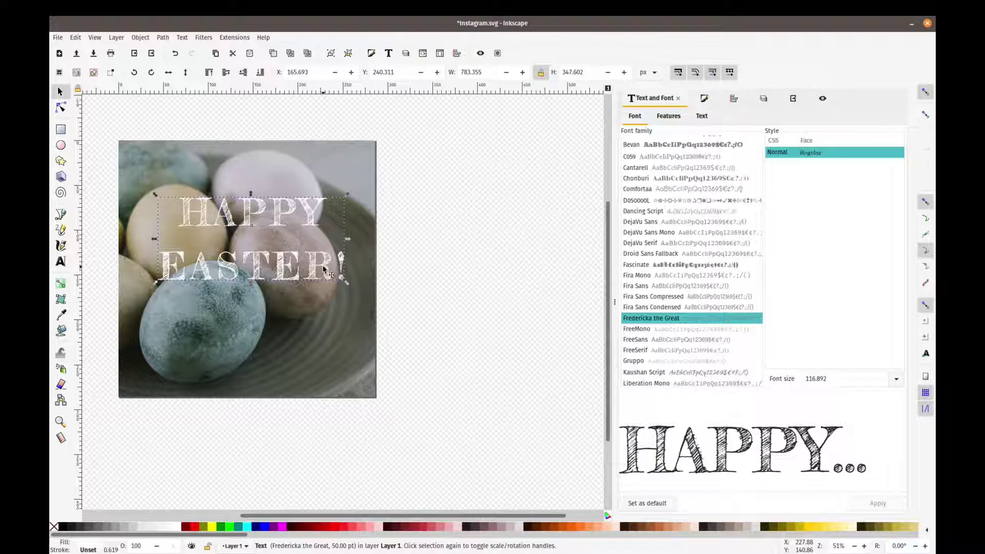
Remove the exclamation mark from the end of the HAPPY EASTER! text.
key("t")
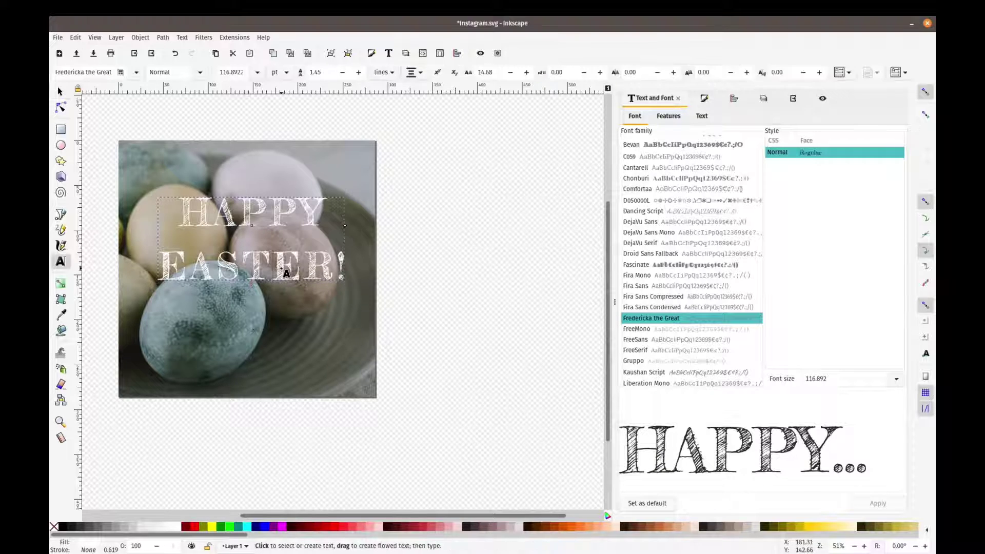
key("BackSpace")
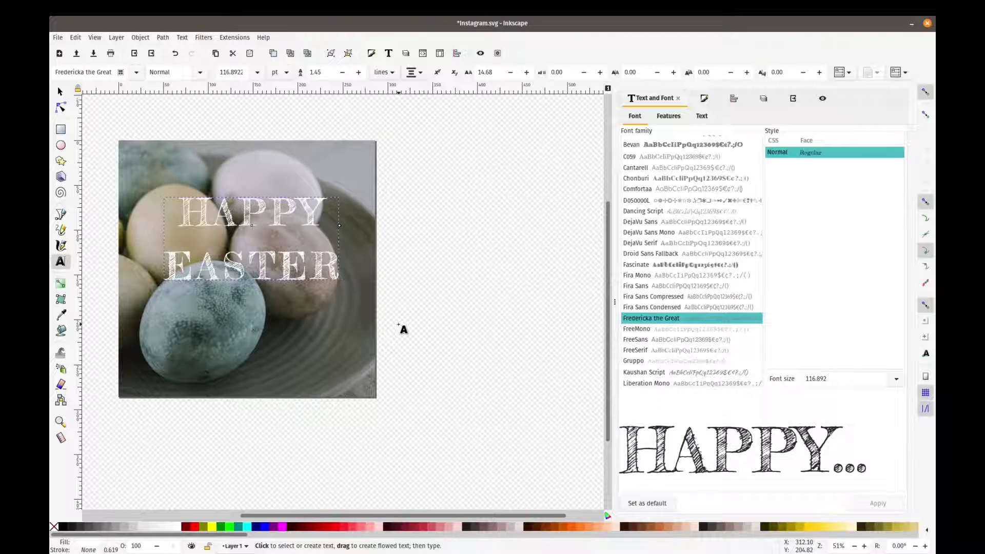
key("F1")
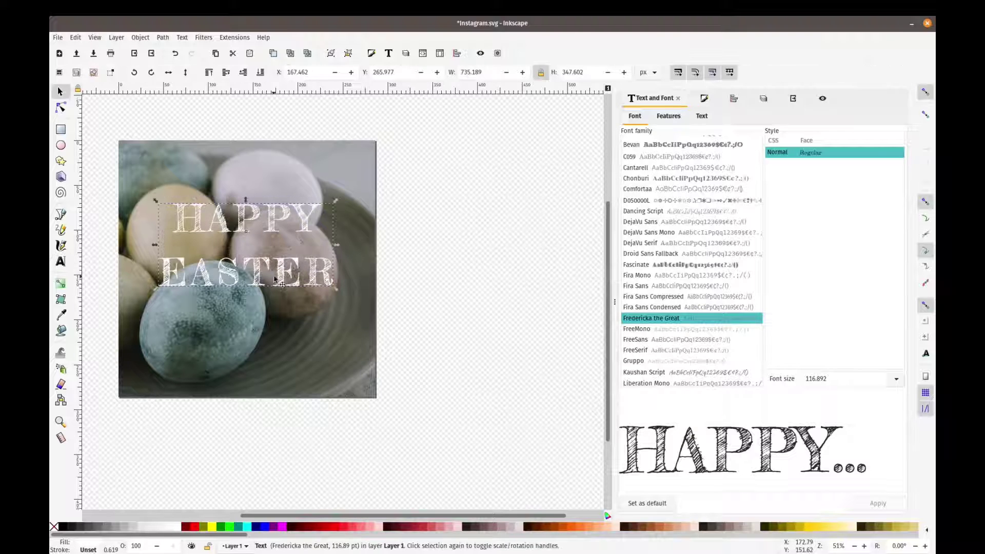
Enlarge the HAPPY EASTER text to about 784 × 371 px and reposition it over the upper middle of the photo.
left_click_drag(336, 293, 349, 299)
left_click_drag(290, 279, 280, 268)
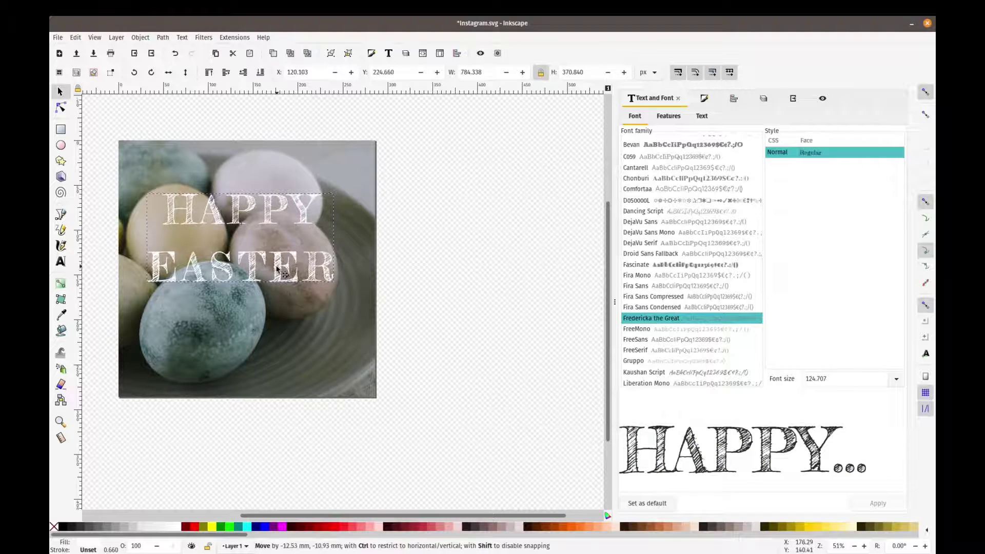
left_click(444, 256)
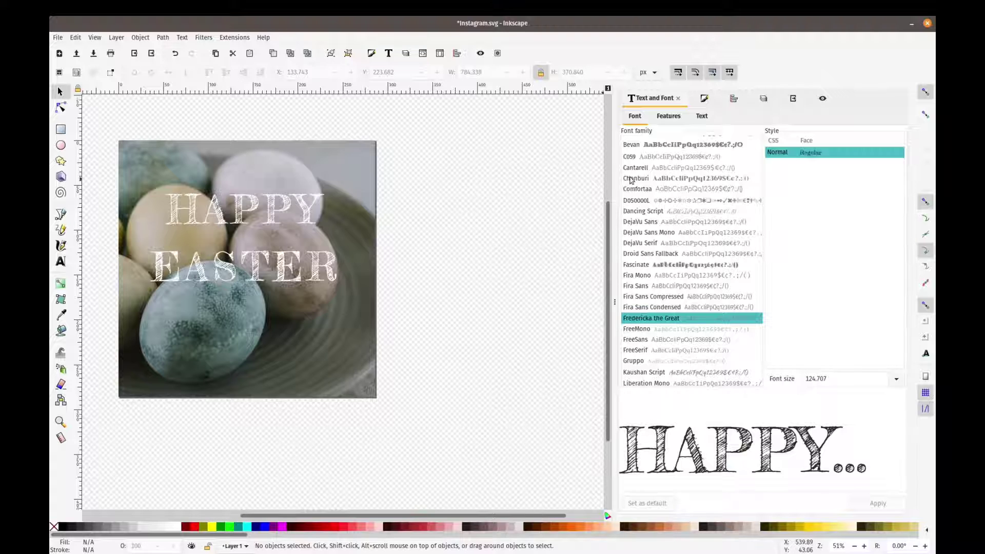
Add a separate text object reading "from" in the empty canvas area beside the photo.
scroll(667, 287, "down", 3)
key("t")
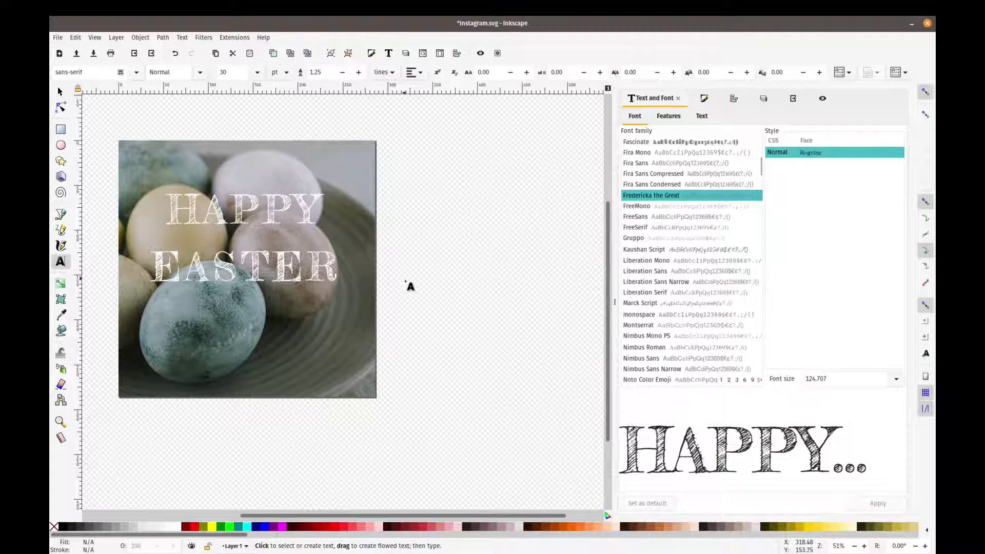
left_click(415, 300)
type("from")
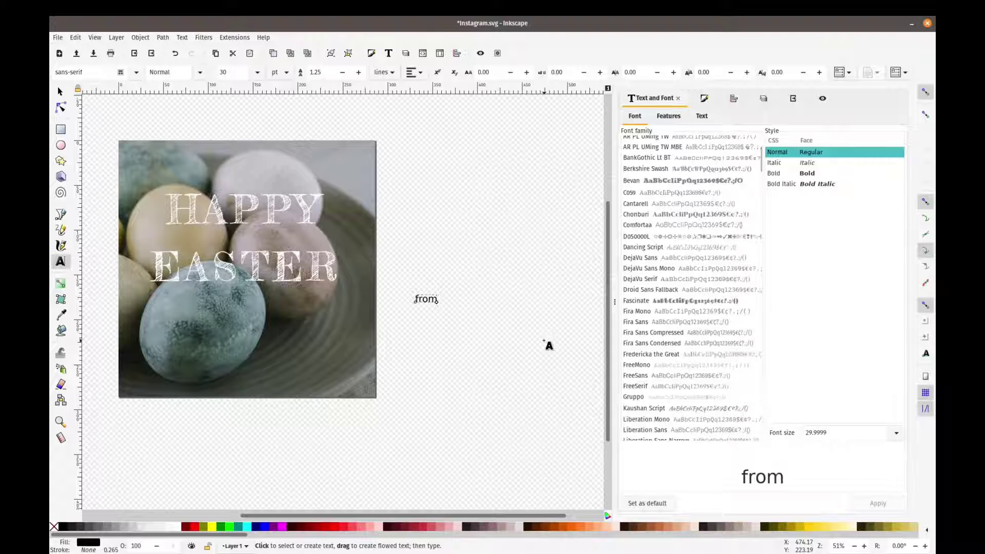
key("Escape")
key("s")
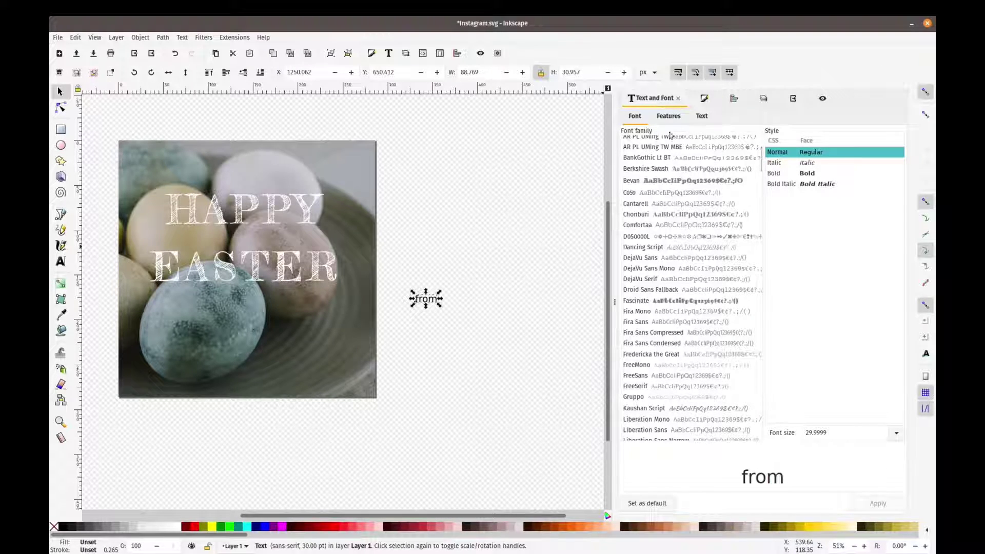
Change the font of the "from" text to Marck Script.
scroll(662, 202, "up", 3)
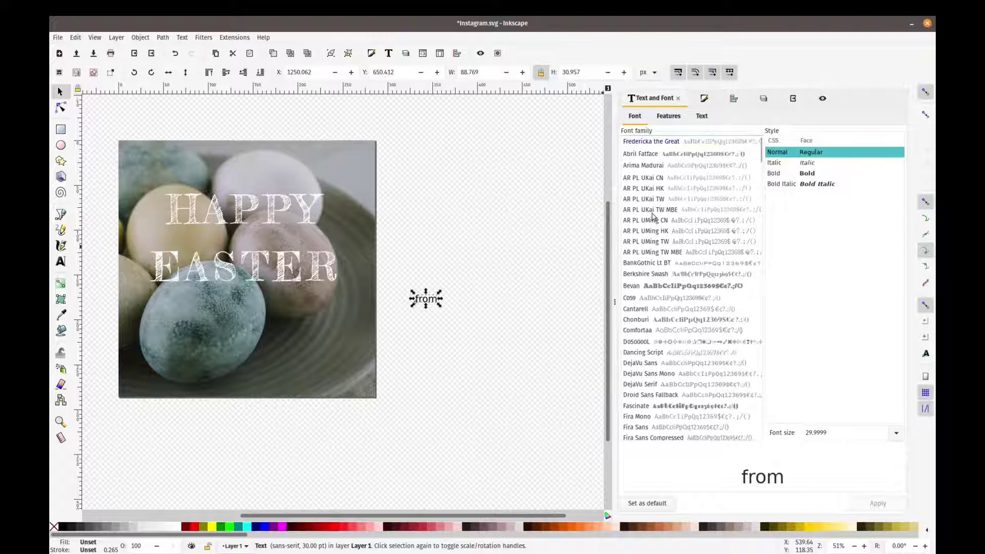
scroll(652, 216, "down", 7)
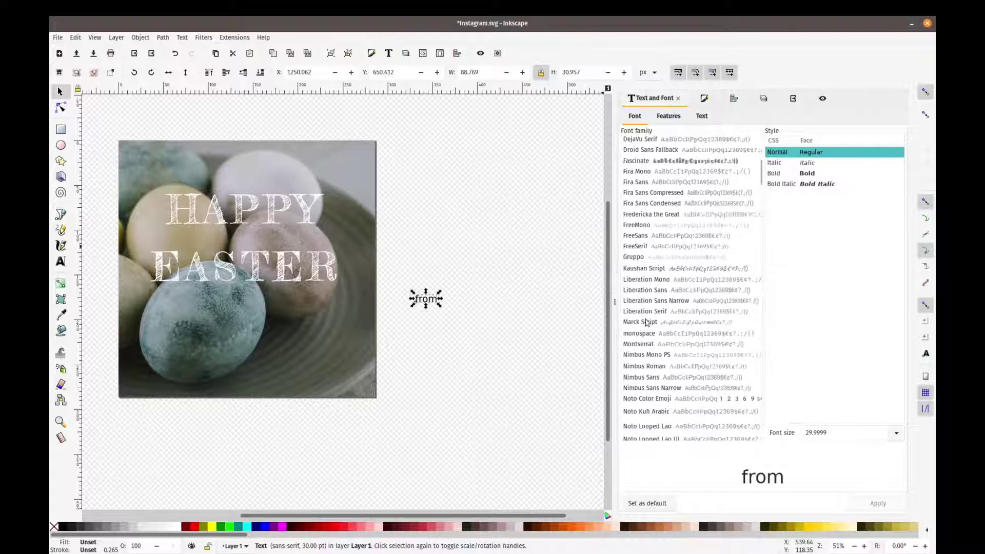
left_click(647, 322)
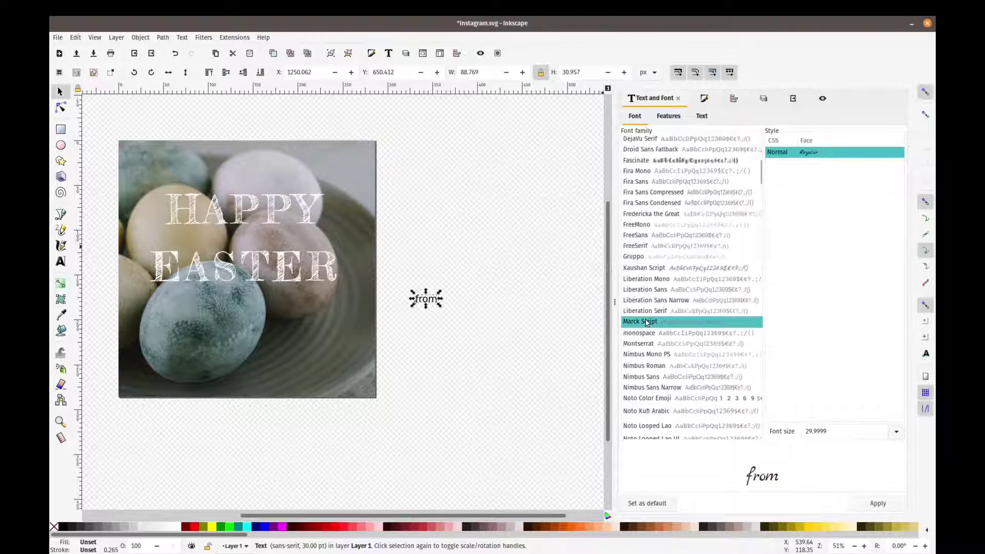
left_click(882, 511)
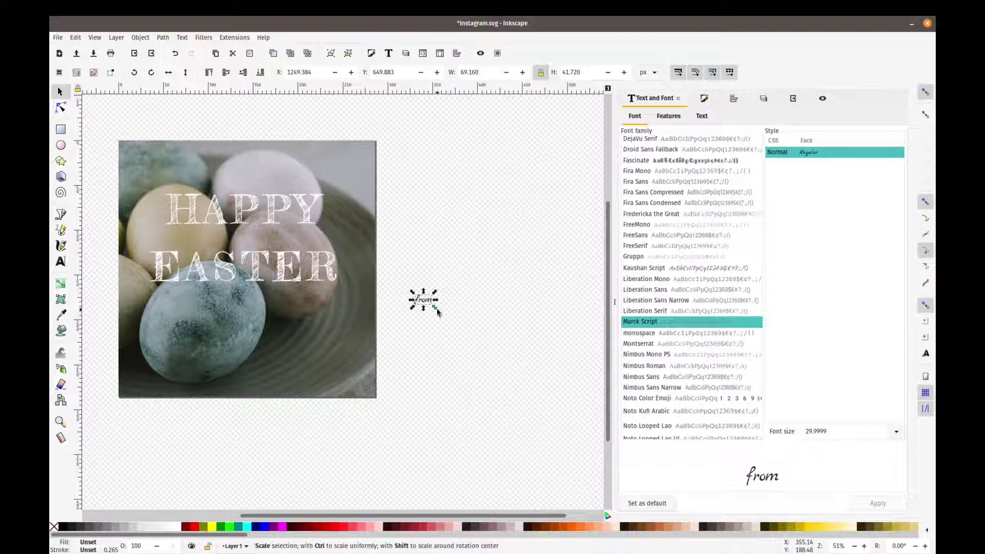
Enlarge the "from" text to about 187 × 113 px, place it below EASTER on the photo, and fill it white.
left_click_drag(436, 309, 473, 343)
left_click_drag(421, 321, 291, 336)
left_click(176, 531)
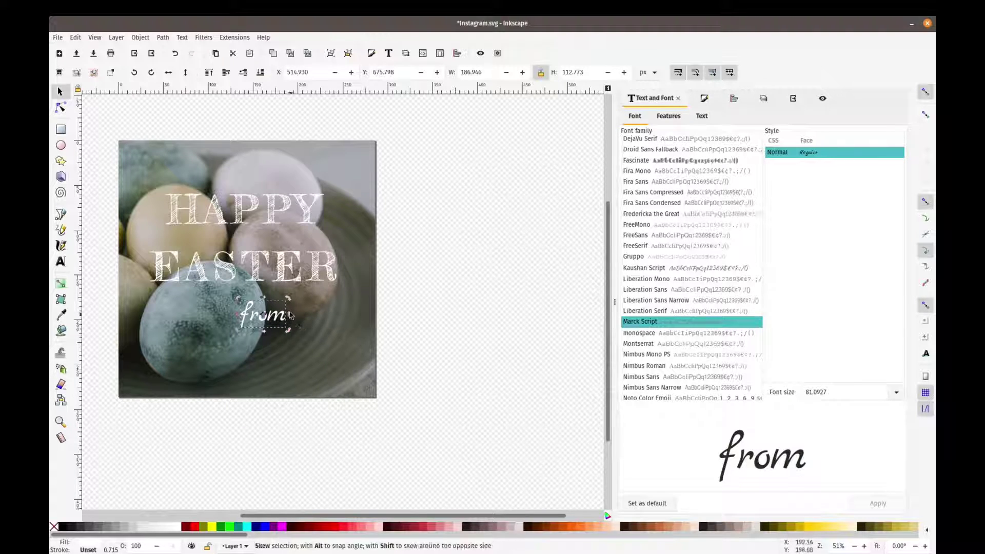
Rotate the "from" text slightly counterclockwise and nudge it down and left below EASTER.
left_click_drag(289, 301, 283, 298)
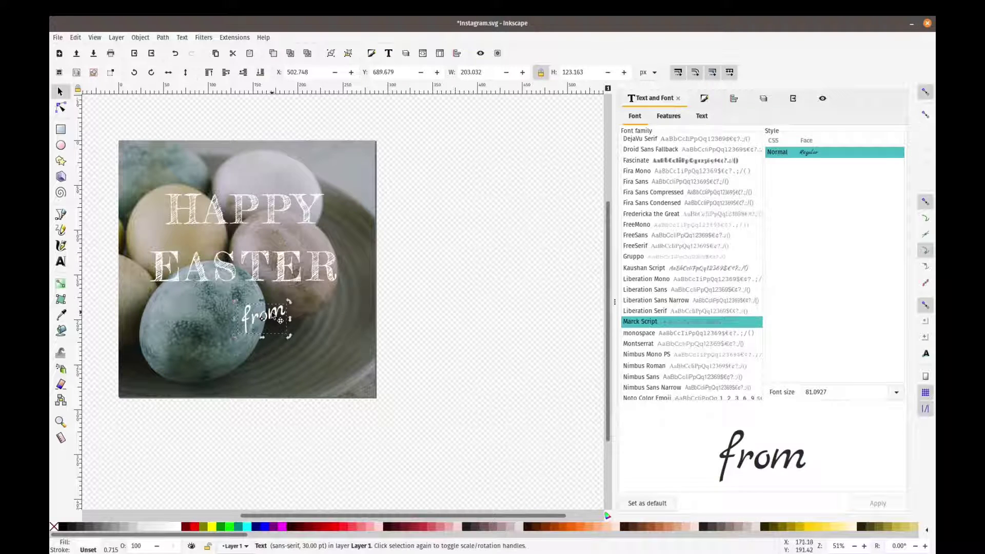
left_click(467, 276)
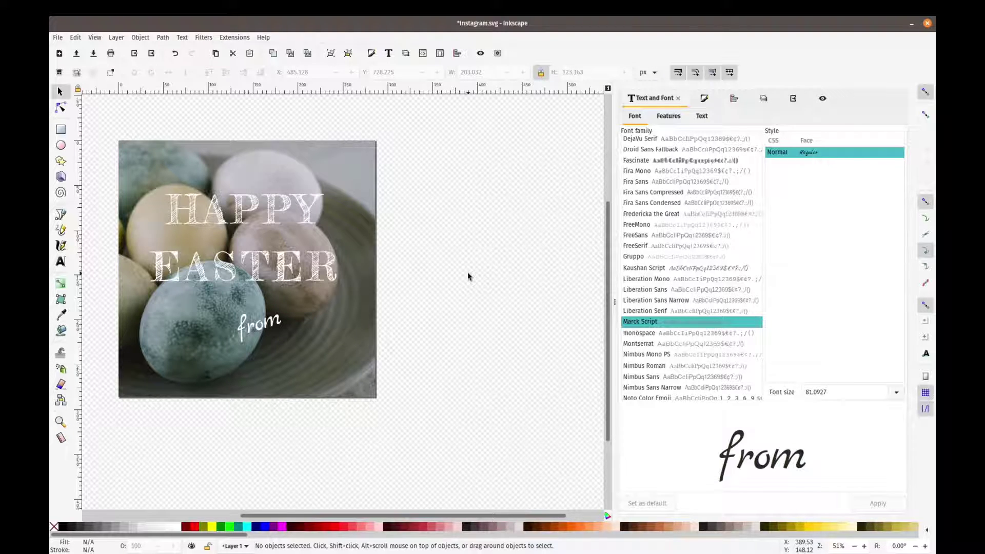
Import White-Transparent.png from the Downloads/Inkscape folder as an embedded image onto the photo, just under the "from" text.
key("alt+Tab")
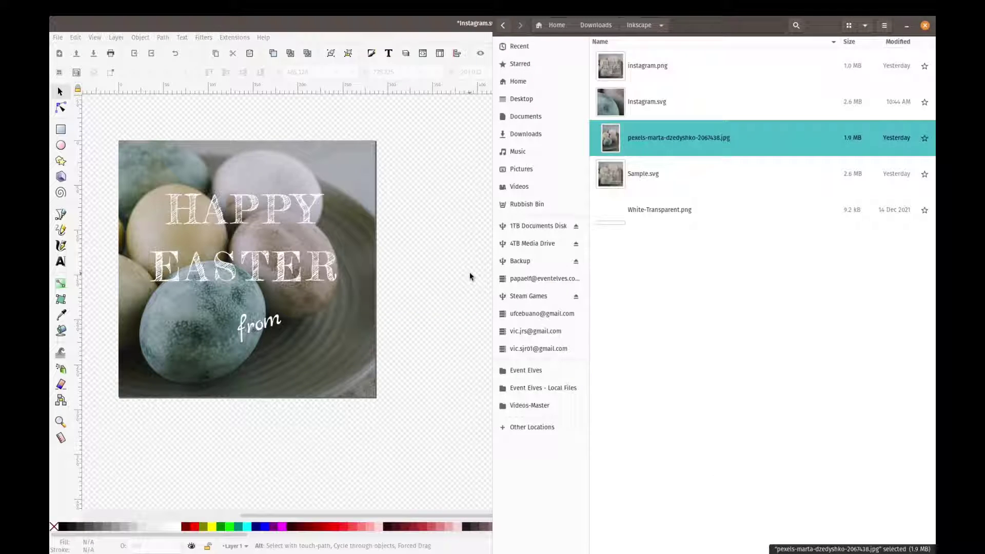
left_click_drag(655, 218, 308, 338)
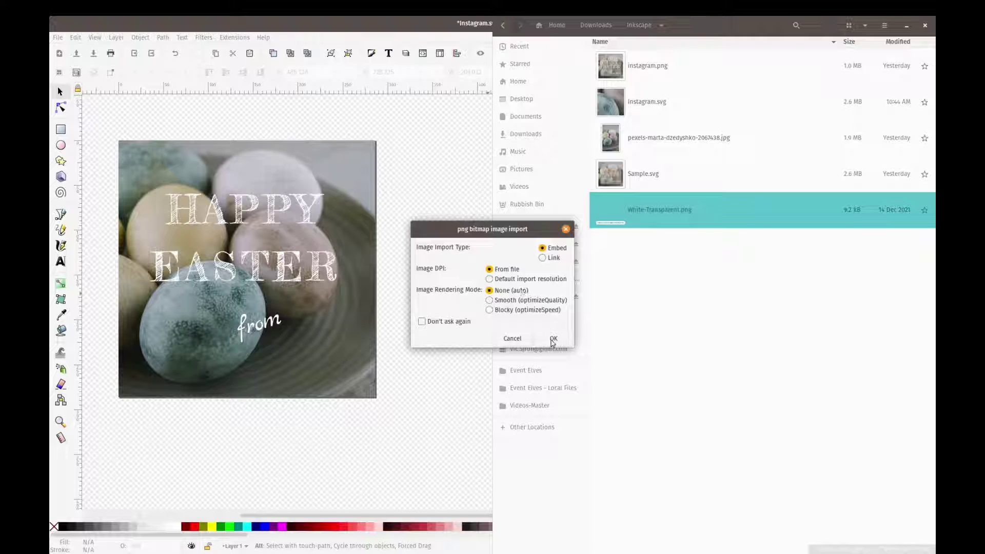
left_click(552, 343)
left_click(438, 25)
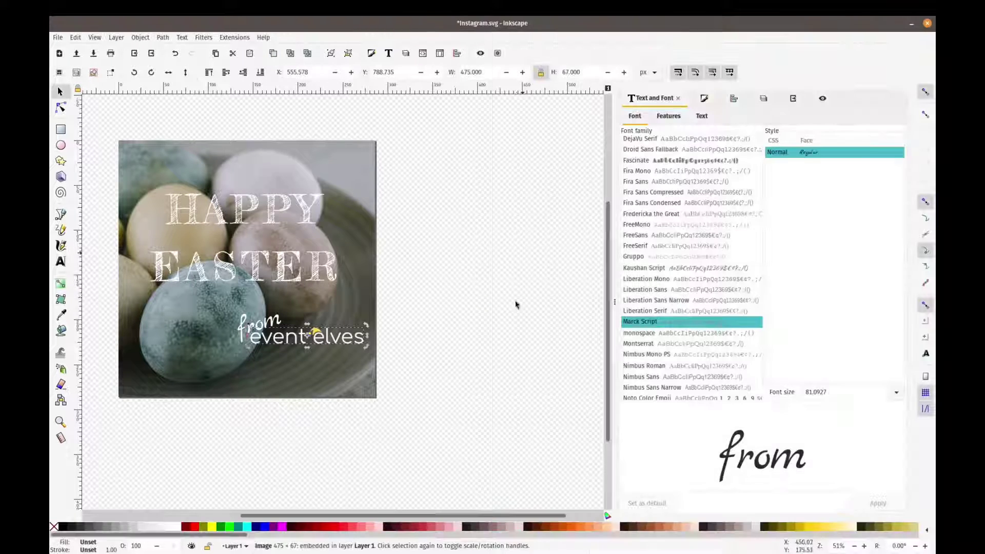
left_click(422, 328)
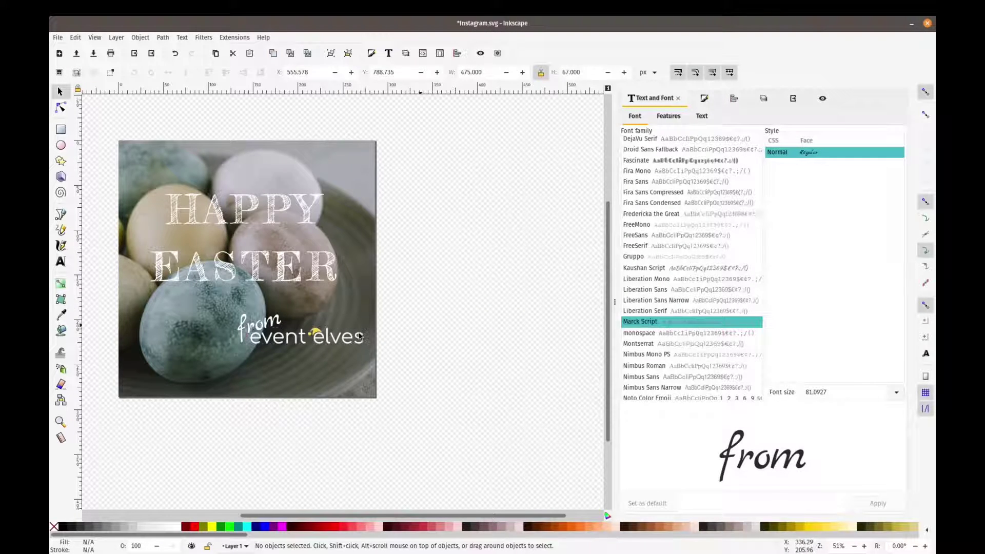
Move the event elves logo straight down below the "from" text to a Y position of about 828.7 px.
left_click(299, 342)
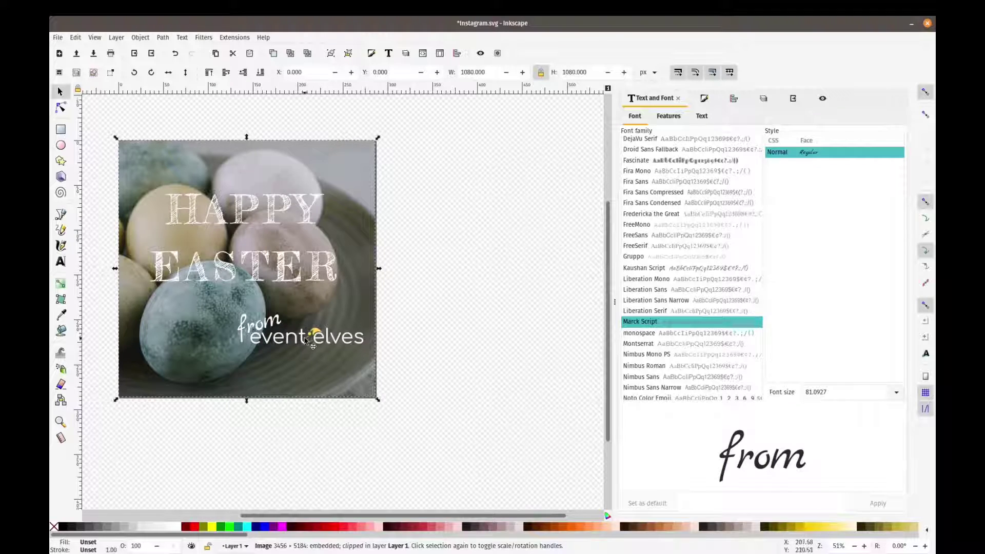
left_click_drag(305, 340, 305, 344)
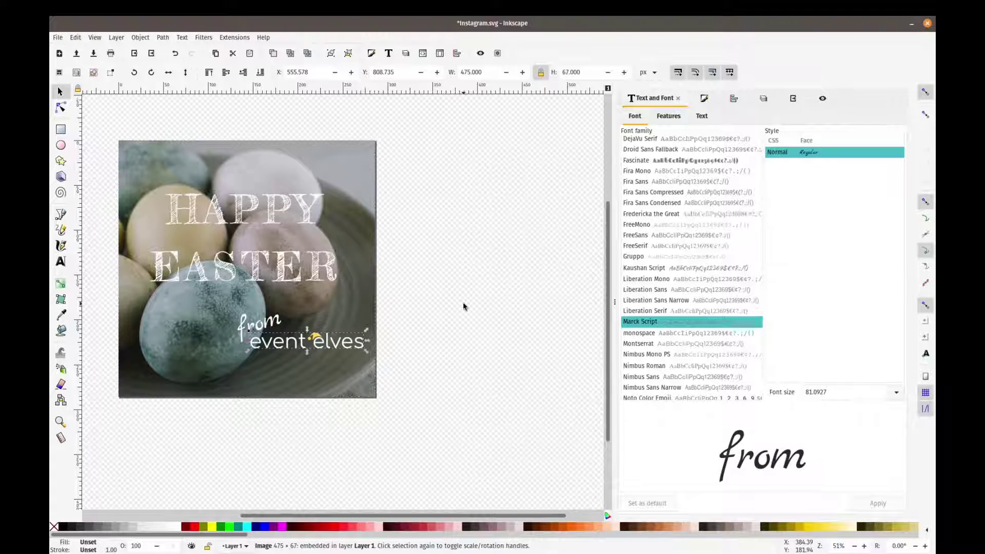
key("Down")
key("Down")
key("Down")
key("Down")
key("Down")
key("Down")
key("Down")
key("Down")
key("Down")
key("Down")
key("Down")
key("Down")
key("Down")
key("Down")
key("Down")
key("Down")
key("Down")
key("Down")
key("Down")
key("Down")
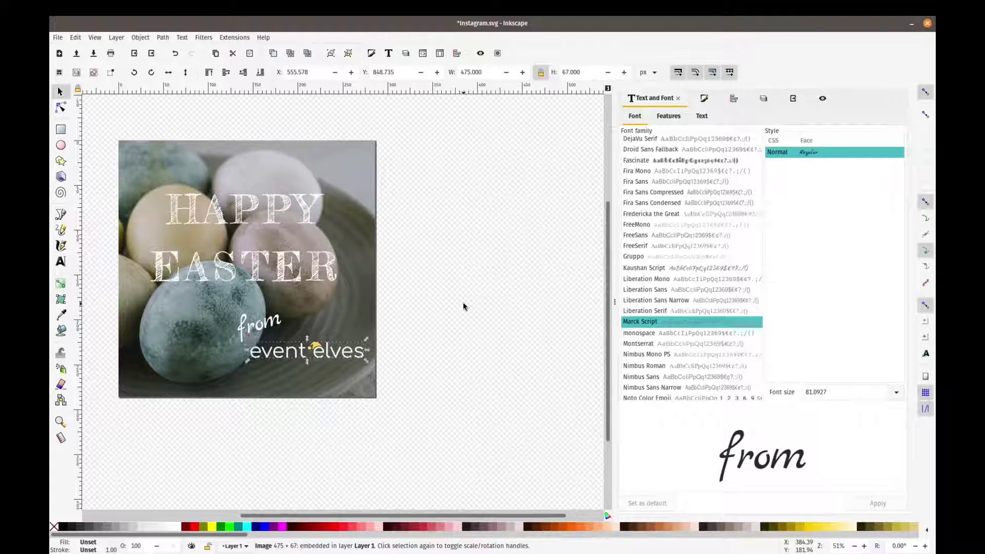
key("shift+Up")
left_click(463, 306)
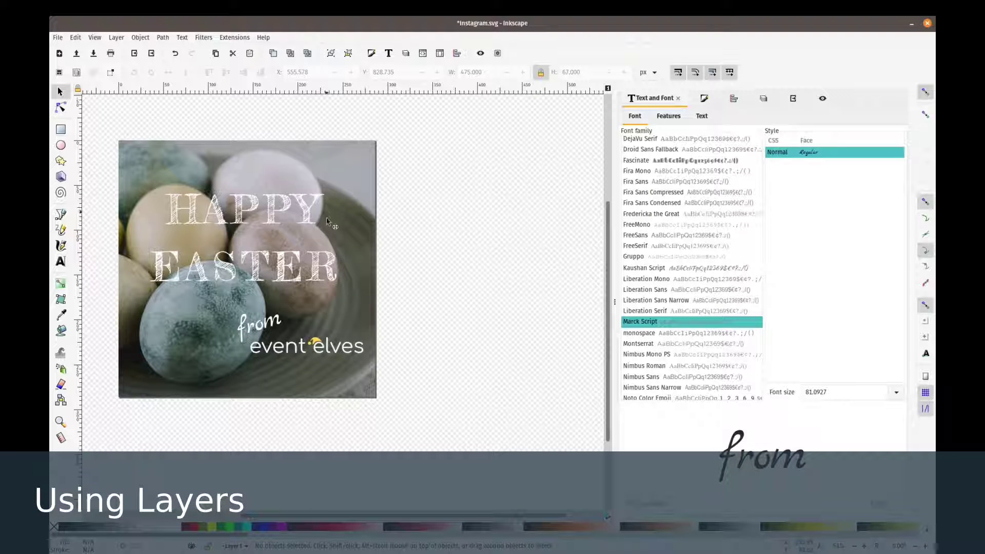
left_click(296, 352)
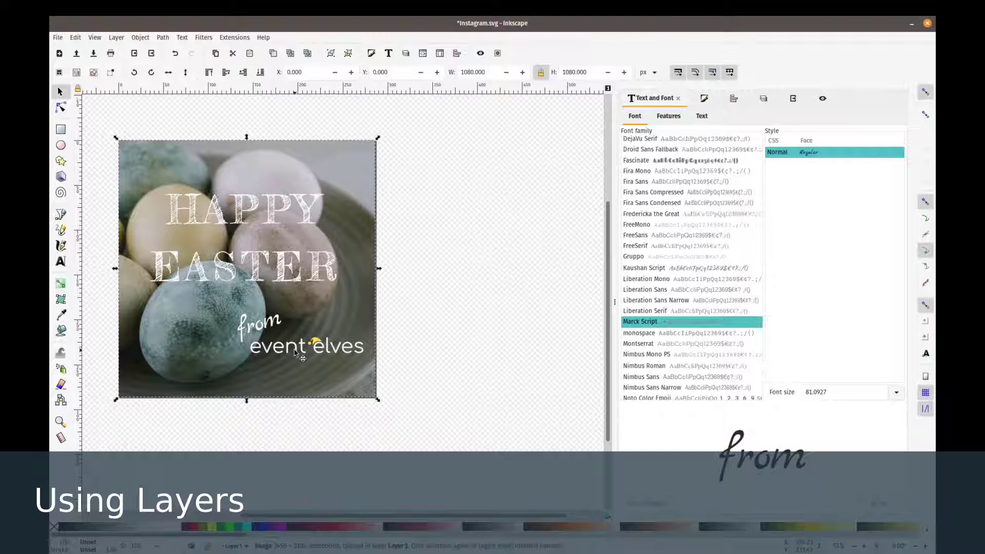
left_click(269, 323)
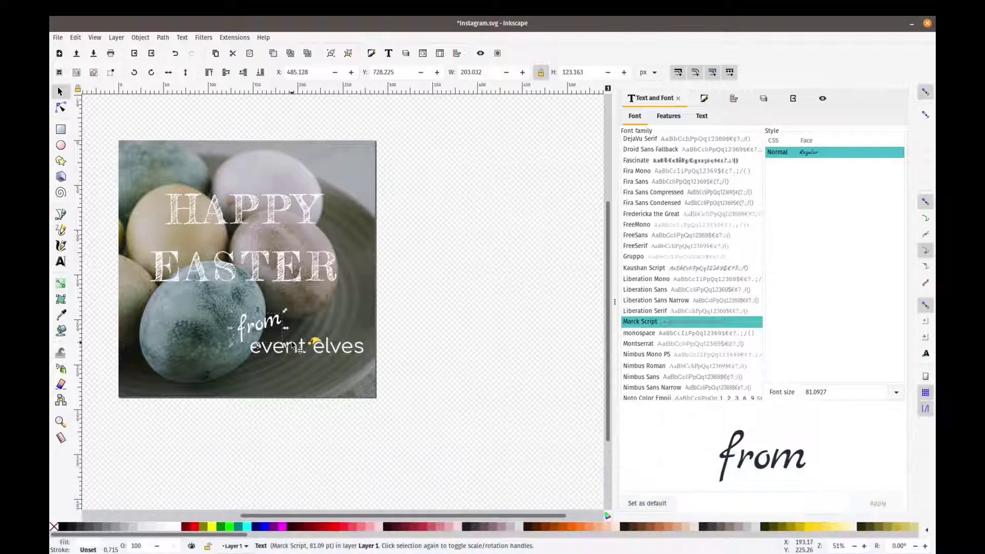
left_click(296, 351)
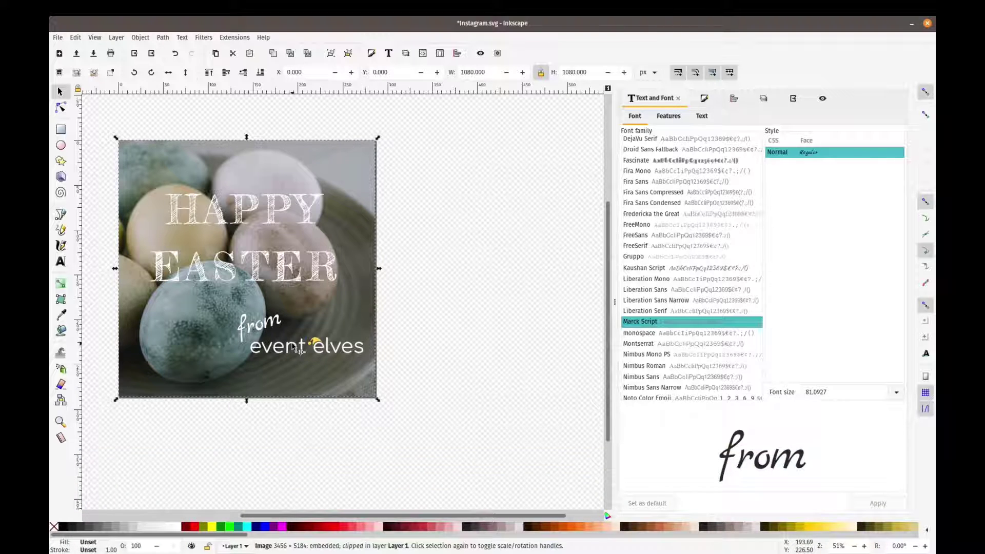
left_click(491, 255)
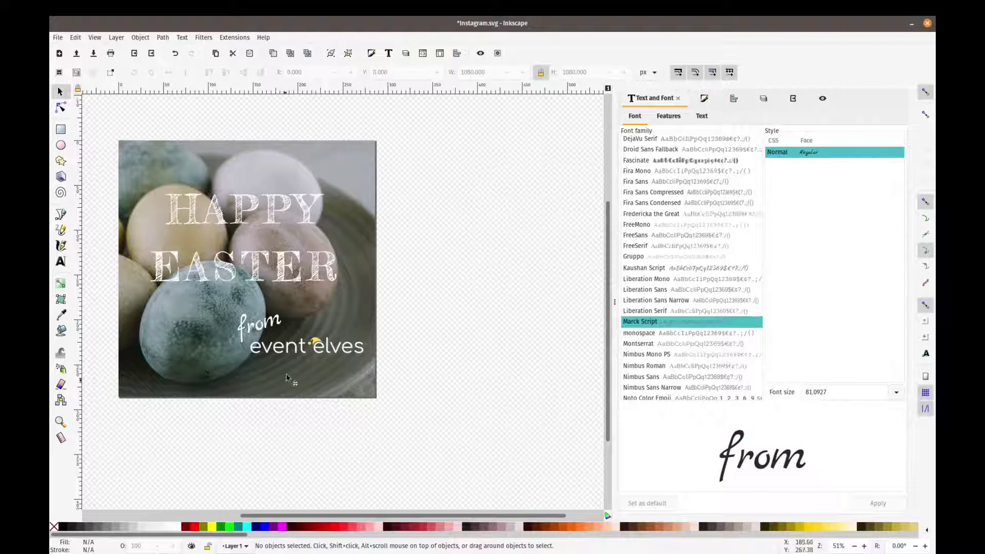
key("ctrl+z")
Show the document's layers and add a layer named Background below the current one.
left_click(117, 37)
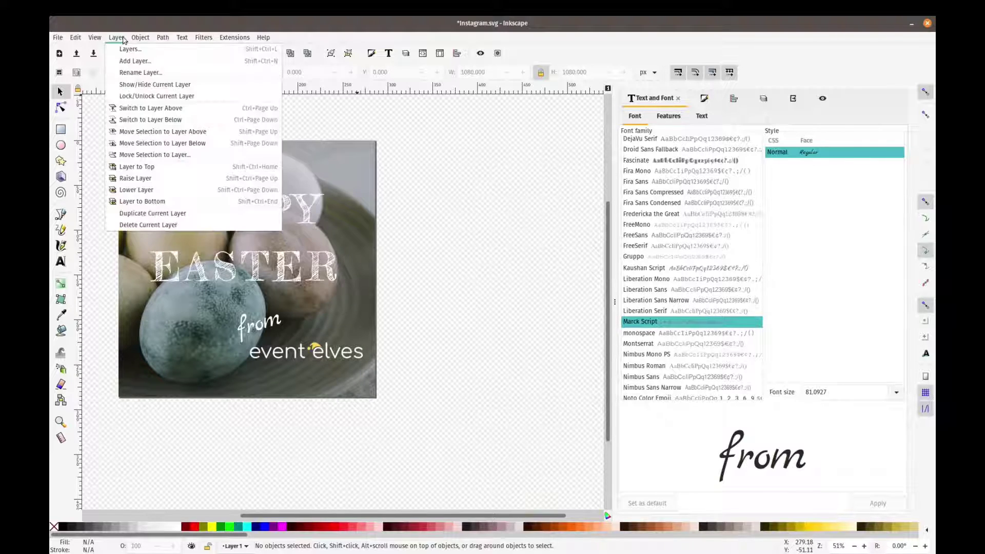
left_click(130, 49)
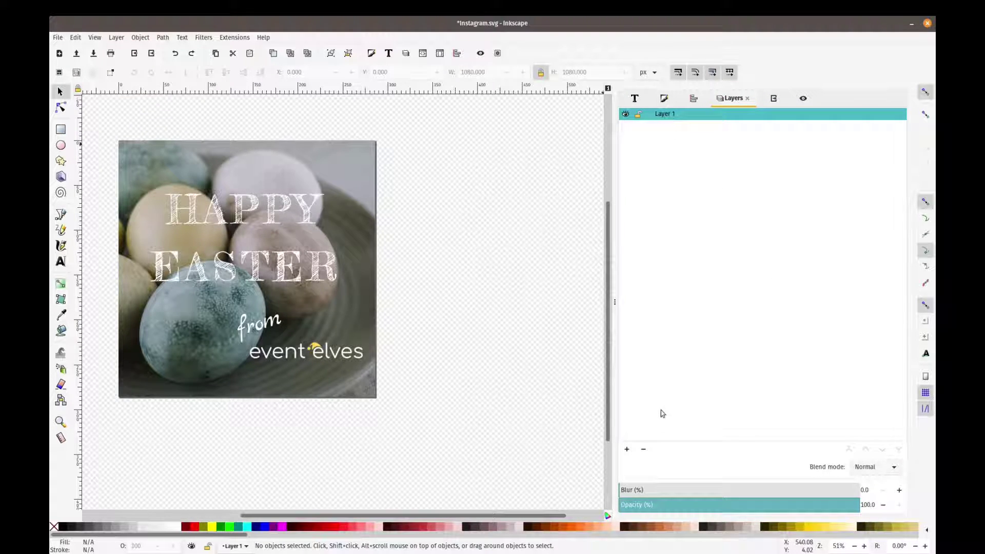
left_click(626, 449)
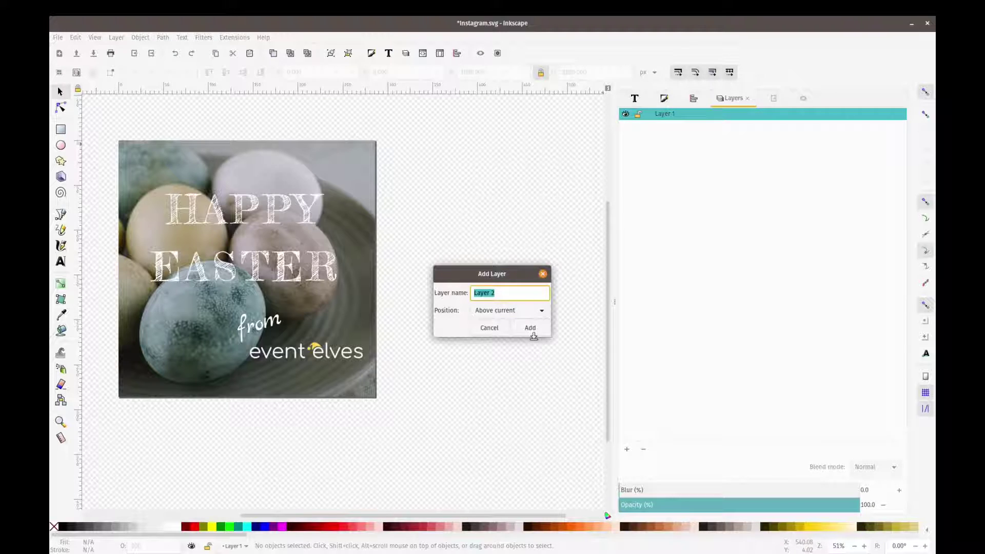
type("Background")
left_click(515, 307)
left_click(509, 325)
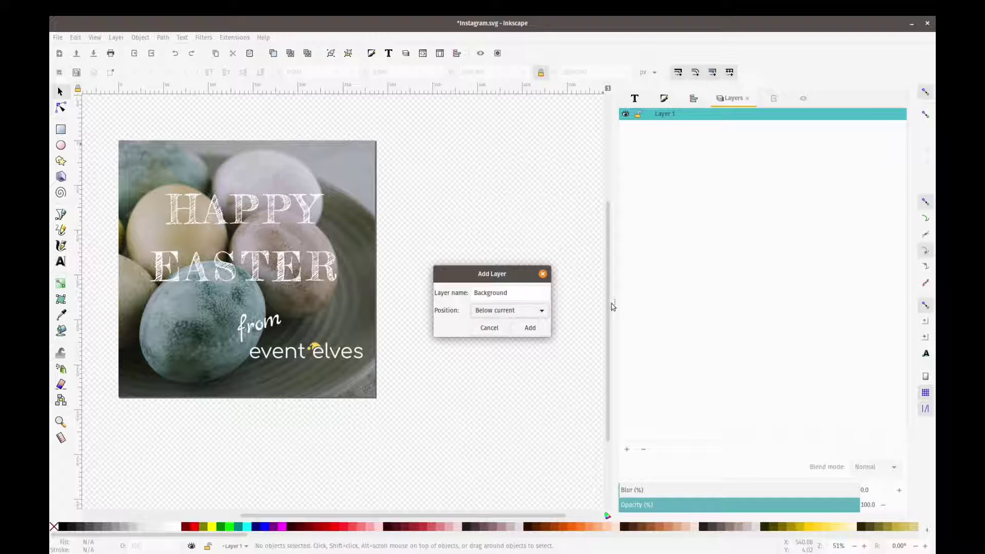
left_click(541, 328)
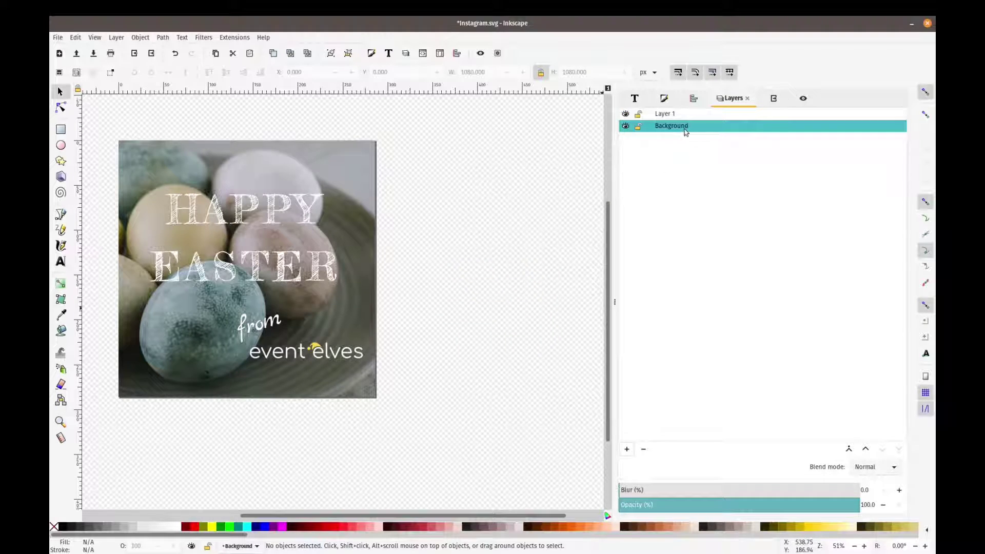
Move the clipped egg photo from Layer 1 to the Background layer.
left_click(362, 165)
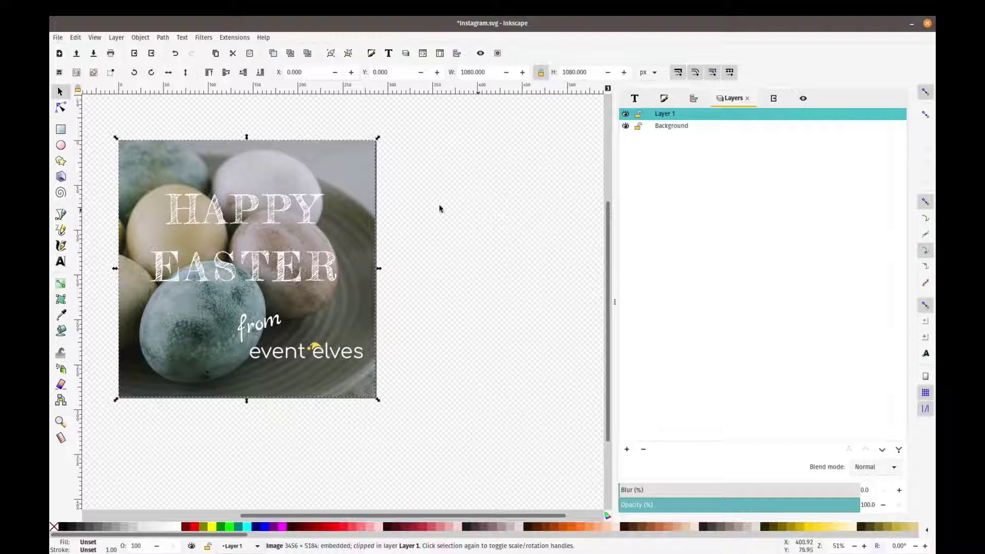
right_click(341, 168)
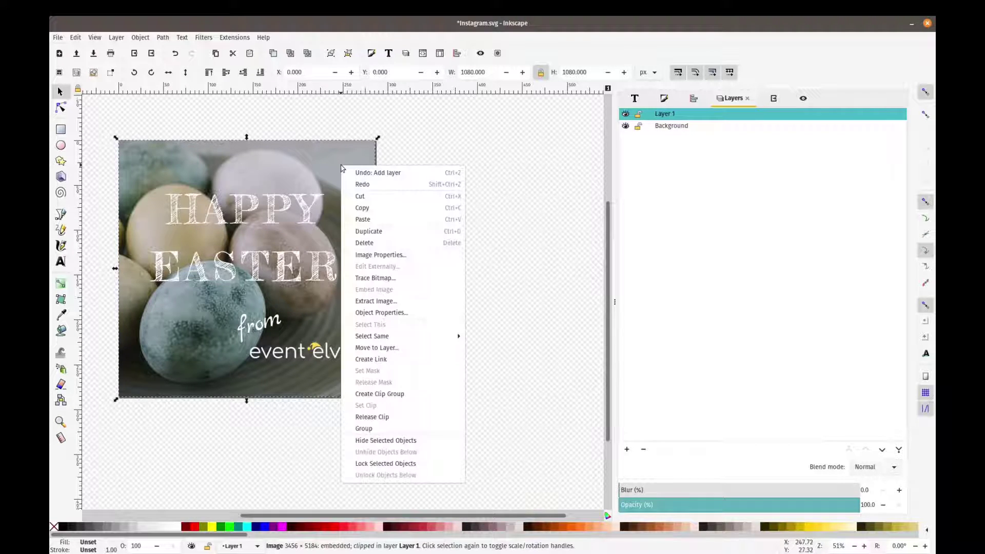
left_click(396, 349)
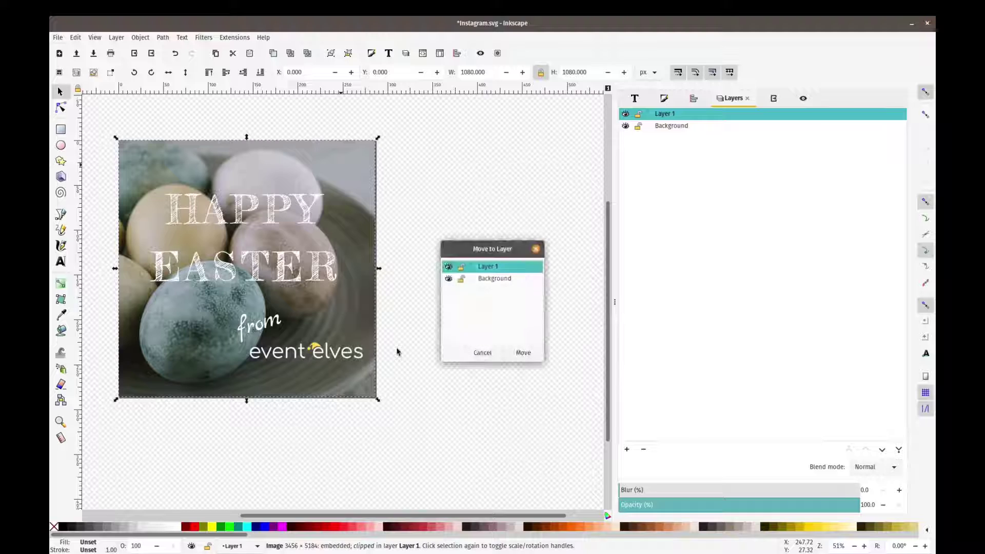
left_click(482, 280)
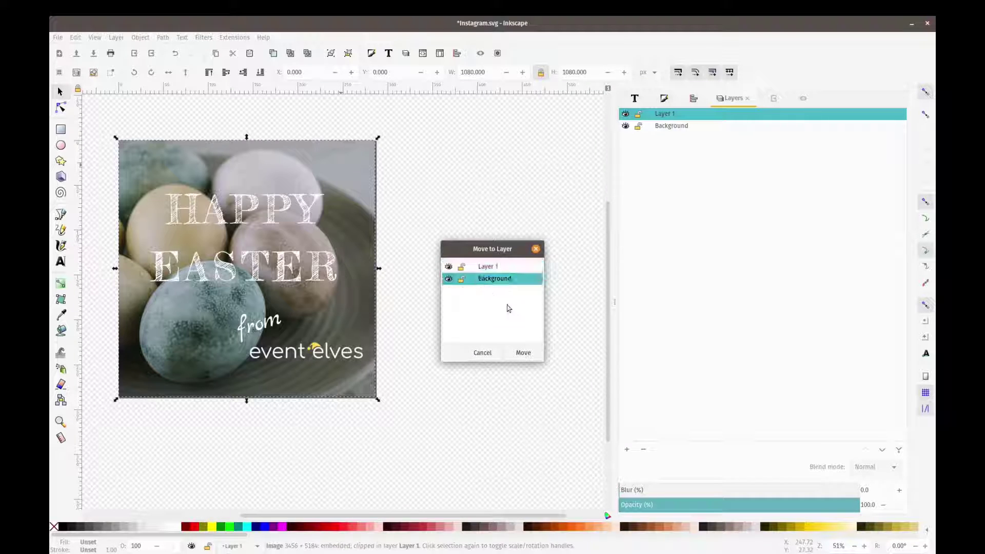
left_click(522, 352)
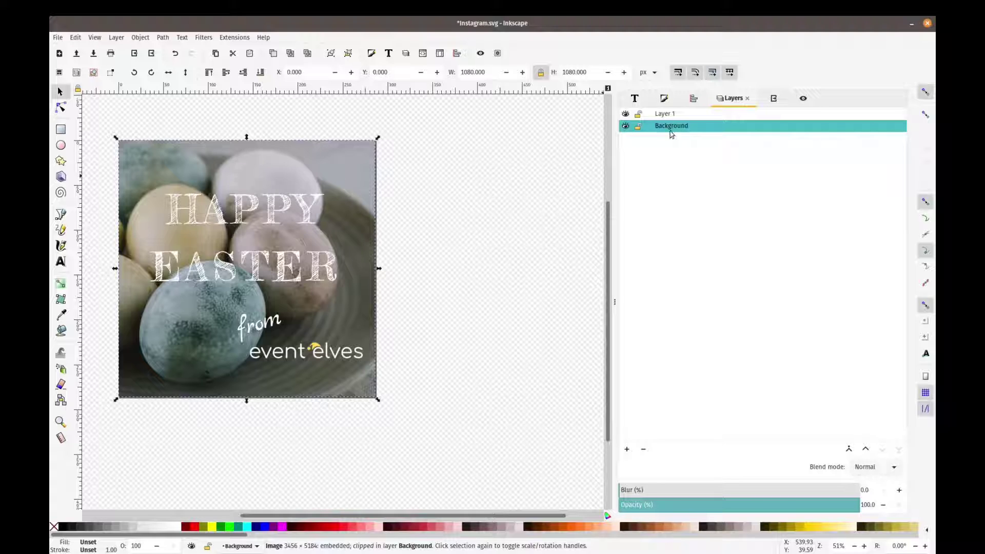
Try out the Background layer's lock and visibility, leaving the layer visible and locked.
left_click(639, 127)
left_click(639, 128)
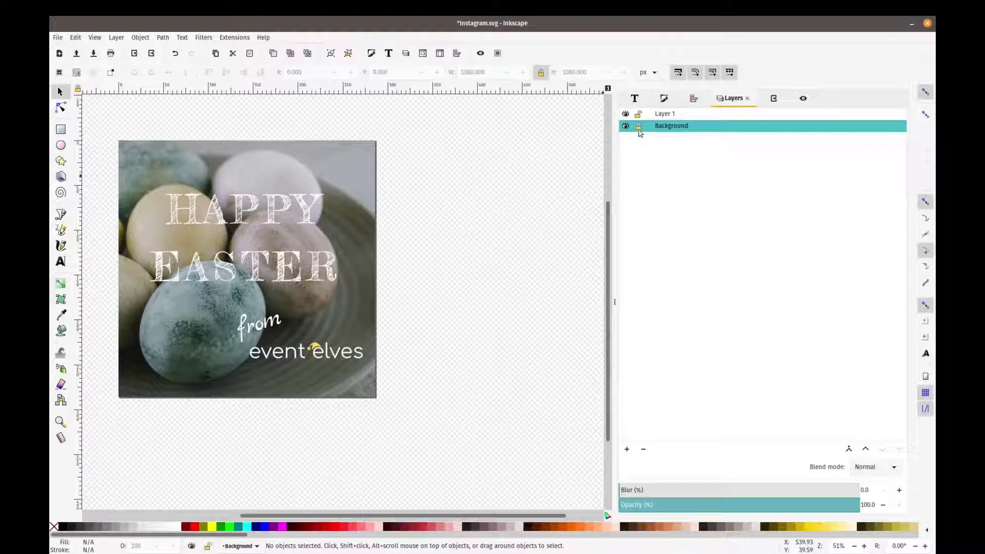
left_click(625, 127)
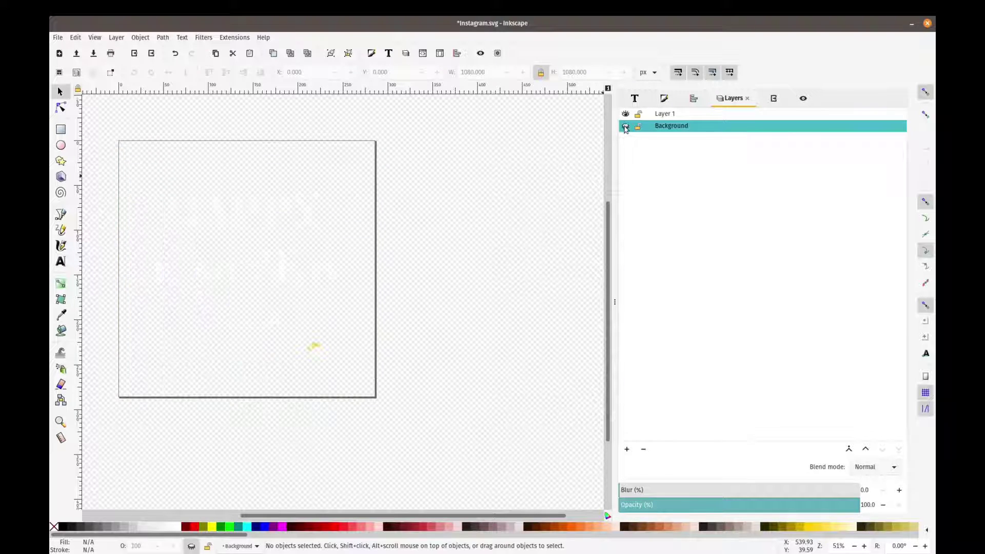
left_click(625, 127)
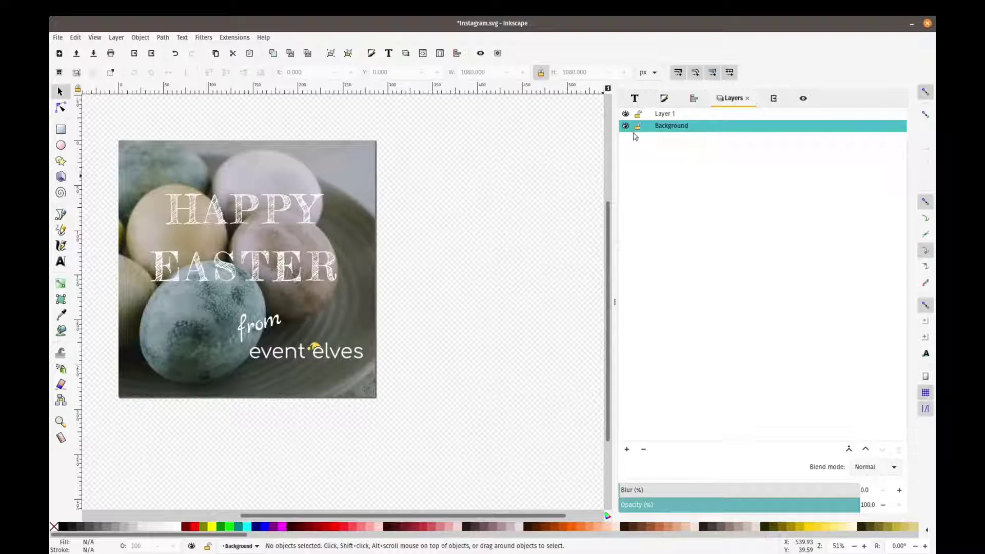
left_click(639, 127)
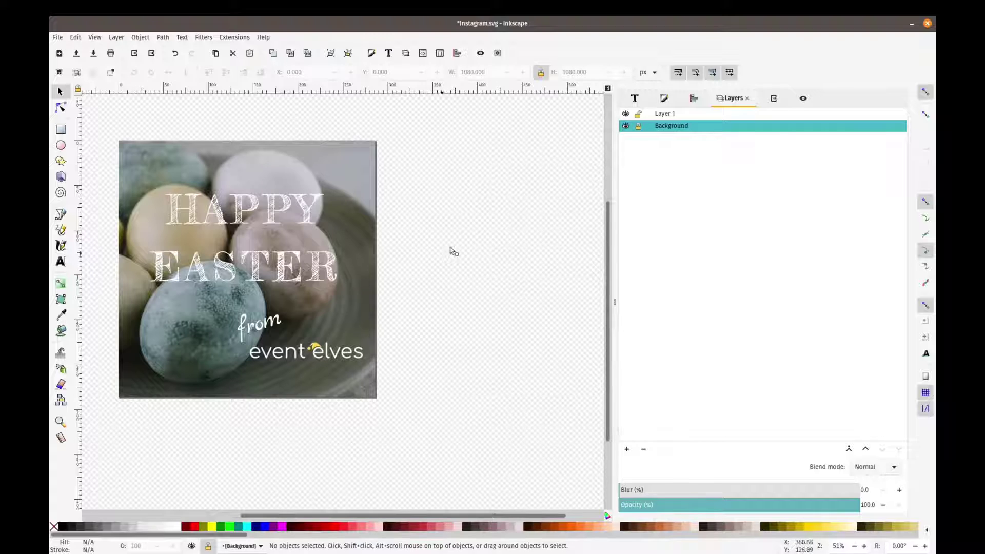
Test area selection of the texts and logo over the locked background photo, and leave everything deselected.
left_click_drag(439, 255, 473, 231)
left_click_drag(131, 145, 452, 304)
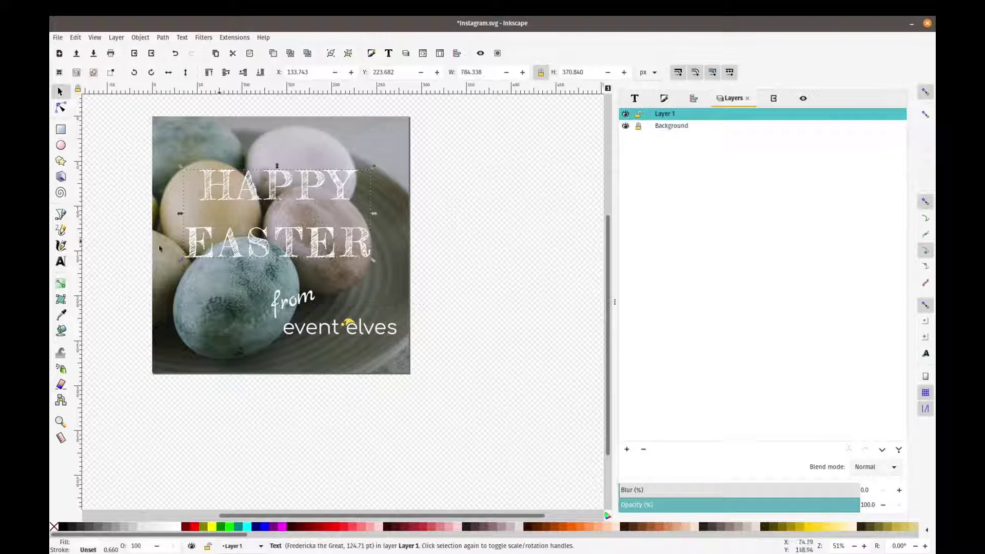
left_click_drag(102, 160, 445, 467)
left_click_drag(374, 400, 467, 449)
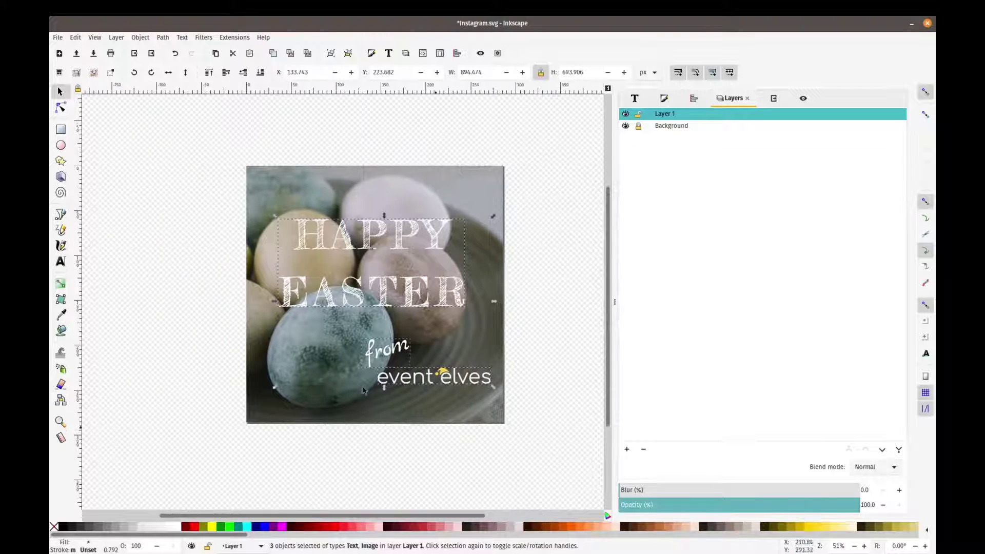
left_click(227, 249)
left_click_drag(204, 202, 564, 473)
left_click(394, 195)
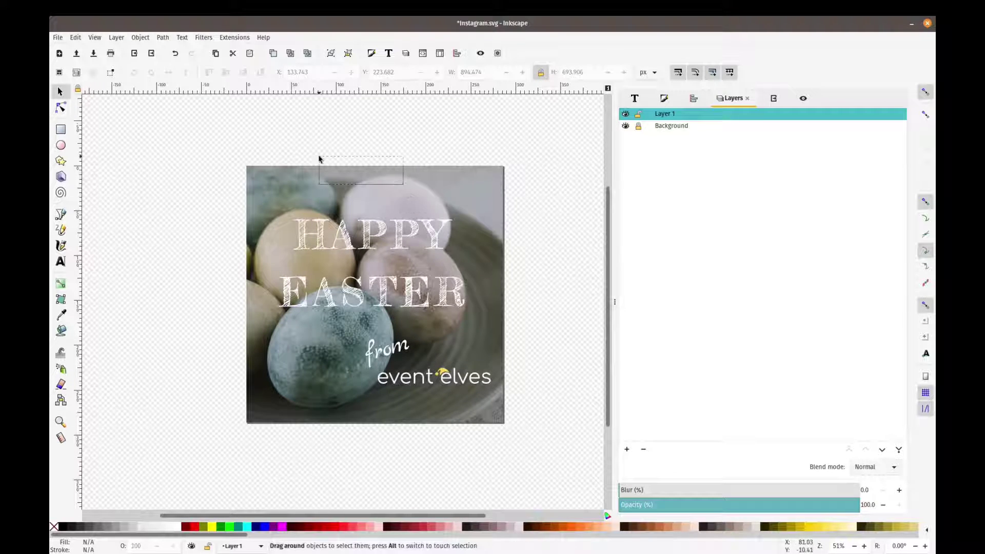
left_click_drag(333, 168, 314, 170)
left_click_drag(532, 236, 491, 227)
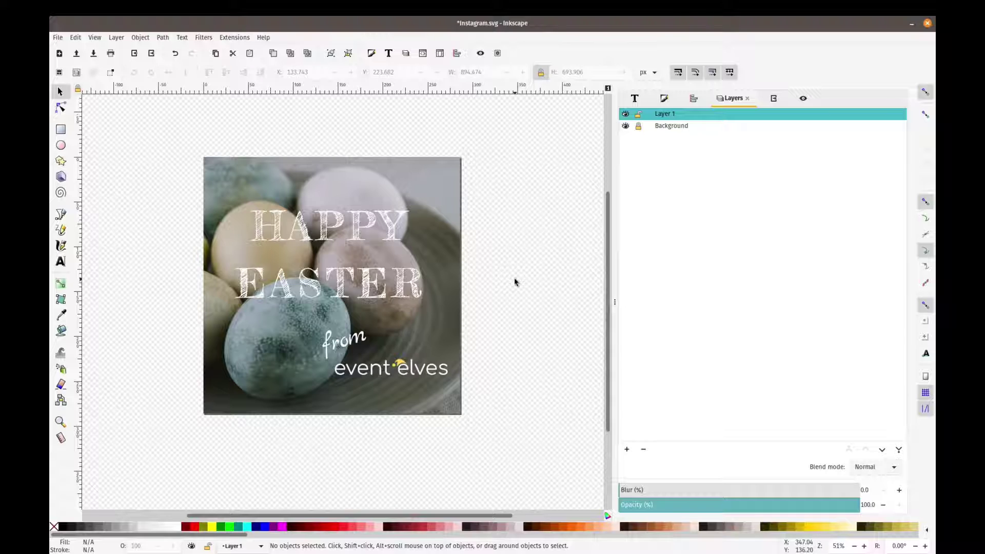
Rename Layer 1 to Text.
right_click(676, 120)
left_click(693, 136)
type("Text")
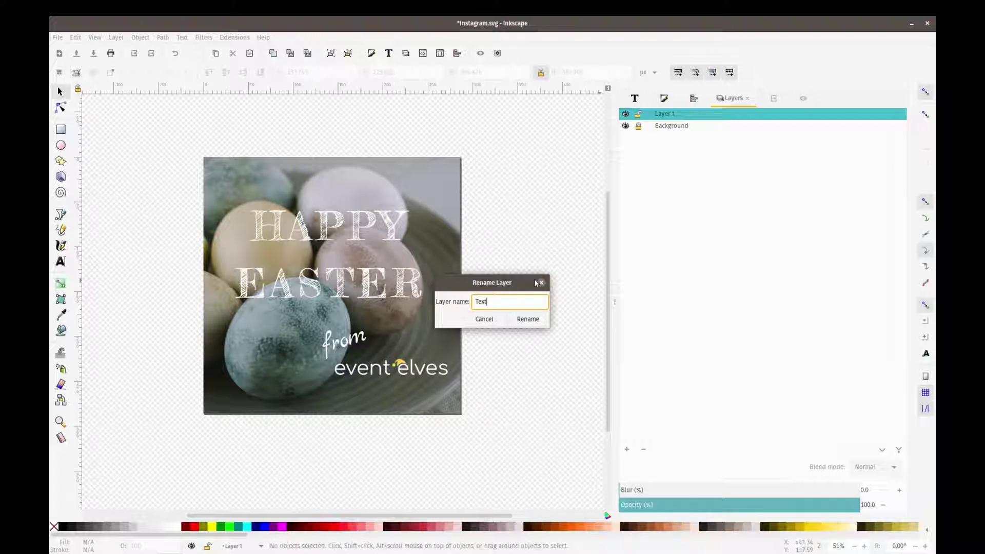
key("Return")
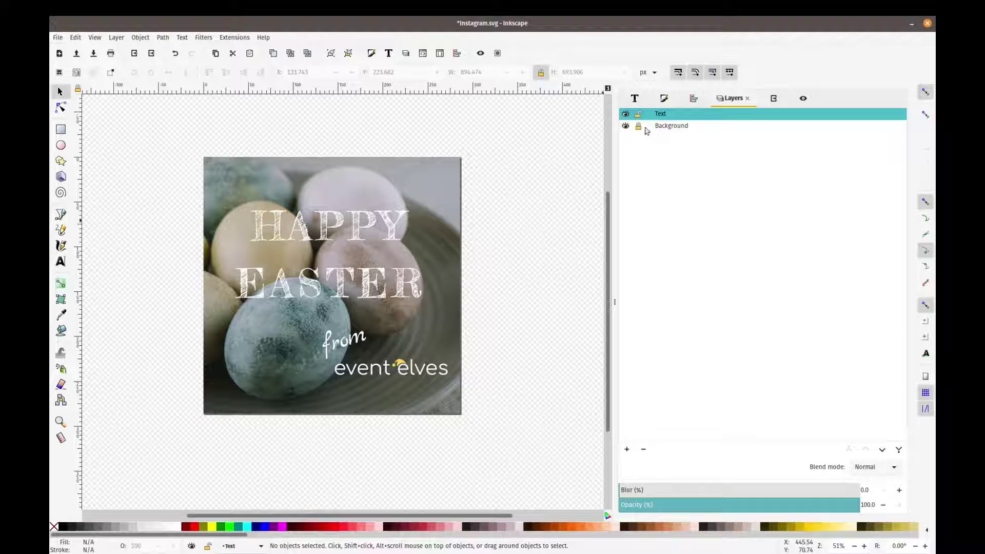
Nudge the event elves logo up 16 px in small increments towards the "from" text.
left_click(371, 374)
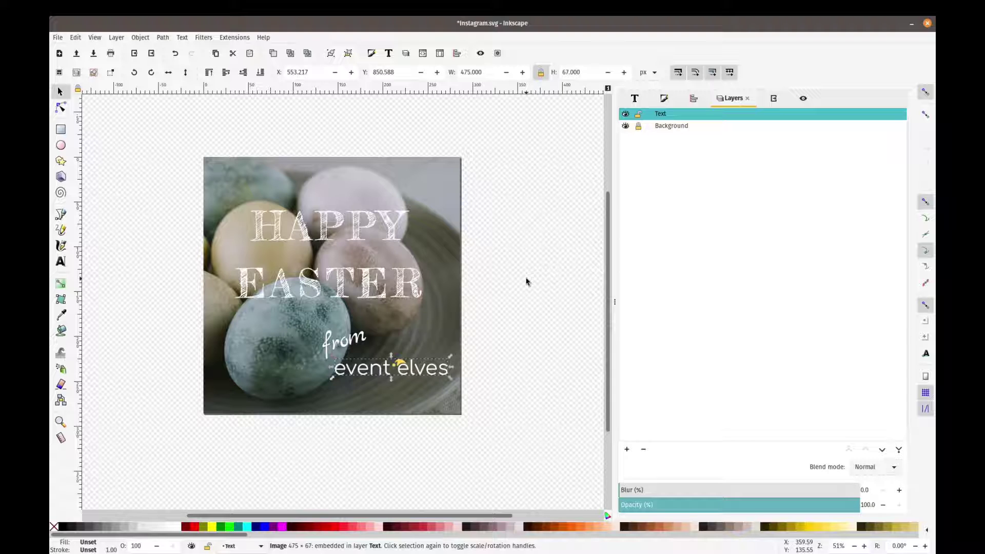
key("Up")
key("Up")
key("Up")
key("Up")
key("Up")
key("Up")
key("Up")
key("Up")
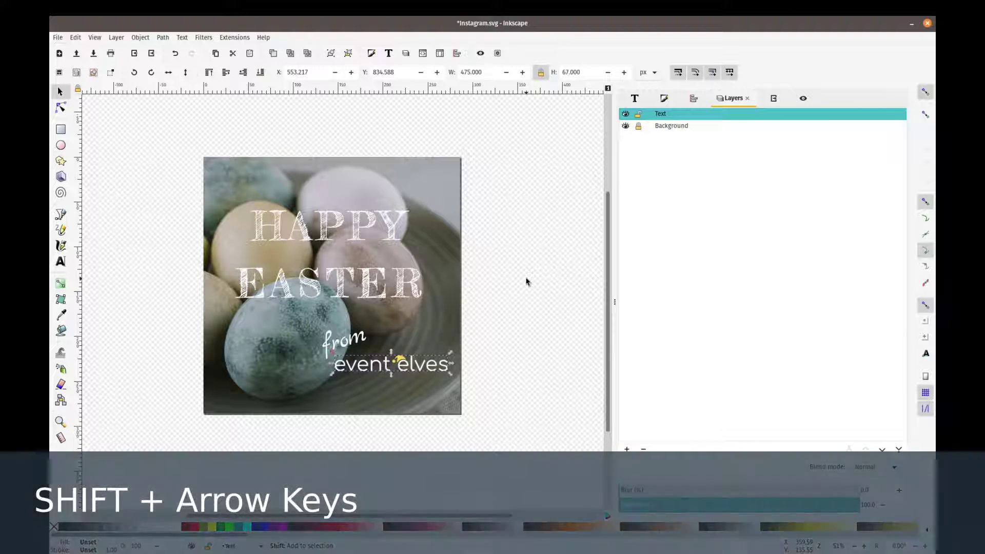
Shift the event elves logo down 60 px in large increments, to a Y position of about 894.6 px.
key("shift+Down")
key("shift+Down")
key("shift+Down")
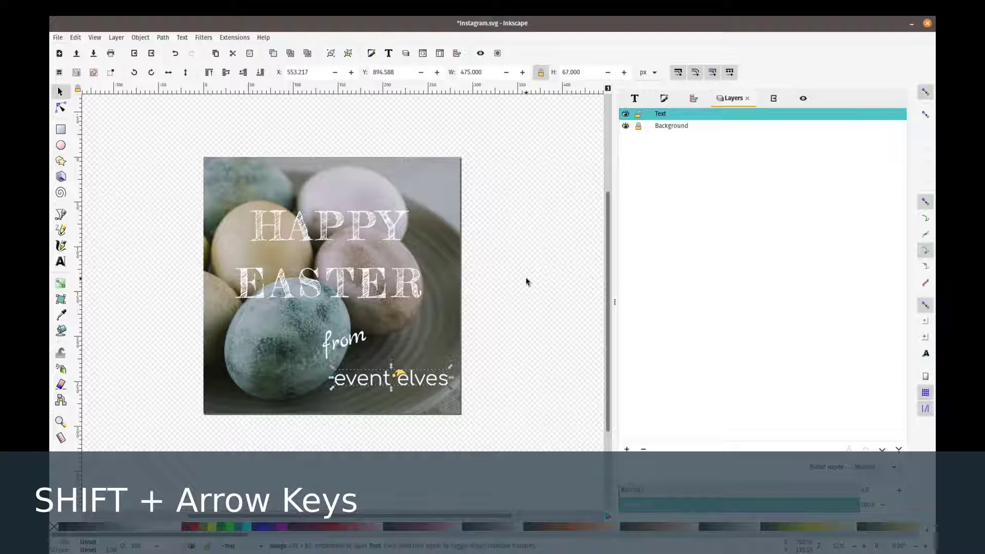
Shift the event elves logo up 60 px in large increments, to a Y position of about 834.6 px.
key("shift+Up")
key("shift+Up")
key("shift+Up")
key("shift+Left")
key("shift+Right")
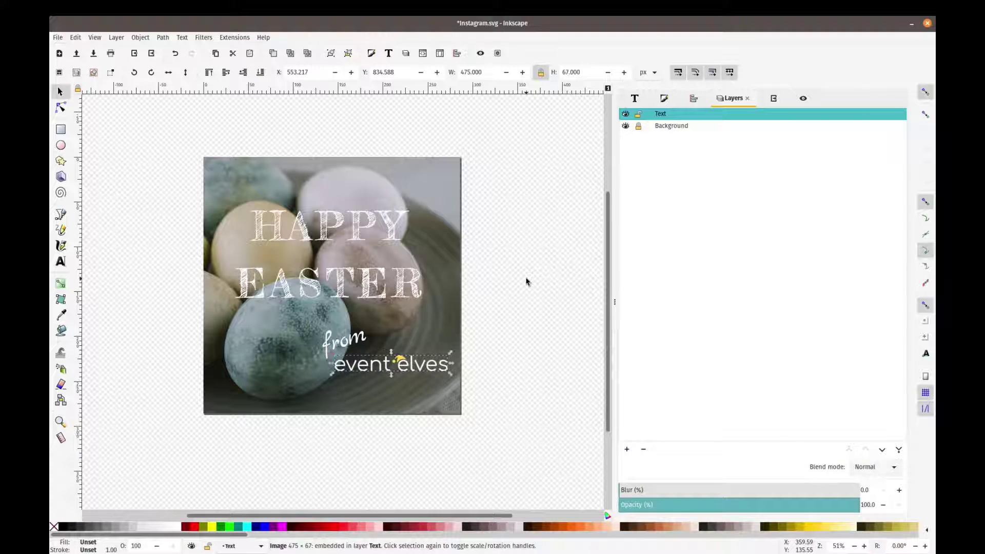
Nudge the event elves logo up and slightly to the right in fine increments, to a Y position of about 819 px.
key("alt+Up")
key("alt+Up")
key("alt+Up")
key("alt+Up")
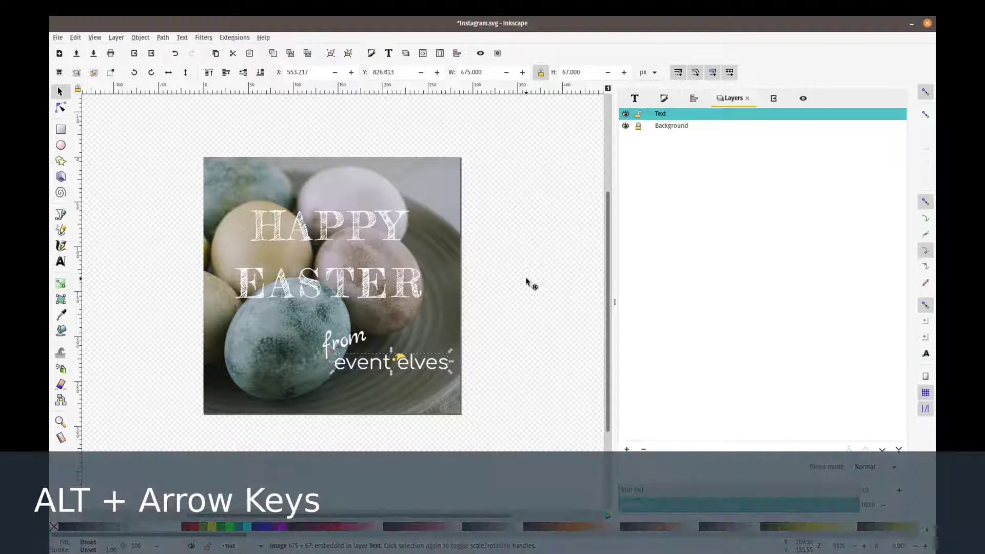
key("alt+Right")
key("alt+Right")
key("alt+Right")
key("alt+Up")
key("alt+Up")
key("alt+Up")
key("alt+Up")
Nudge the event elves logo left in fine increments to about X 533.8, Y 819.0 px, and leave nothing selected.
key("alt+Left")
key("alt+Left")
key("alt+Left")
key("alt+Left")
key("alt+Left")
key("alt+Left")
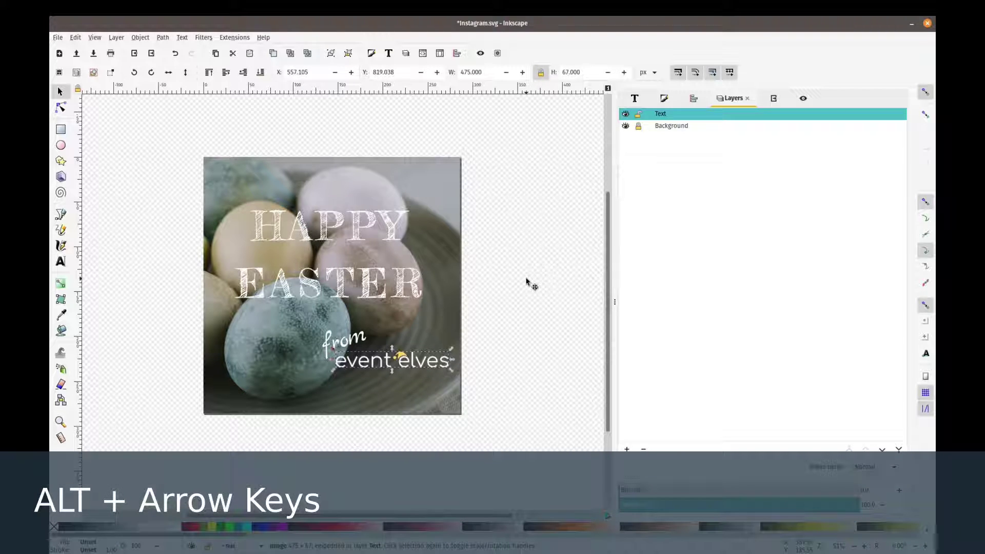
key("alt+Left")
key("alt+Left")
key("alt+Left")
key("alt+Left")
key("alt+Left")
key("alt+Left")
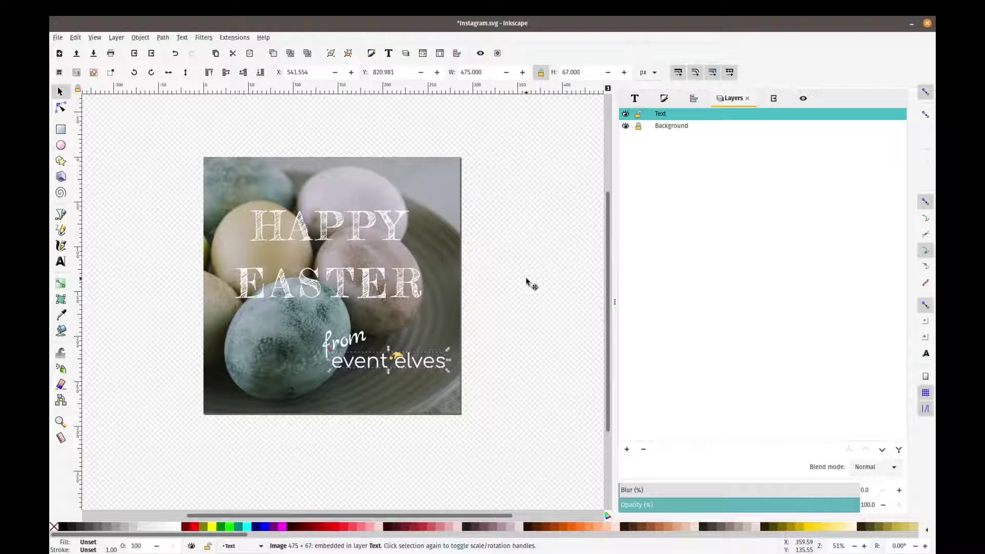
key("alt+Down")
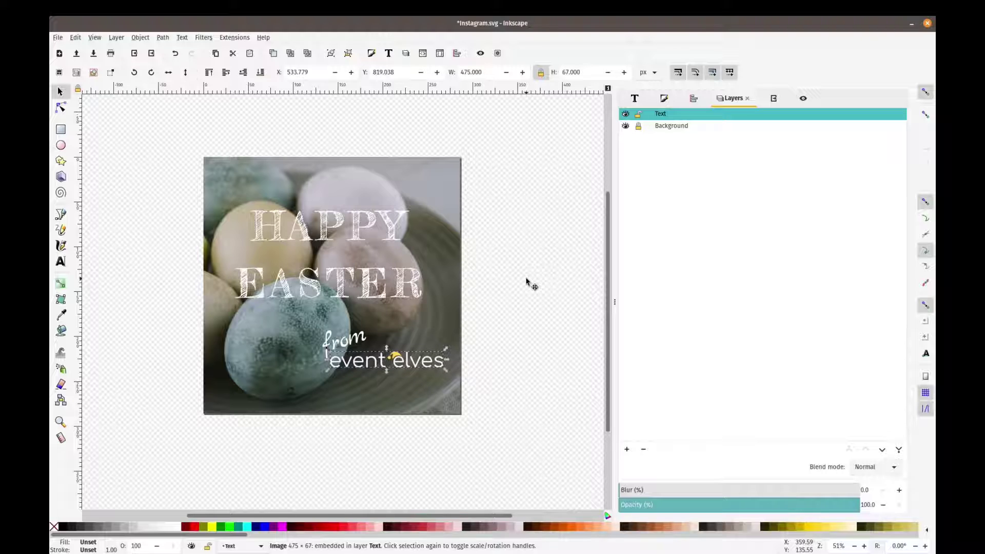
left_click(505, 344)
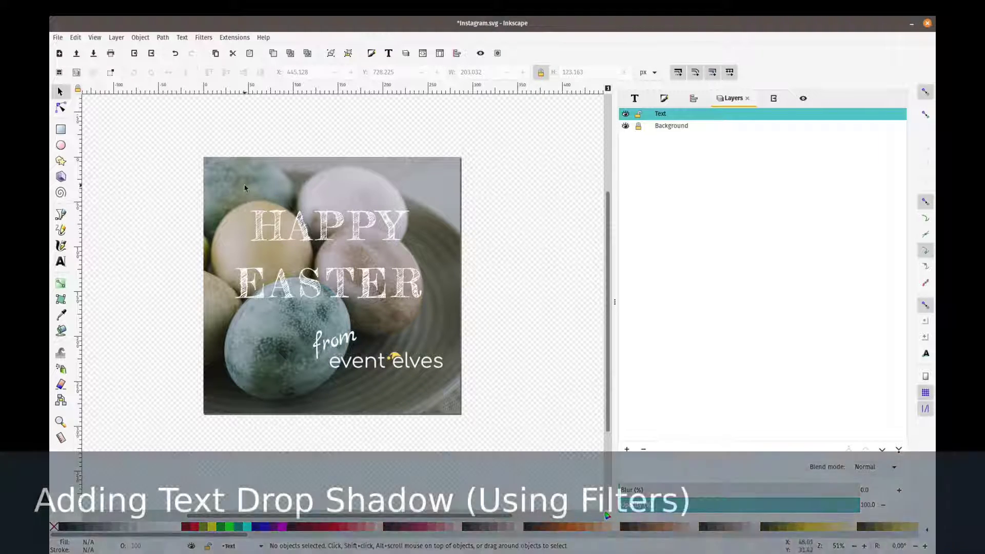
Open the Drop Shadow filter for the HAPPY EASTER text and compare the text with live preview on and off, leaving preview enabled.
left_click(258, 227)
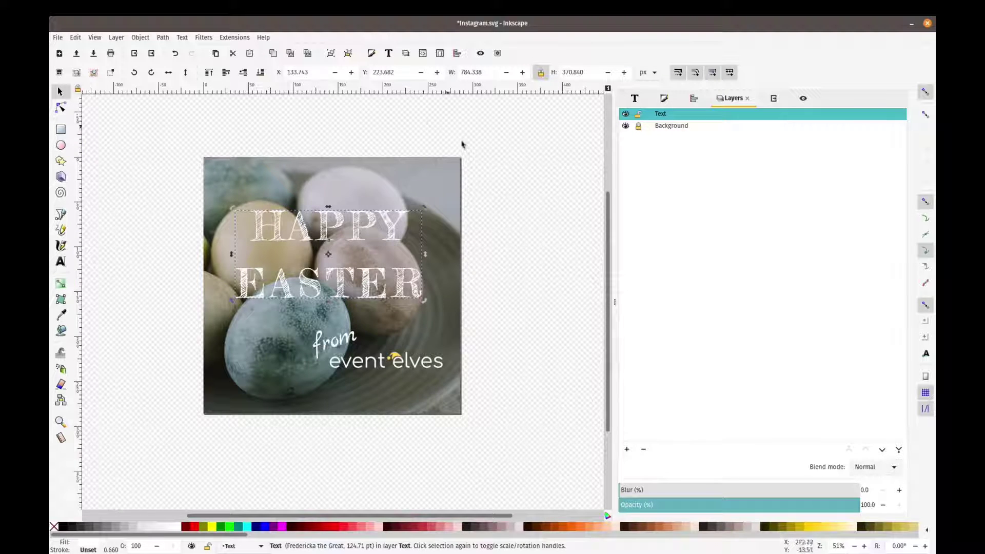
left_click(203, 38)
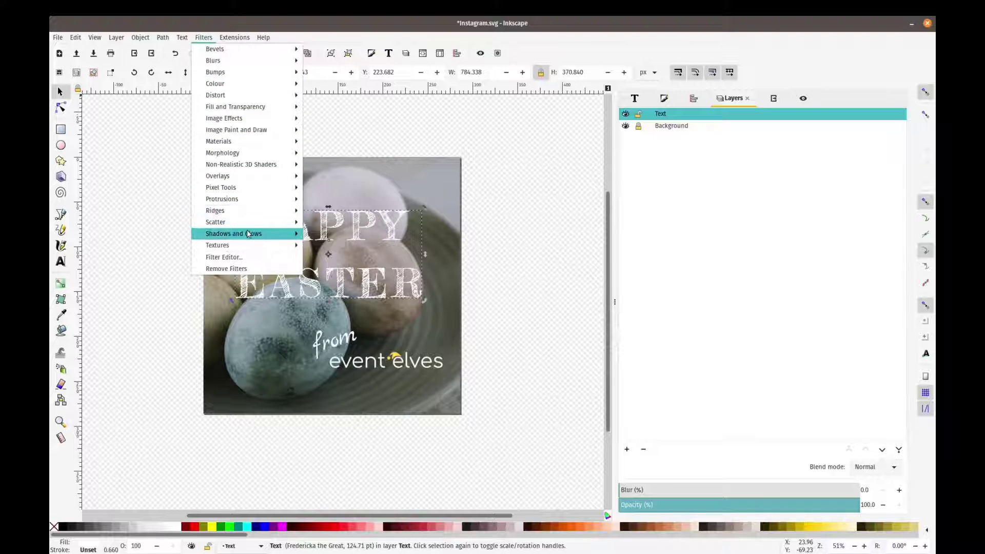
mouse_move(247, 234)
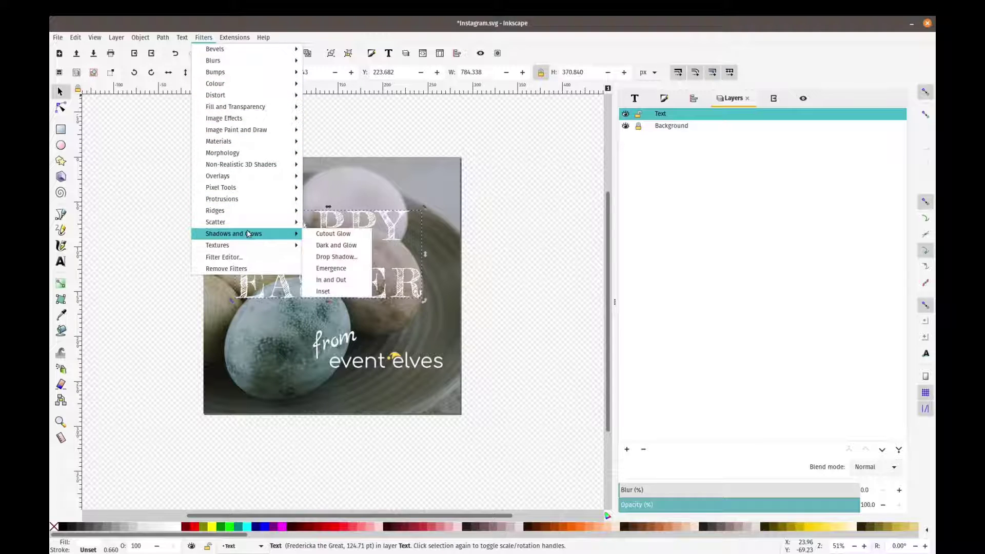
left_click(345, 257)
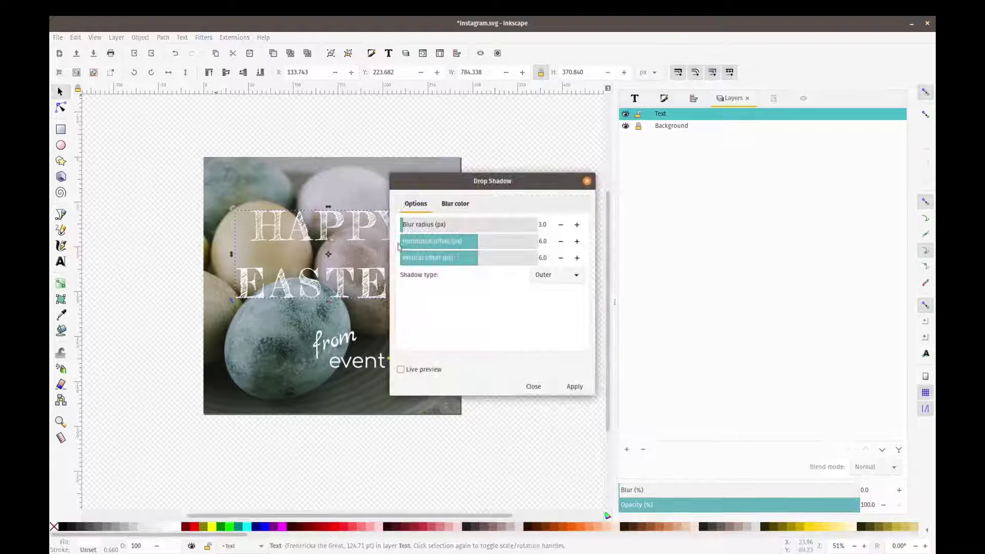
left_click_drag(483, 183, 580, 163)
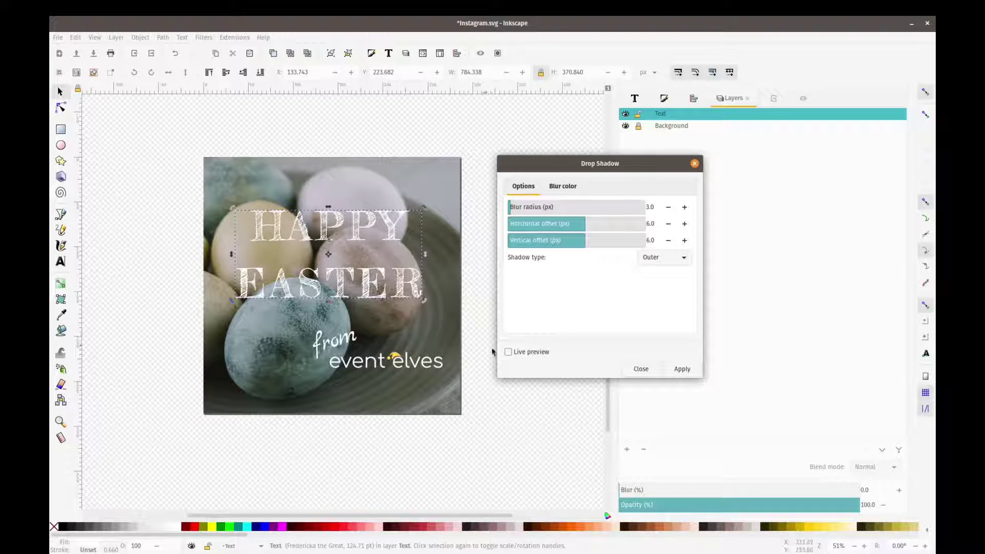
left_click(508, 352)
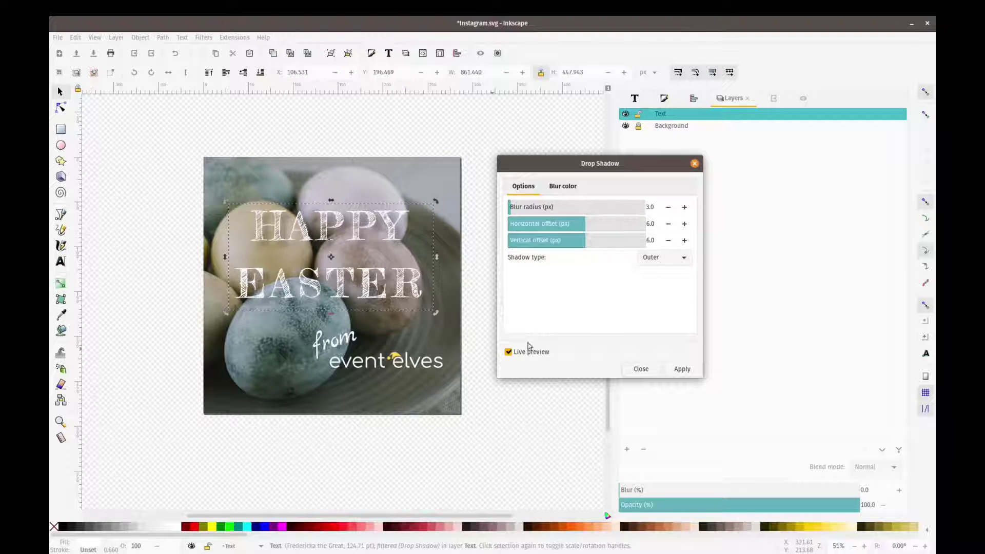
left_click(508, 352)
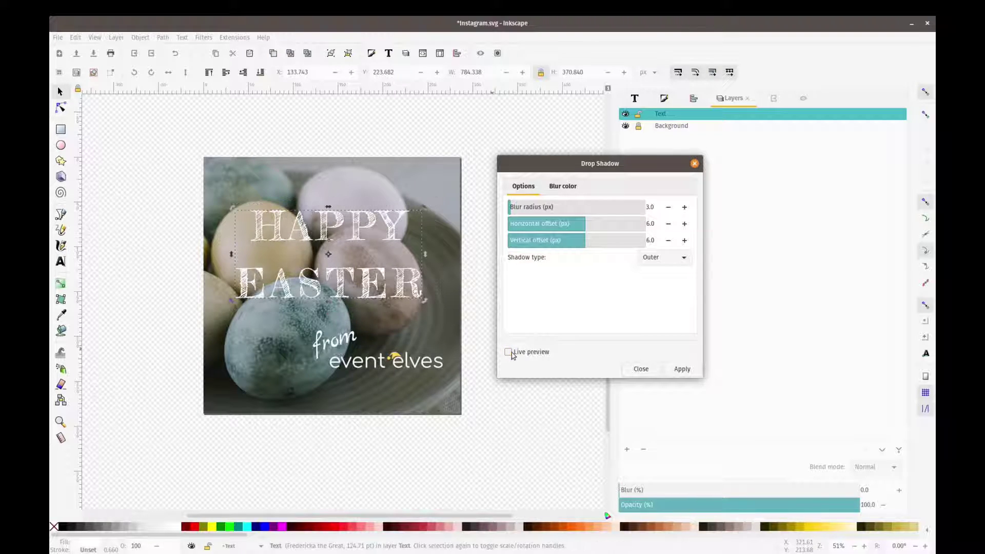
left_click(508, 352)
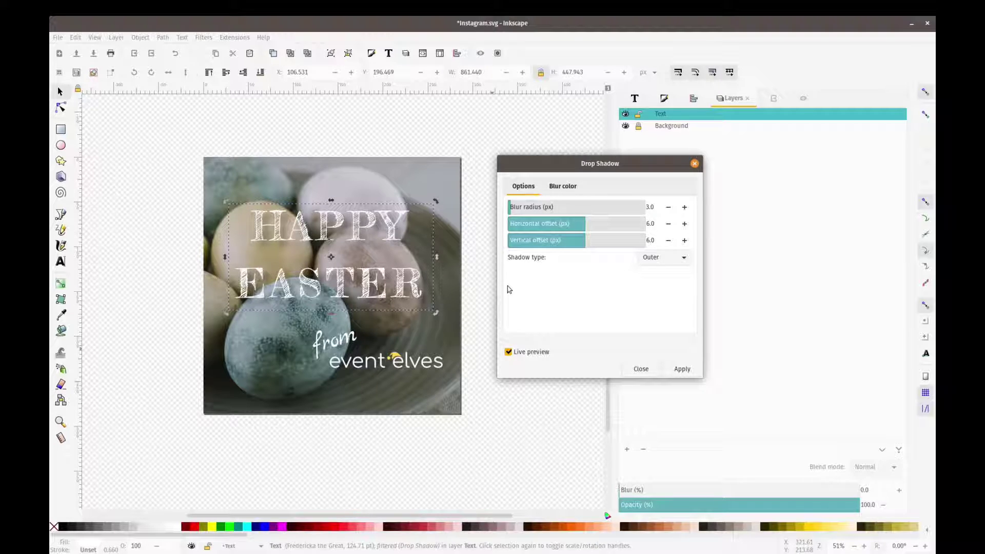
Apply the outer drop shadow with 3 px blur radius and 6 px horizontal and vertical offsets, and deselect the text.
left_click(678, 369)
left_click(508, 352)
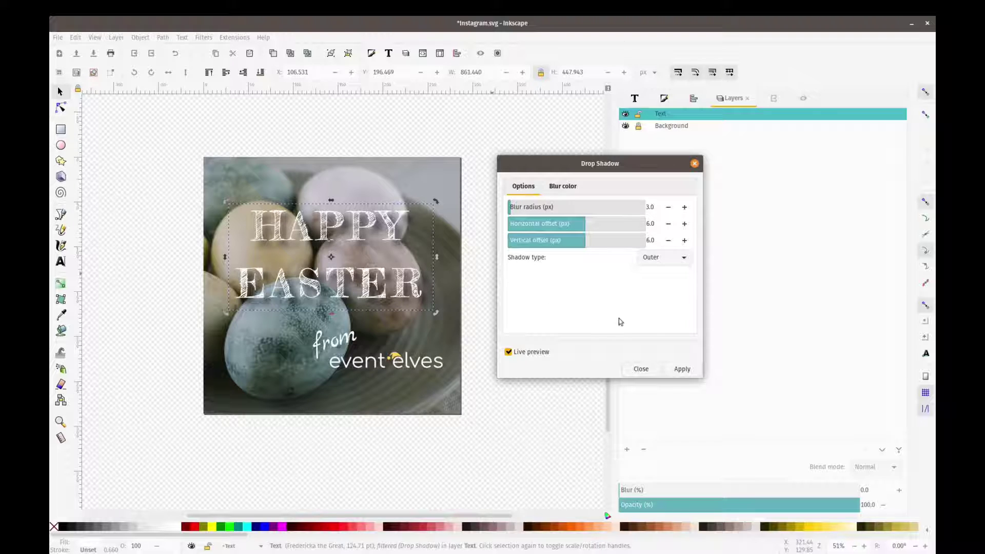
left_click(682, 370)
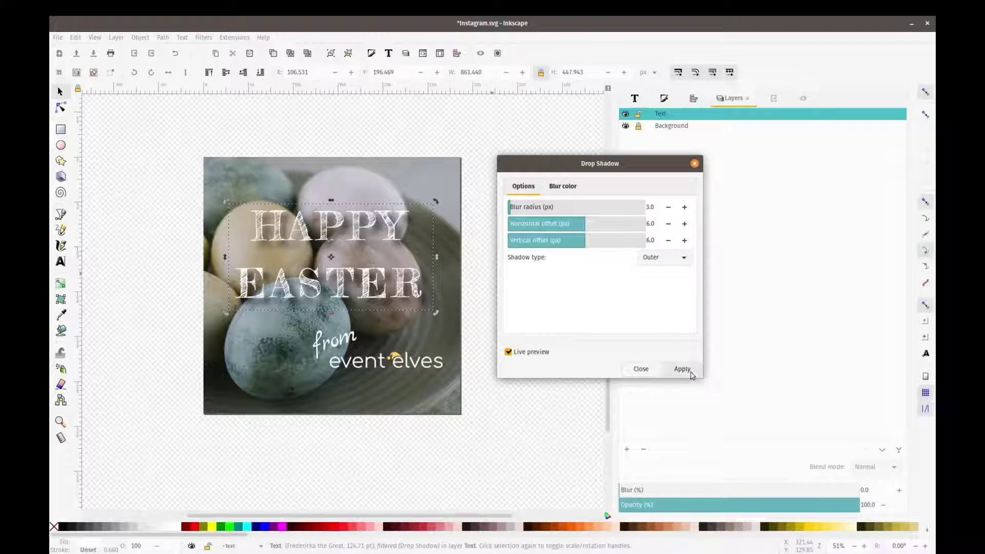
left_click(694, 165)
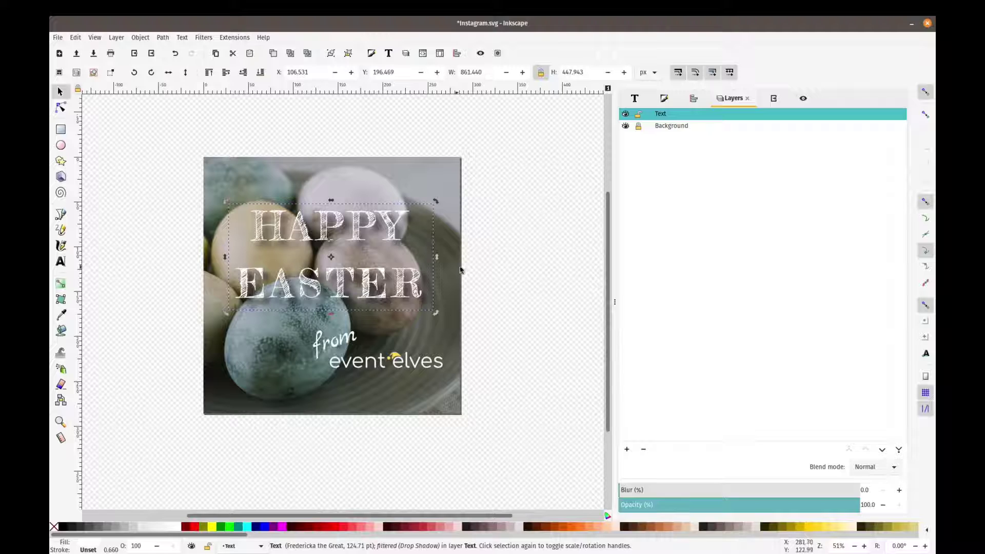
left_click(267, 193)
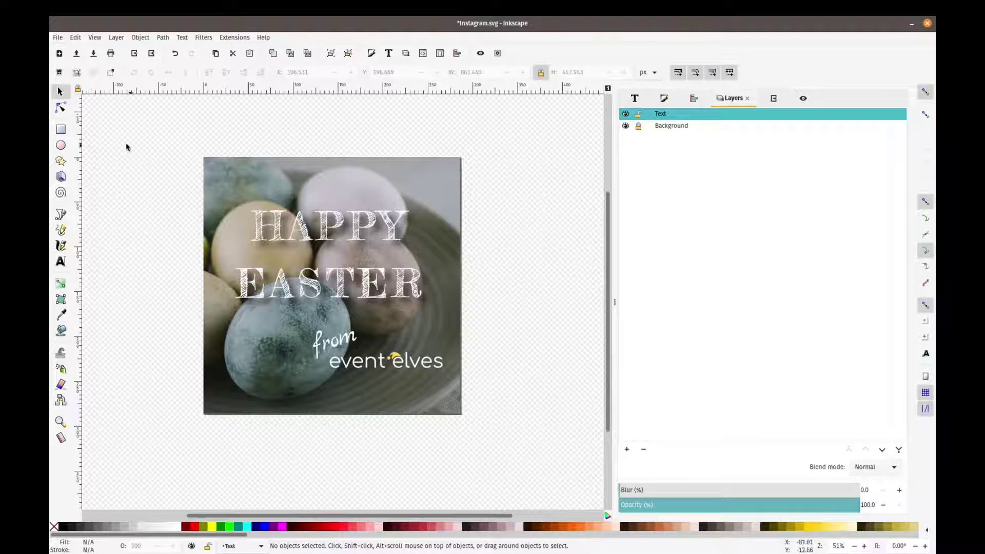
Draw a pale translucent rectangle about 925 × 829 px over the texts and select it as an object.
left_click(61, 129)
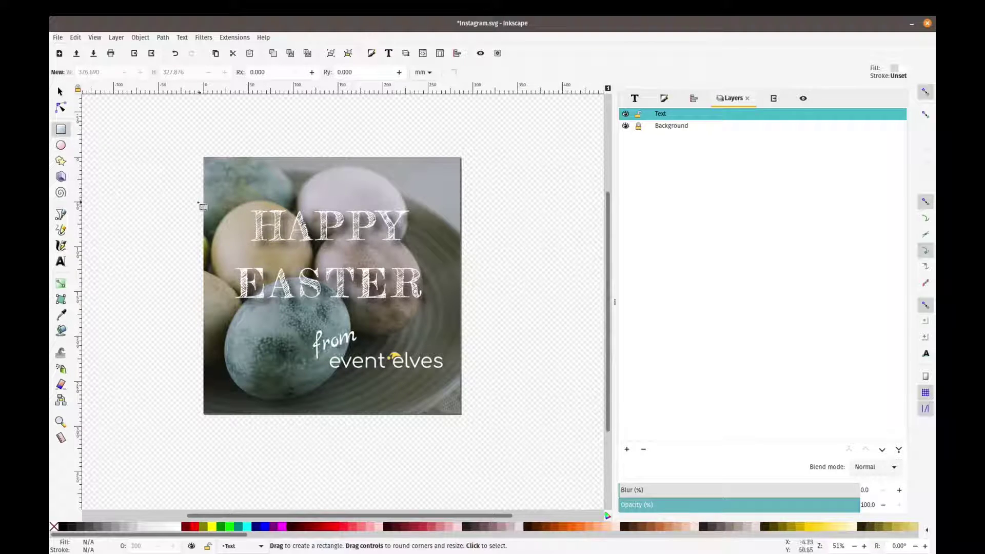
left_click_drag(157, 178, 378, 376)
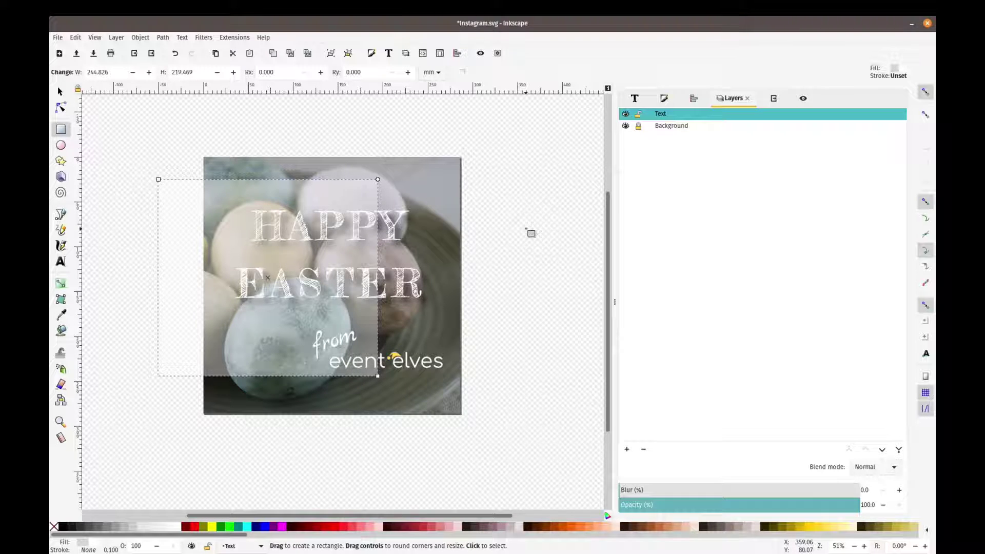
left_click(61, 94)
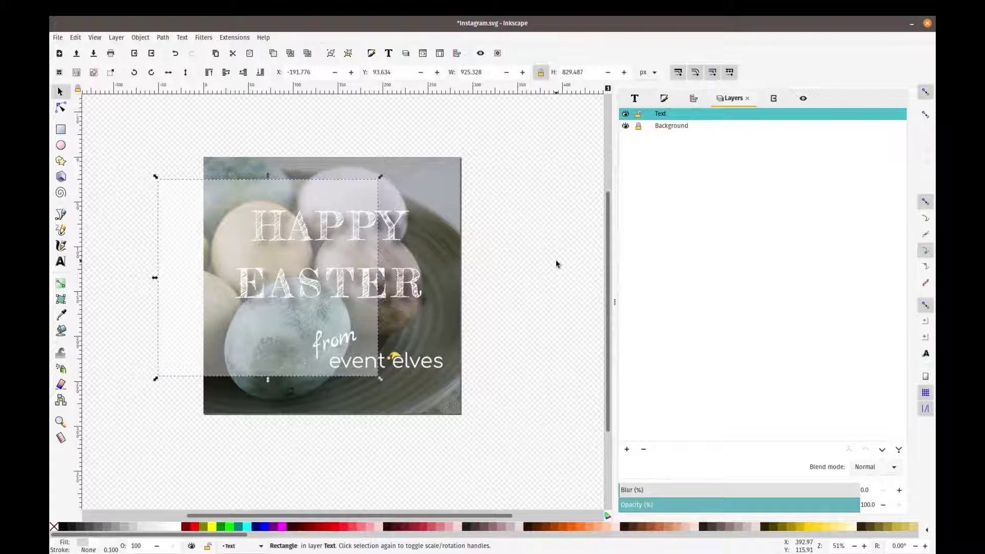
Move the rectangle right and down in large increments to about X 88.2, Y 133.6 px, over the texts and logo.
key("shift+Right")
key("shift+Right")
key("shift+Right")
key("shift+Right")
key("shift+Right")
key("shift+Right")
key("shift+Right")
key("shift+Right")
key("shift+Right")
key("shift+Right")
key("shift+Right")
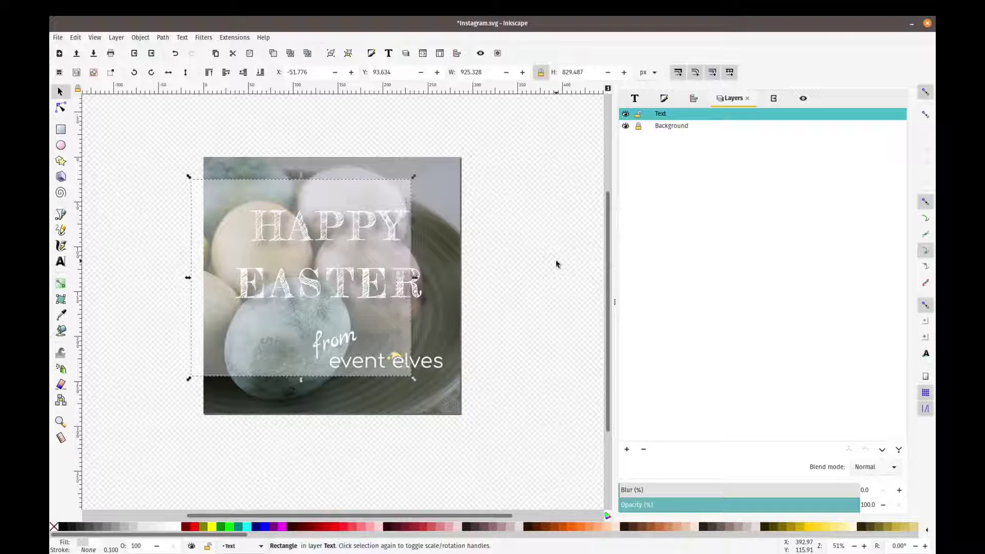
key("shift+Right")
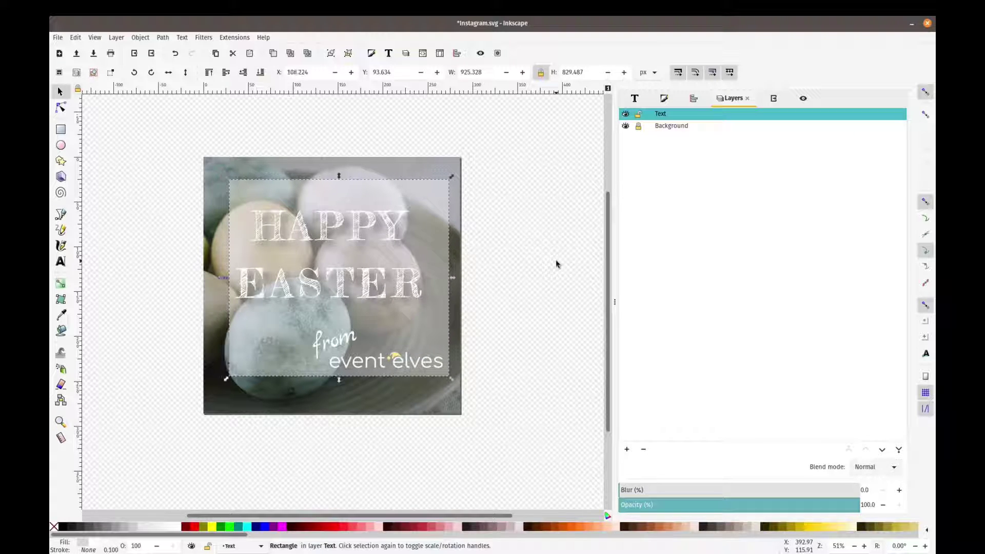
key("shift+Down")
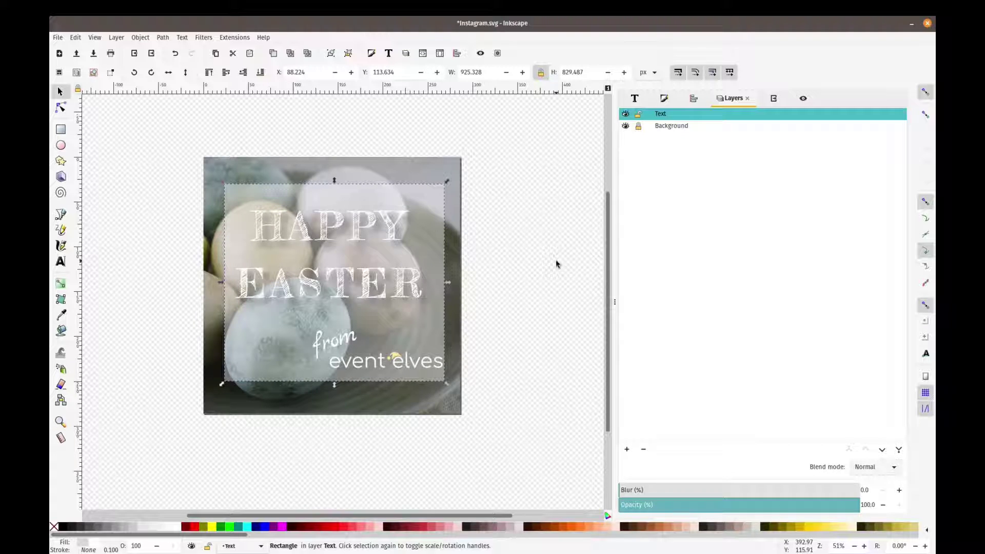
key("shift+Down")
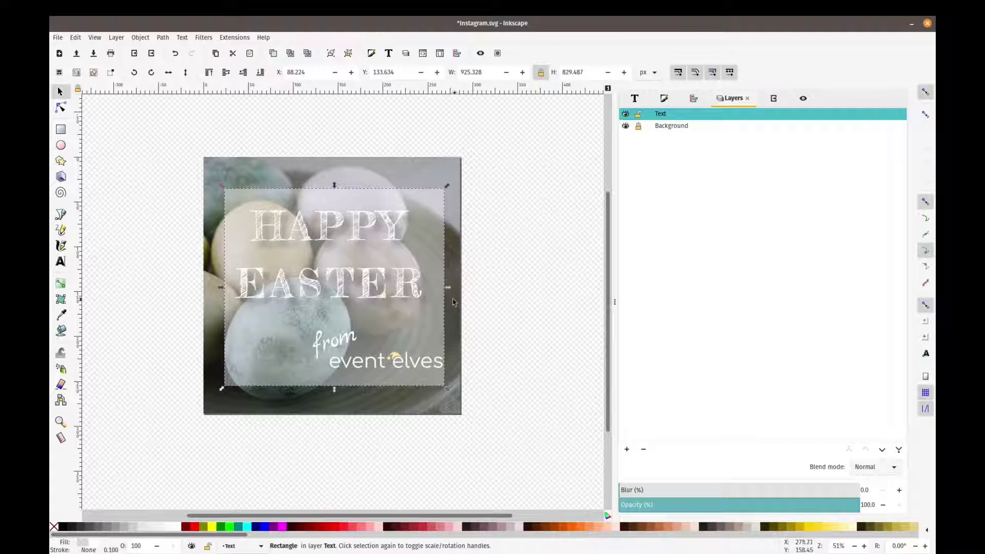
Resize the rectangle from its four sides to about 963.6 × 809.2 px.
left_click_drag(447, 288, 455, 290)
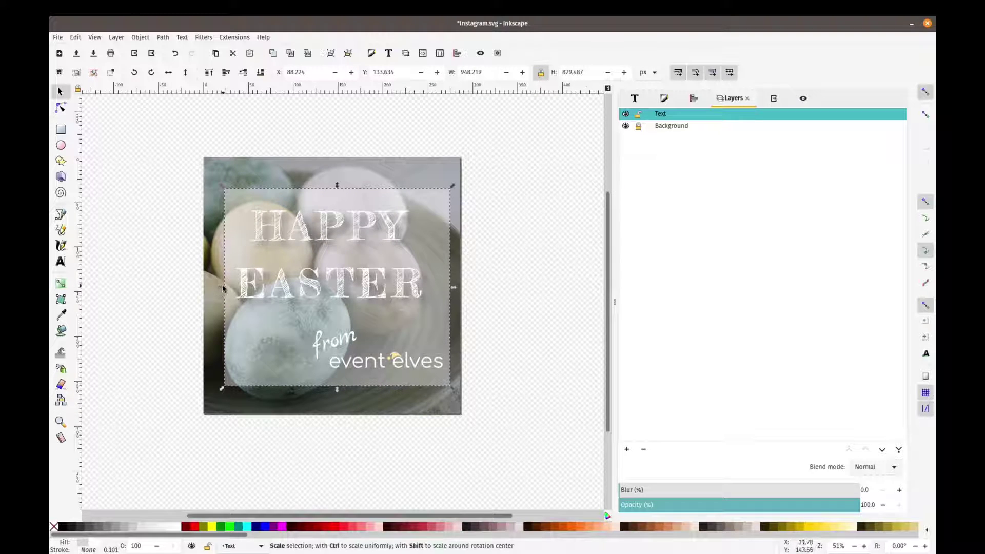
left_click_drag(221, 290, 218, 290)
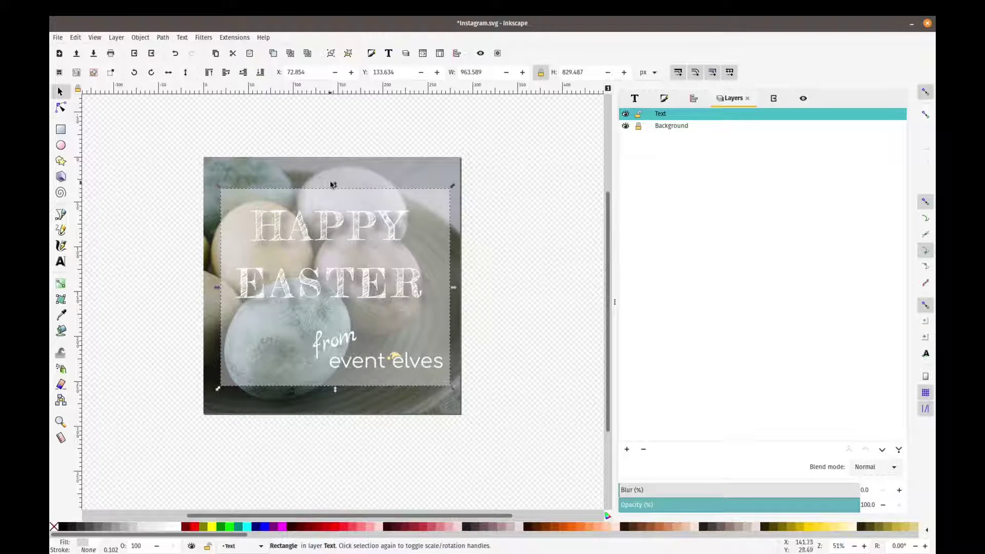
left_click_drag(336, 188, 334, 192)
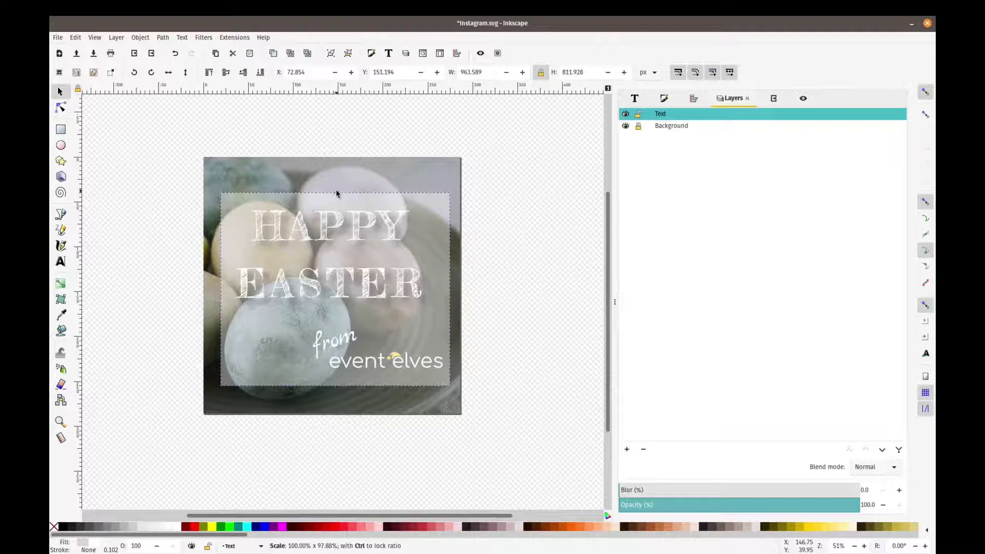
left_click_drag(336, 390, 340, 391)
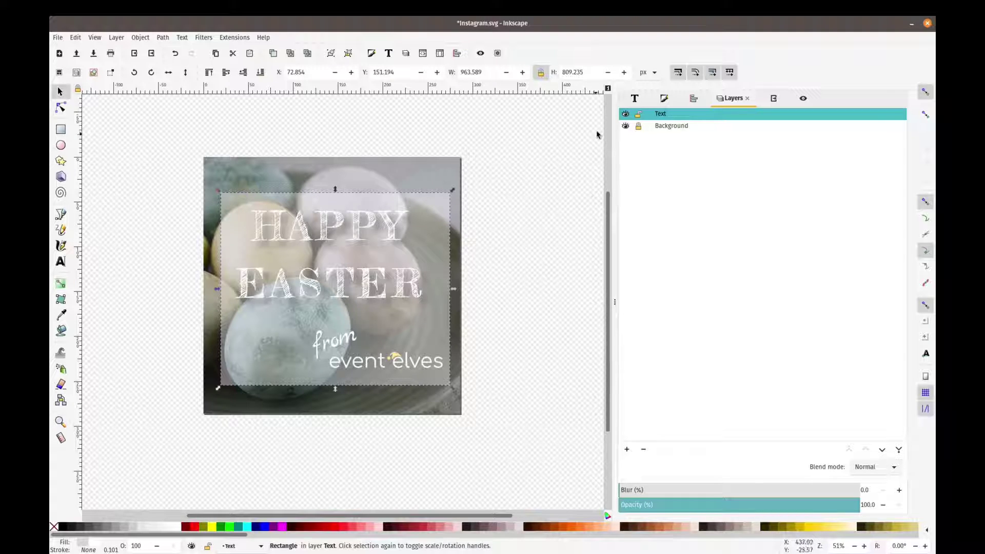
Centre the rectangle horizontally and vertically relative to the page.
left_click(692, 101)
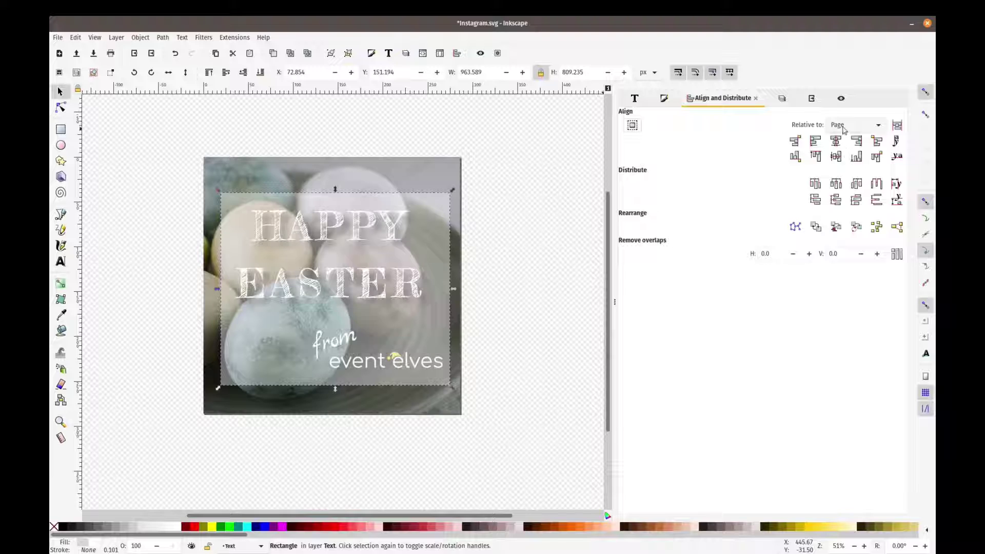
left_click(837, 146)
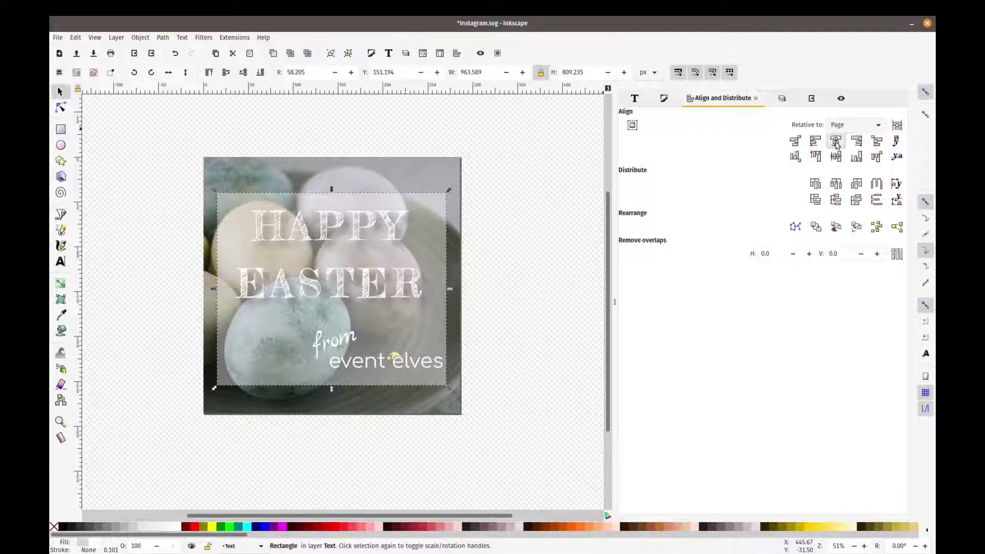
left_click(837, 159)
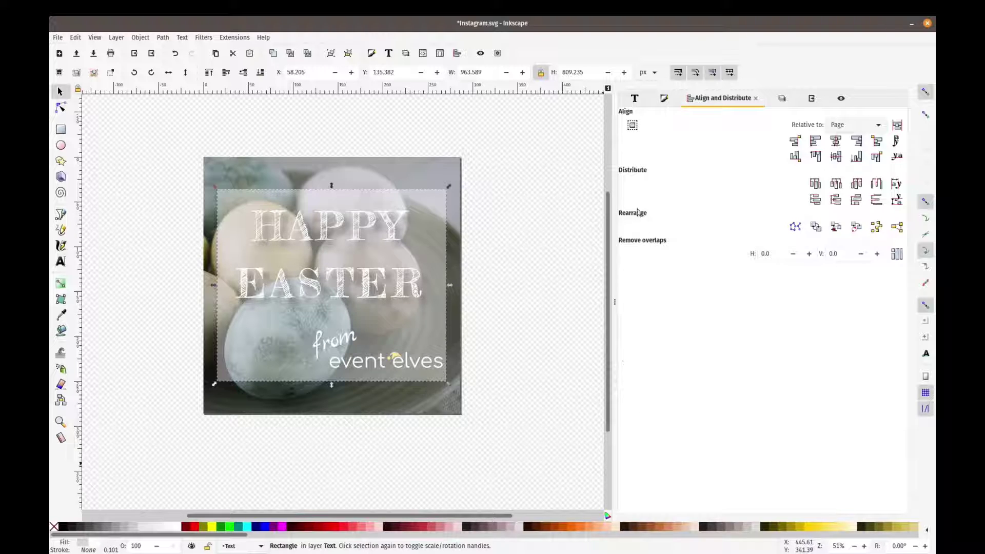
Lower the rectangle one level at a time until it lies behind the HAPPY EASTER text and the logo, and undo the last lowering.
left_click(785, 99)
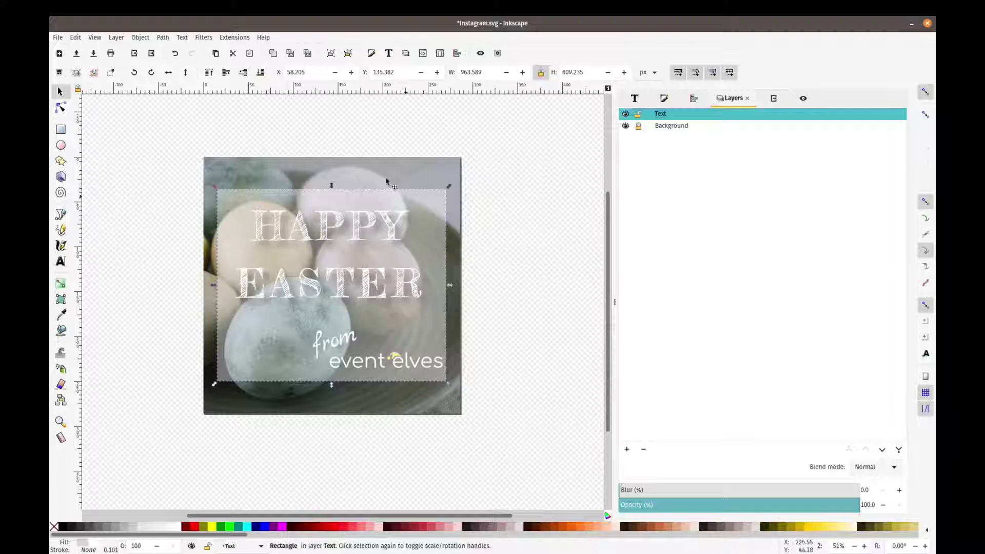
left_click(243, 73)
left_click(244, 72)
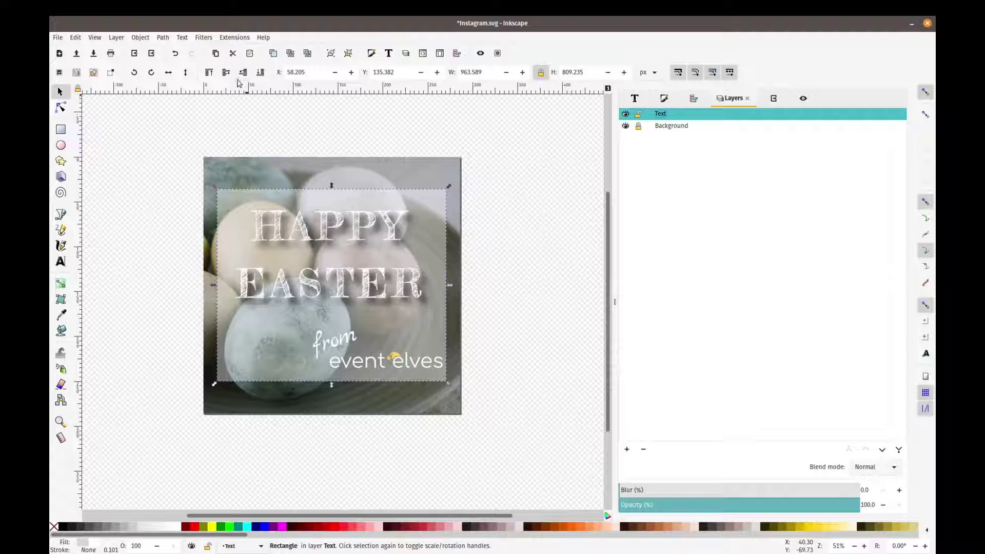
key("ctrl+z")
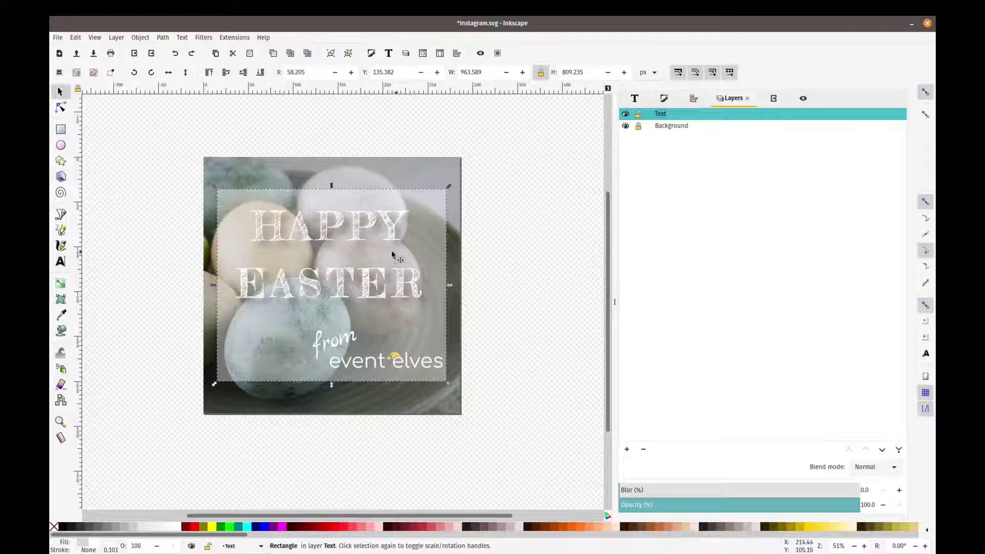
Lower the rectangle one level behind the HAPPY EASTER text, and check the stacking by selecting the "from" text and logo together.
left_click(244, 74)
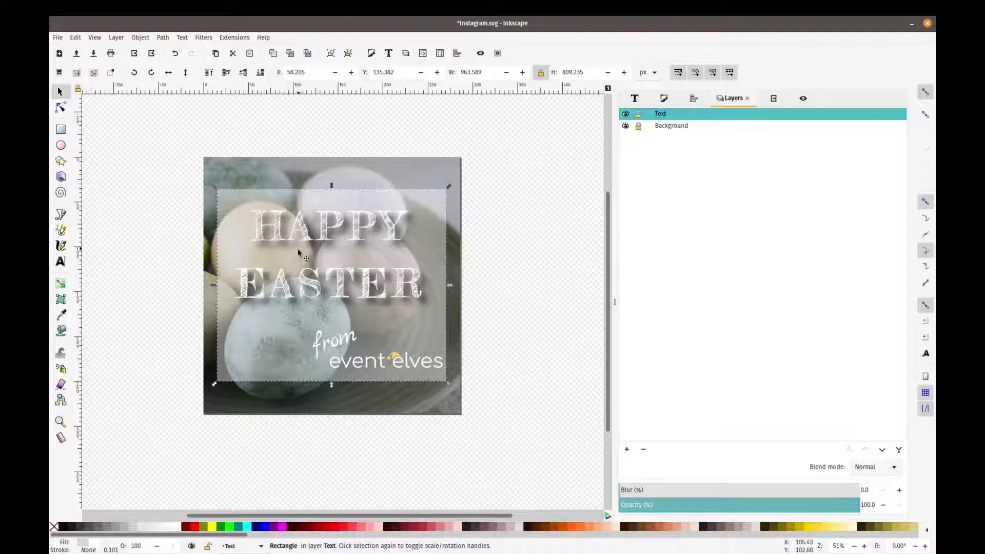
left_click(345, 351)
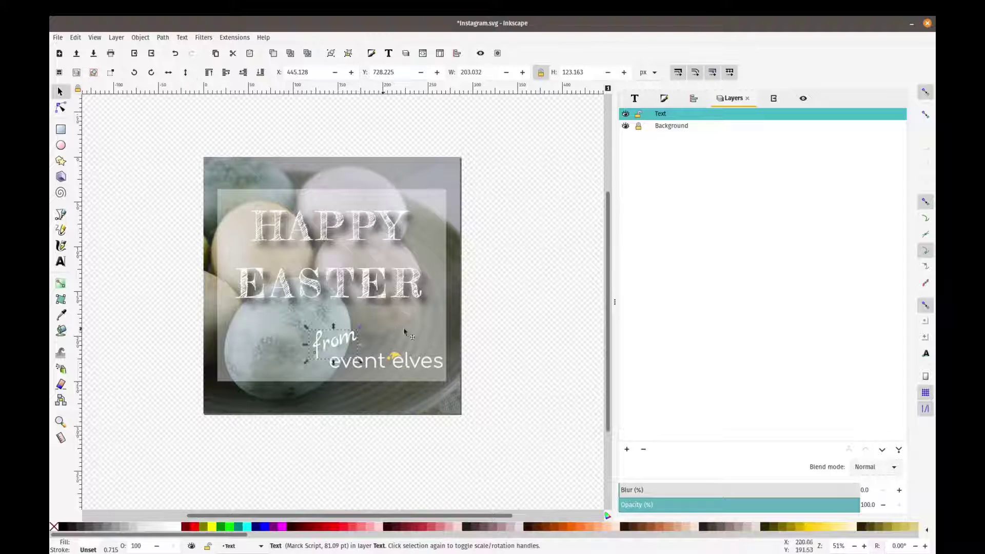
left_click(398, 367)
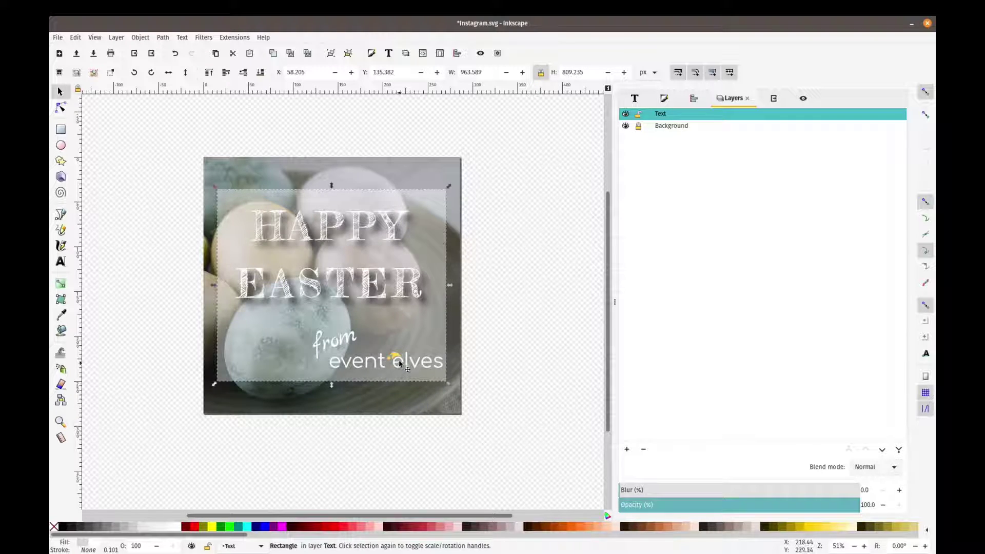
left_click(143, 321)
left_click_drag(132, 315, 481, 402)
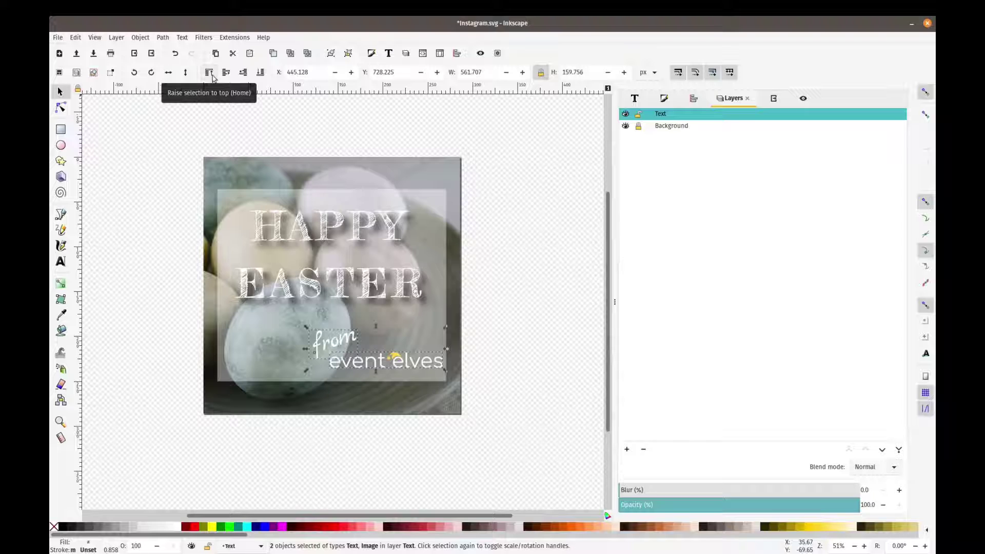
left_click(490, 236)
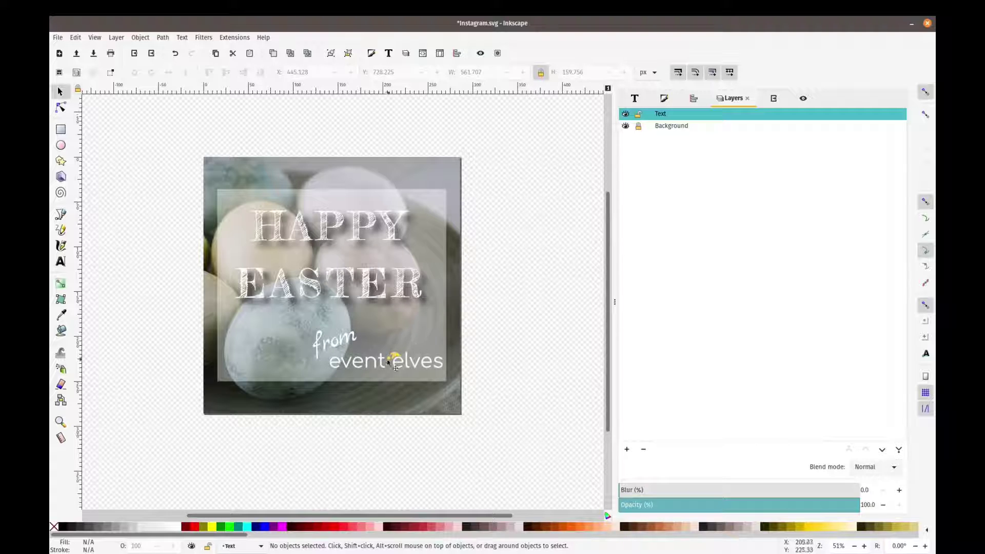
Fill the rectangle with the dark grey-green 556968 picked from the photo, set its alpha to 42, and inspect the look.
left_click(401, 312)
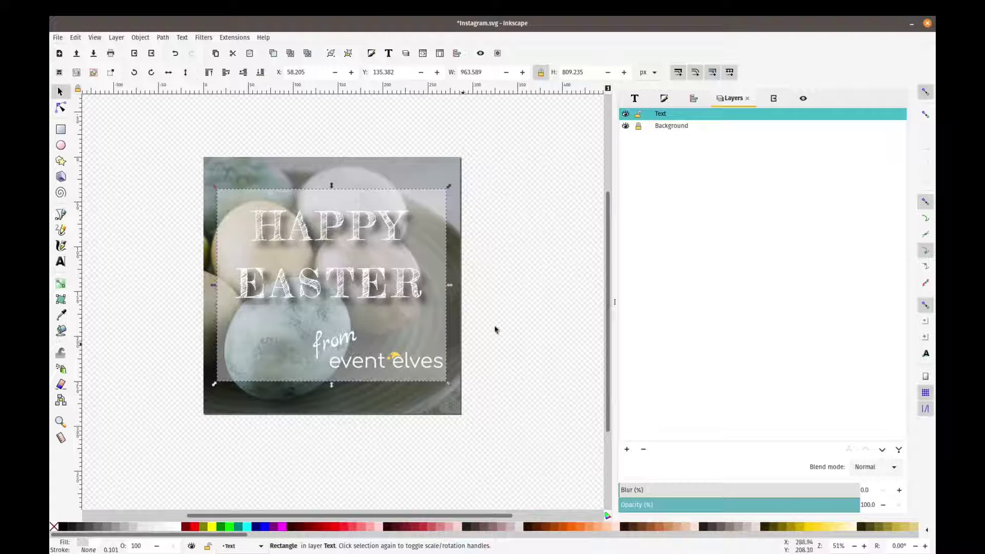
left_click(418, 203)
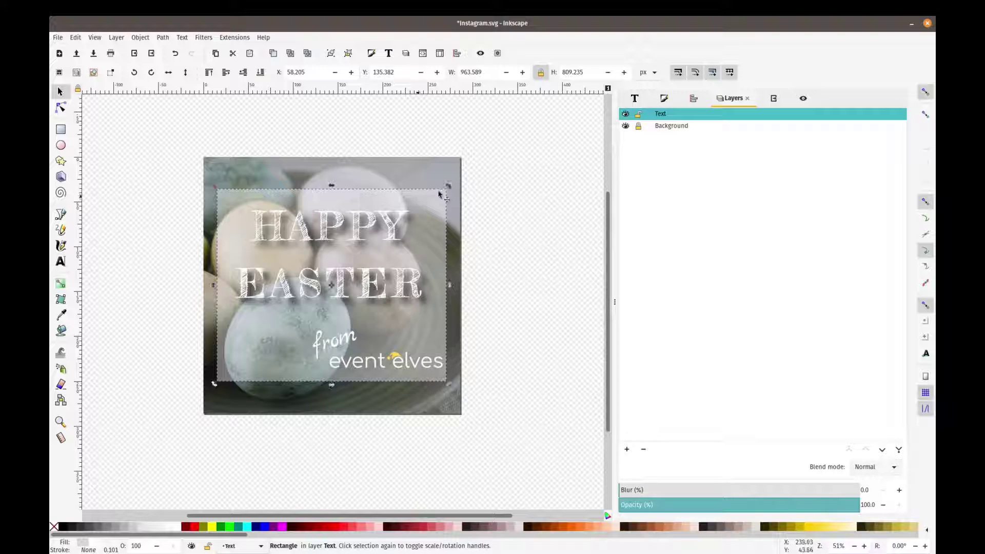
left_click(664, 100)
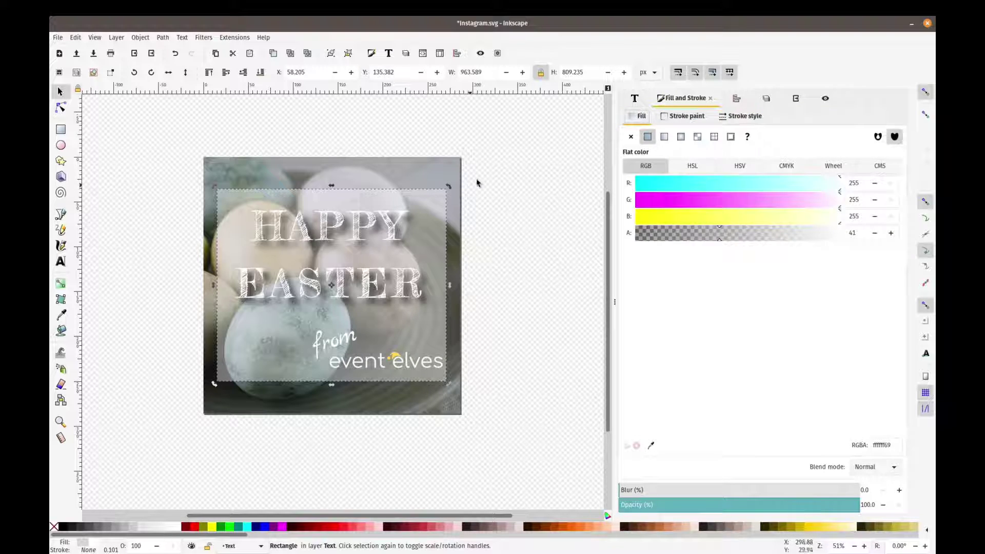
left_click(650, 445)
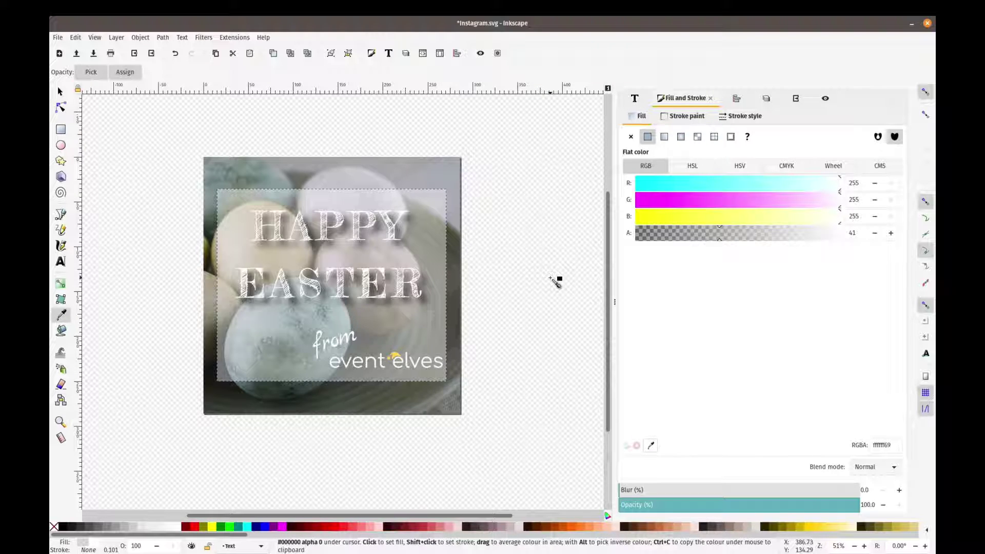
left_click(244, 384)
key("s")
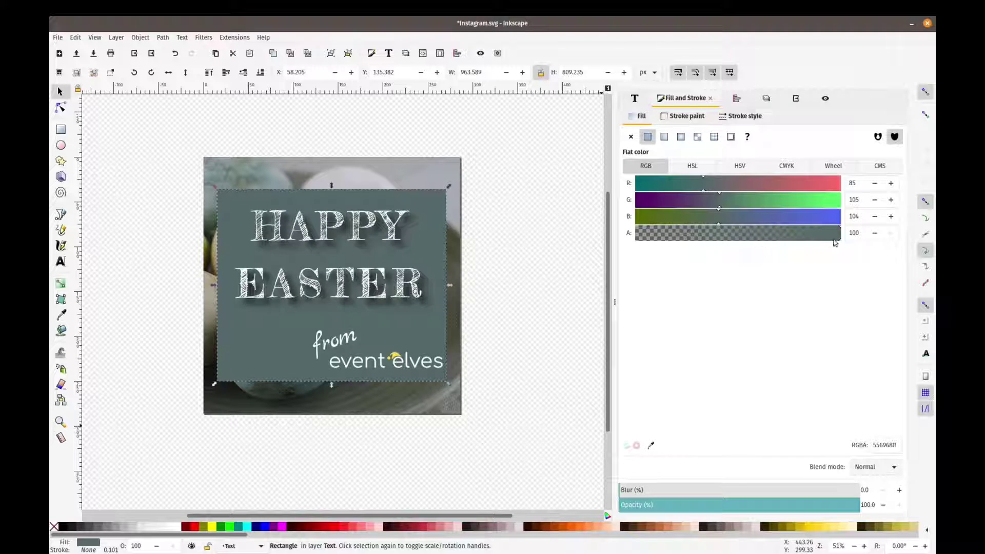
left_click_drag(835, 242, 720, 244)
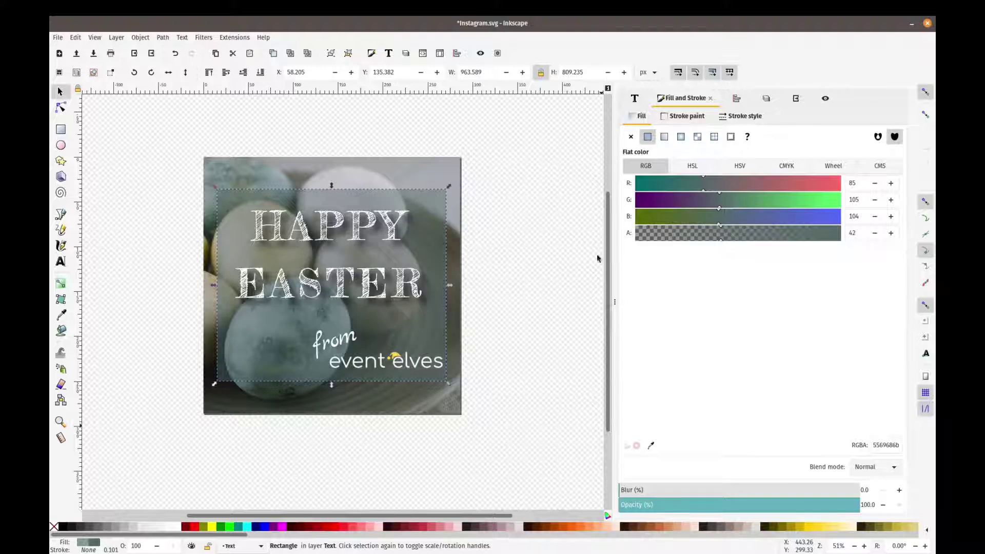
left_click(547, 268)
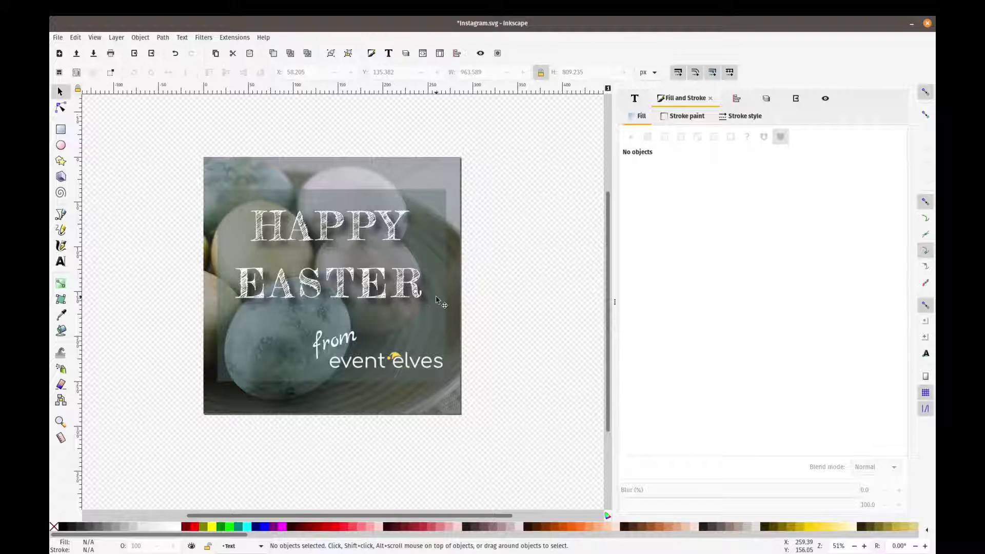
left_click(433, 315)
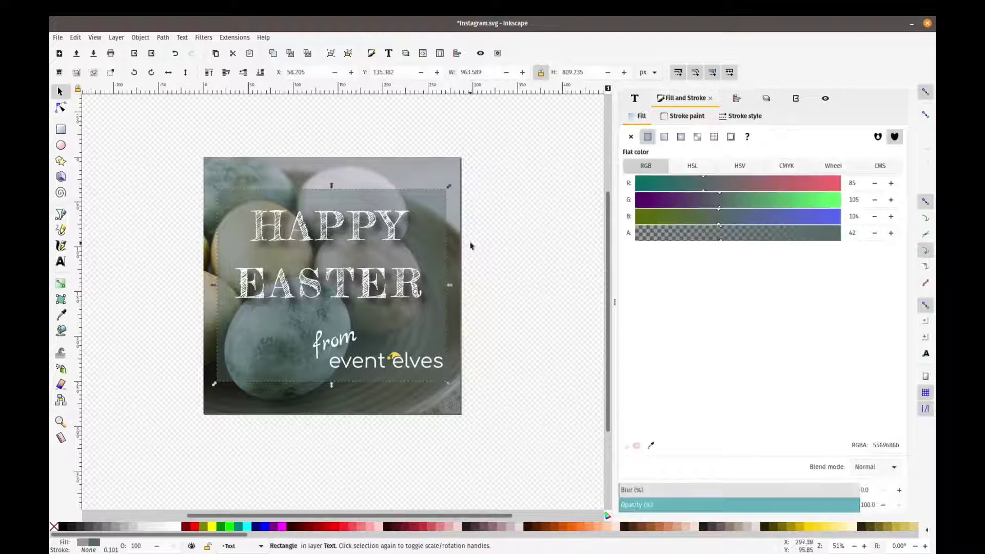
left_click(537, 211)
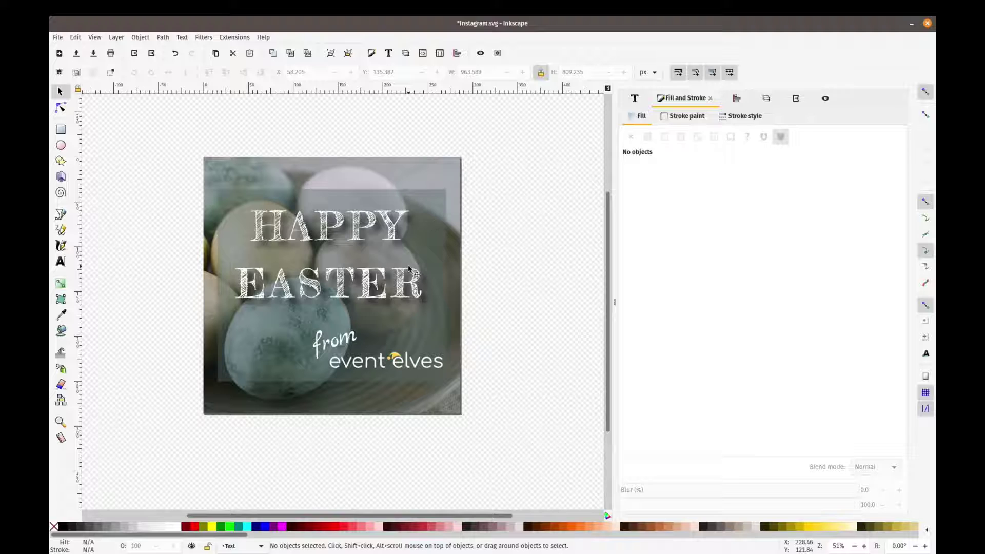
Fill the rectangle with the beige b6a786 picked from the yellow egg and set its alpha to 44.
left_click(418, 252)
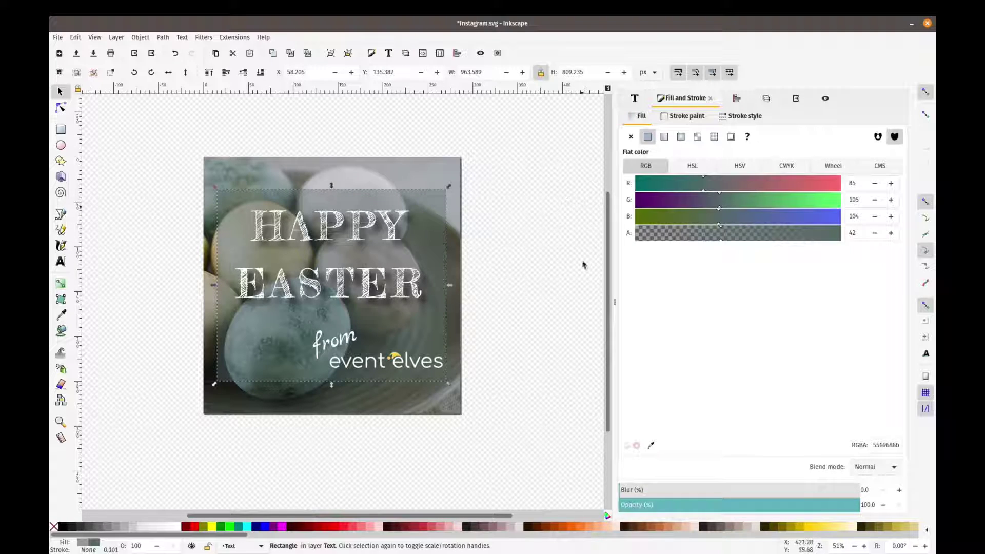
left_click(651, 445)
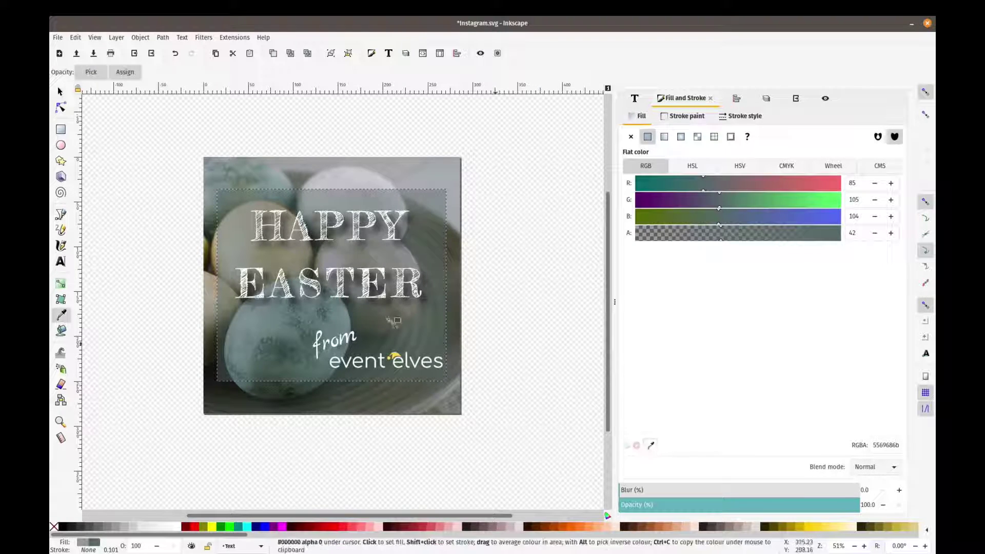
left_click(216, 249)
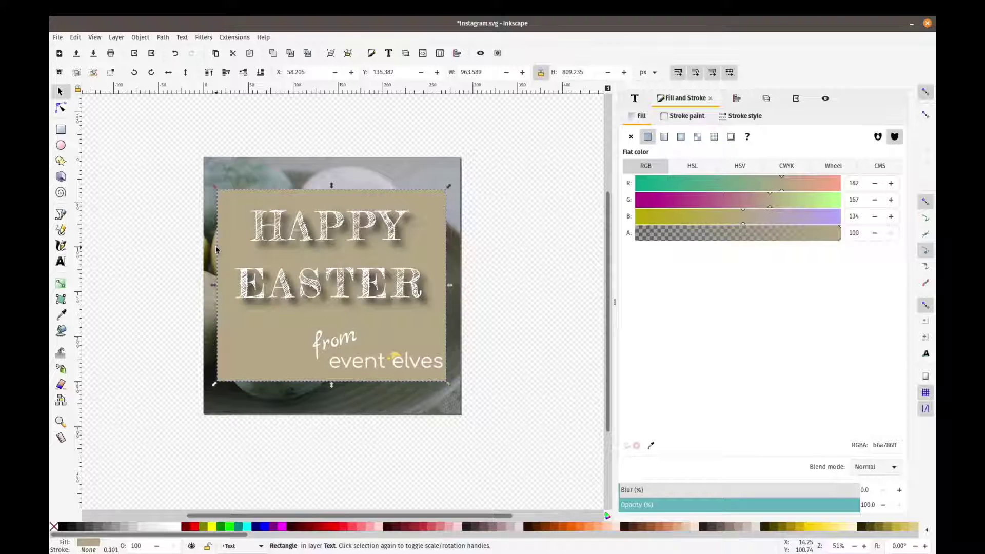
left_click(833, 238)
left_click_drag(835, 243, 728, 247)
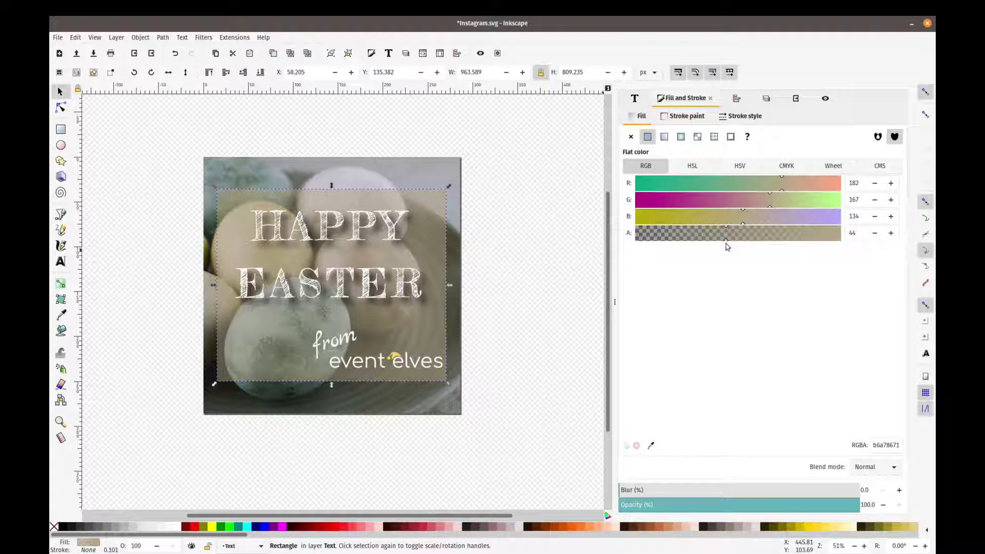
left_click(538, 293)
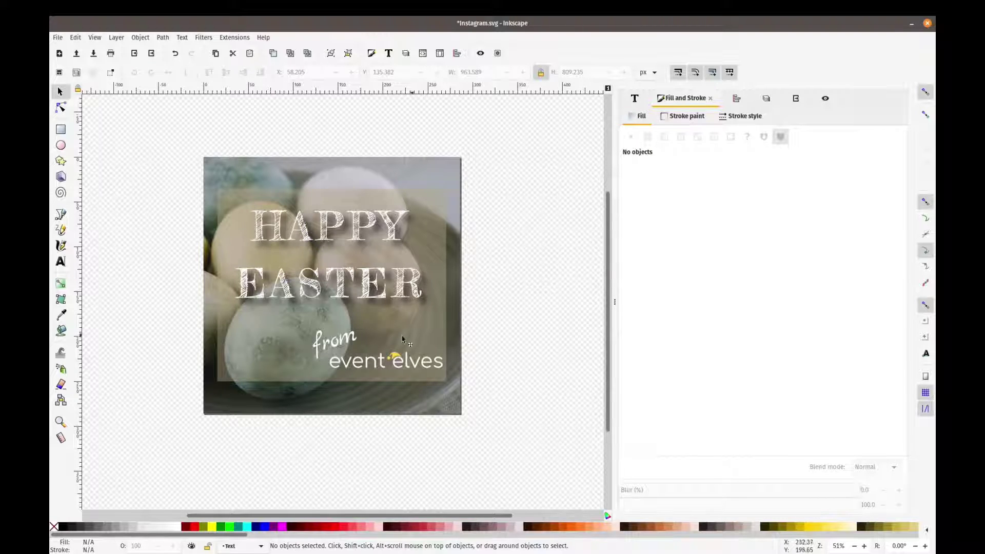
Move the "from" text left to X 405.1 px and shift the event elves logo left in large increments, away from the rectangle's edge.
left_click(353, 344)
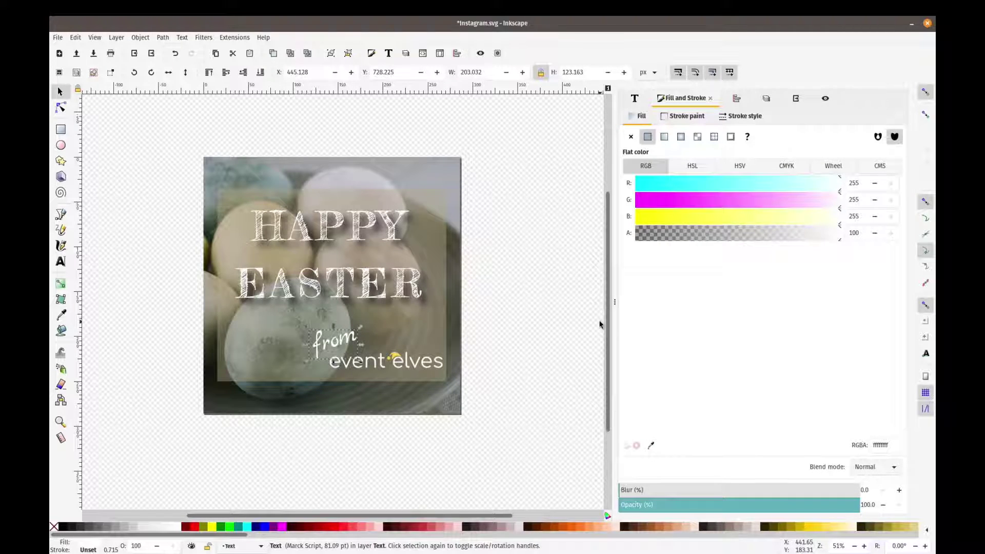
key("shift+Left")
key("shift+Left")
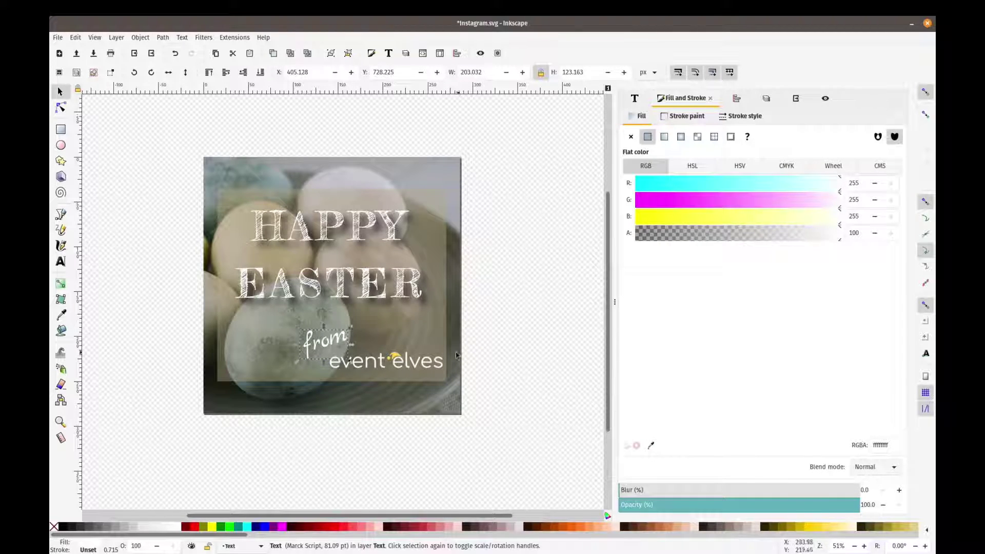
left_click(433, 365)
key("Tab")
key("shift+Left")
key("shift+Left")
key("shift+Left")
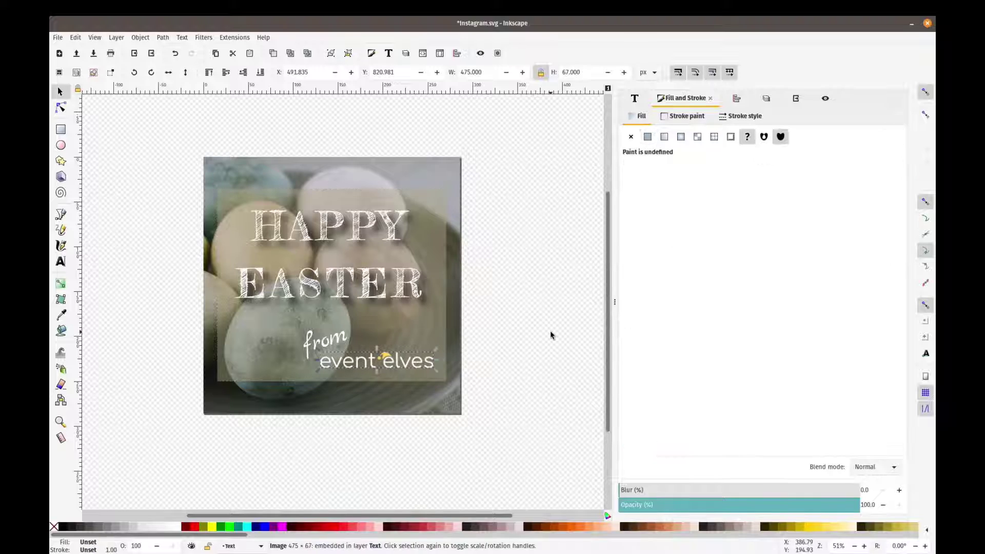
Unlock the rectangle's proportions and narrow it from both sides to a width of about 843 px.
left_click(444, 328)
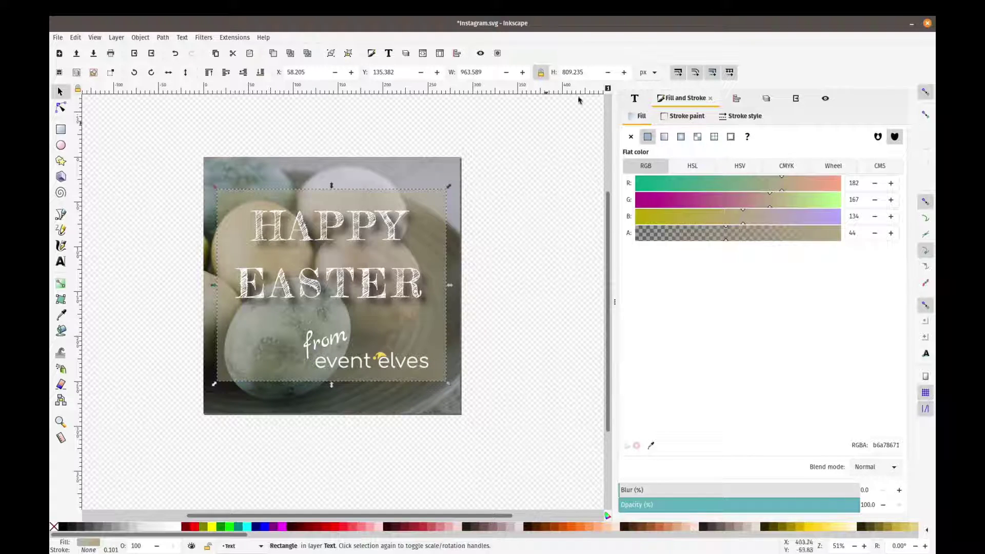
left_click(540, 72)
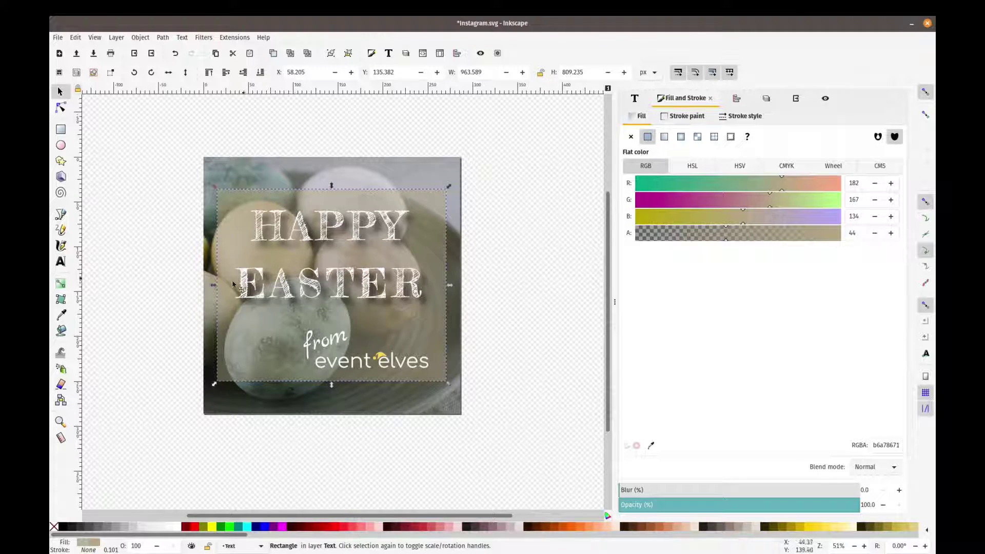
left_click_drag(216, 287, 229, 288)
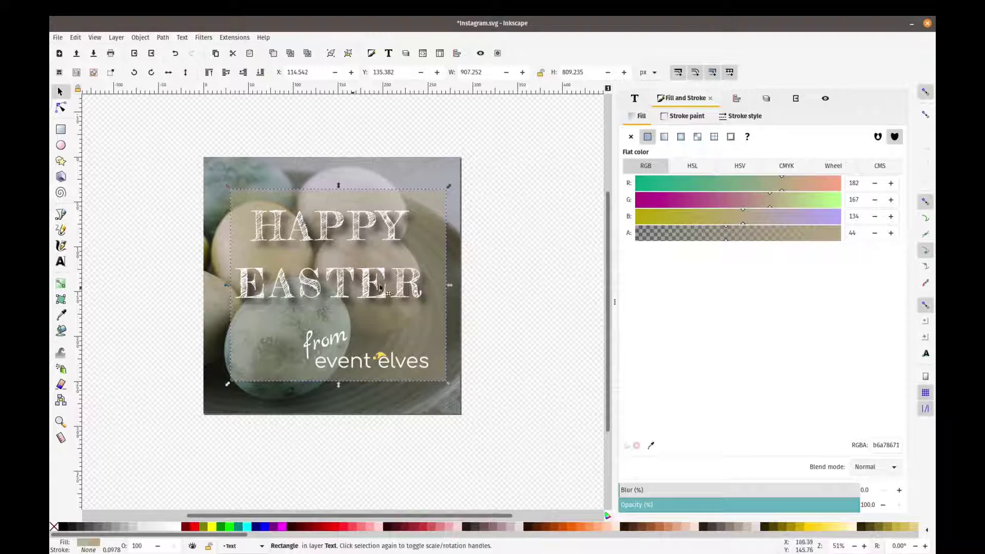
left_click_drag(452, 288, 434, 288)
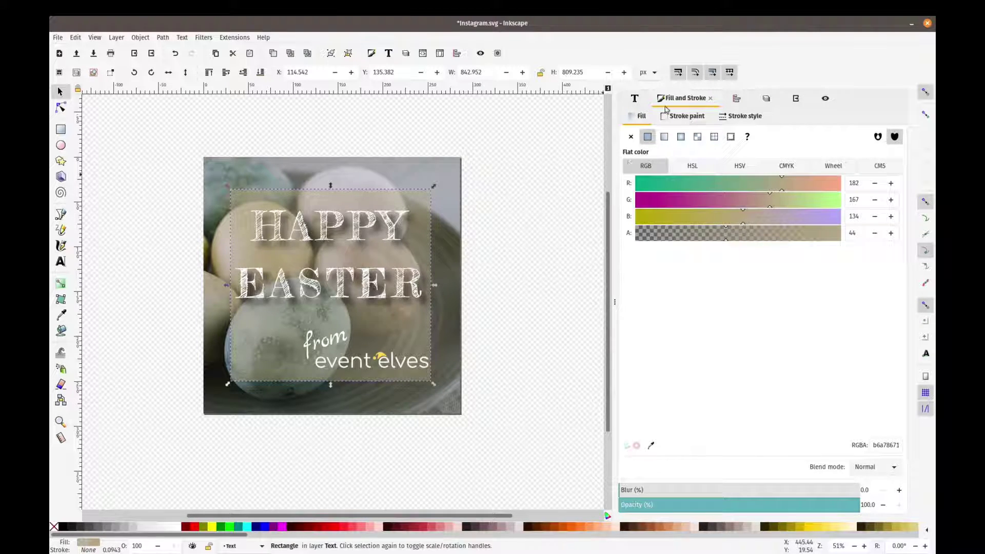
Centre the narrowed rectangle horizontally and vertically relative to the page, and deselect it.
left_click(737, 99)
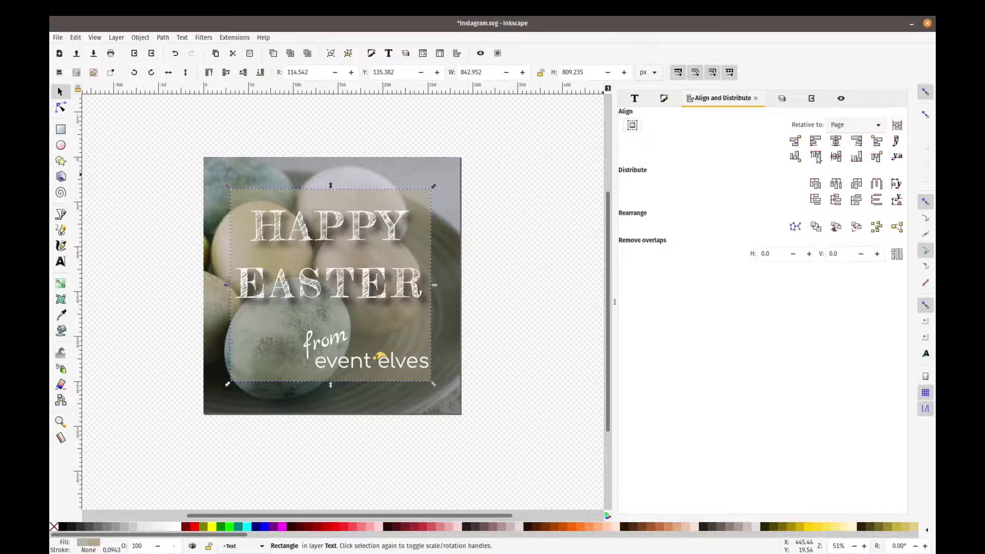
left_click(835, 156)
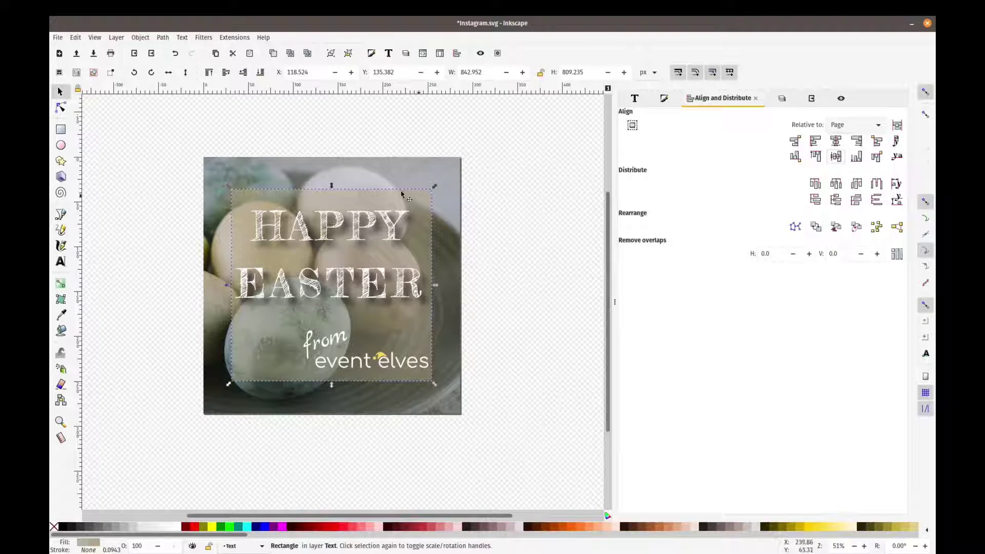
left_click(517, 294)
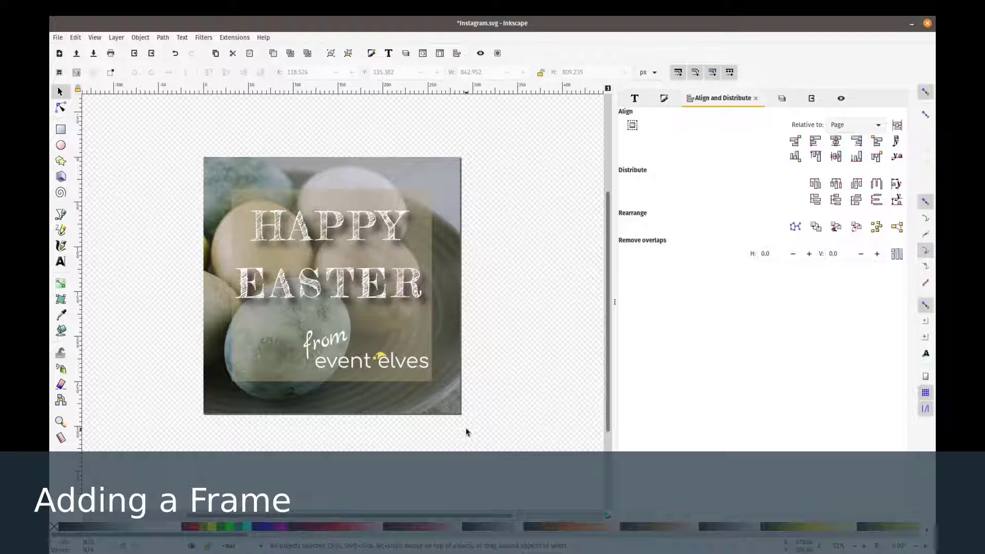
Draw a new rectangle about 210.6 × 180.6 mm on the empty canvas beside the page.
left_click_drag(546, 331, 477, 326)
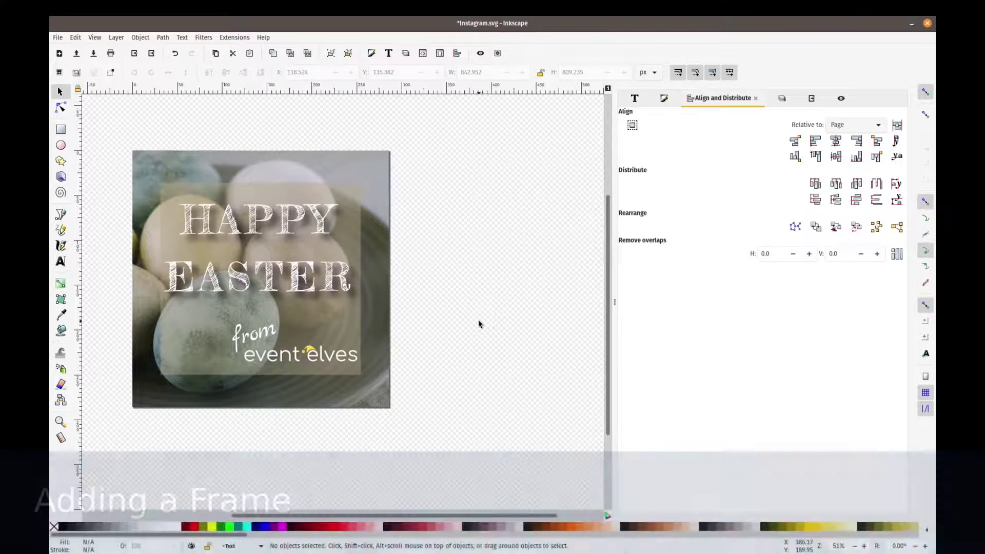
left_click(61, 130)
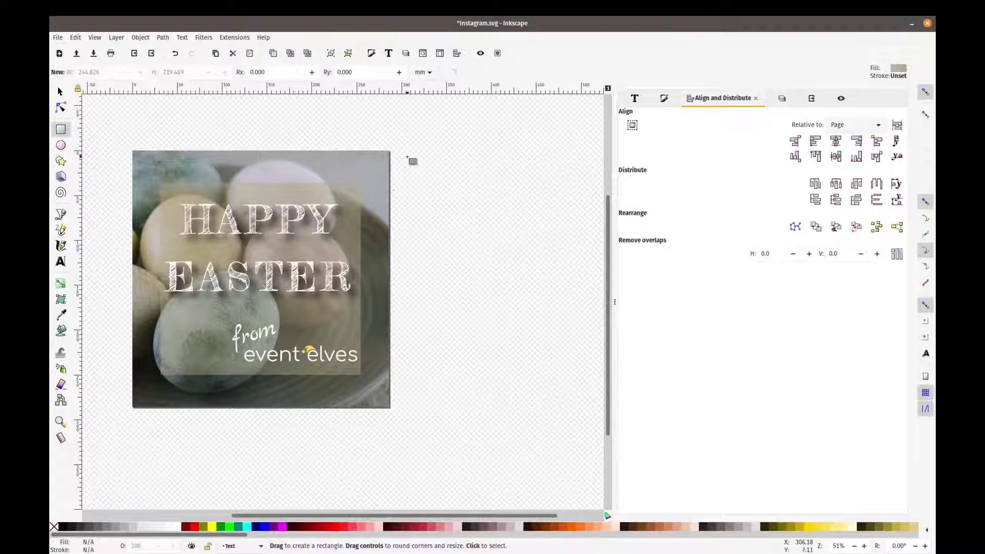
left_click_drag(407, 155, 595, 318)
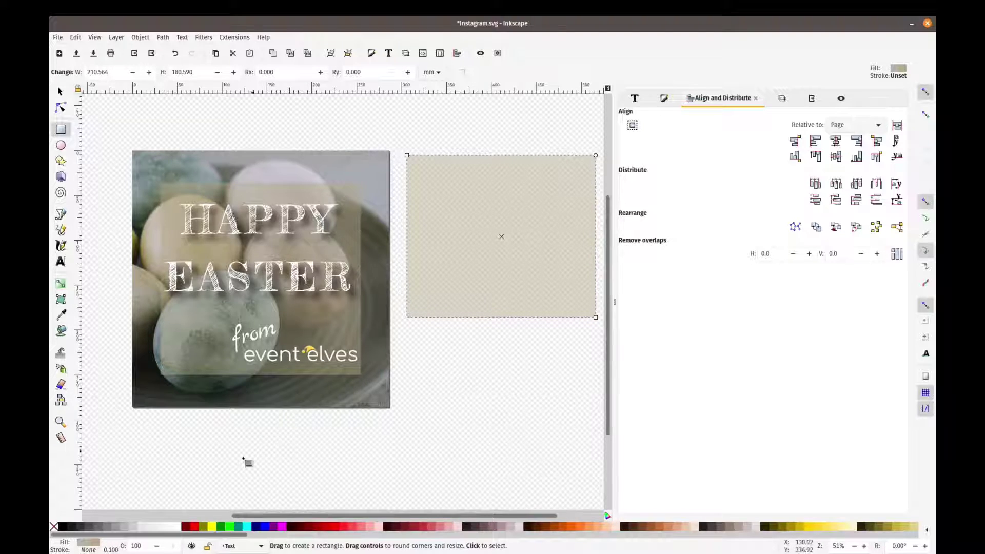
Fill the new rectangle with white, raise its alpha to fully opaque, and deselect it.
left_click(176, 530)
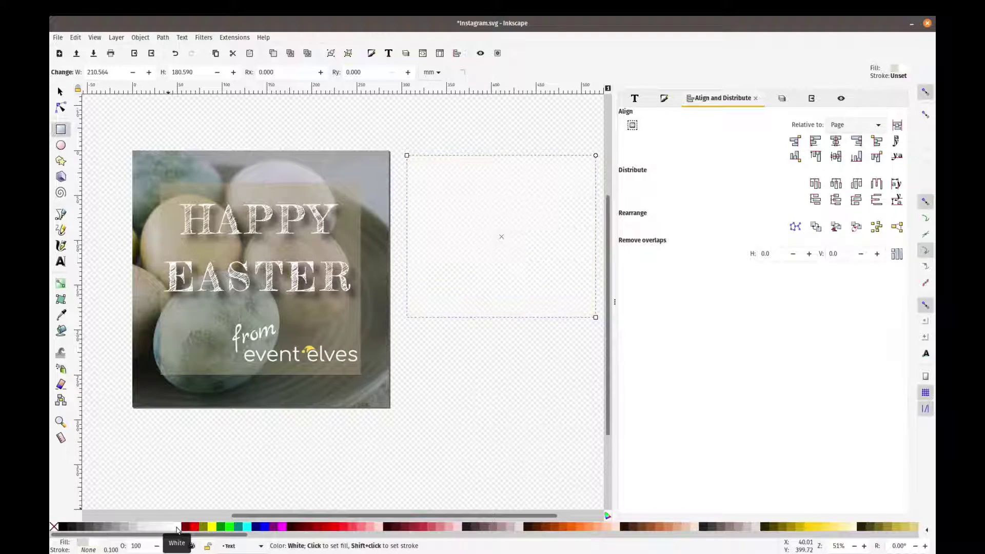
left_click(663, 99)
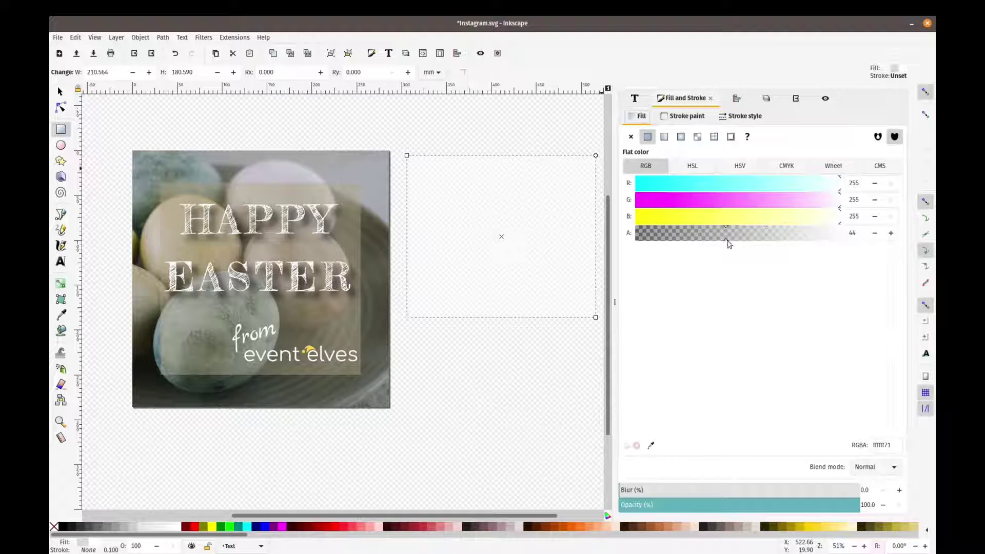
left_click_drag(732, 241, 845, 245)
key("Escape")
left_click(60, 92)
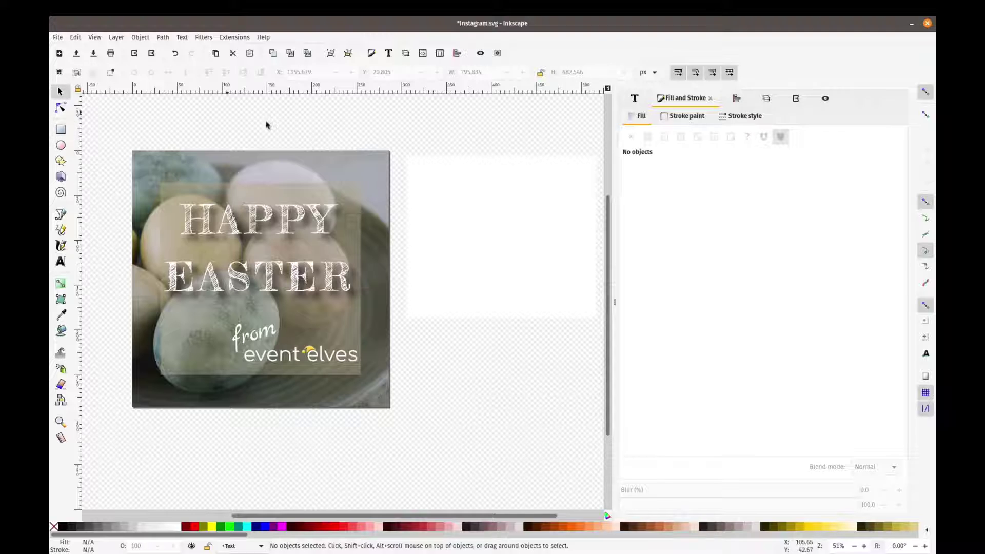
Resize the white rectangle beside the page to 1080 × 1080 px and deselect it.
left_click(447, 196)
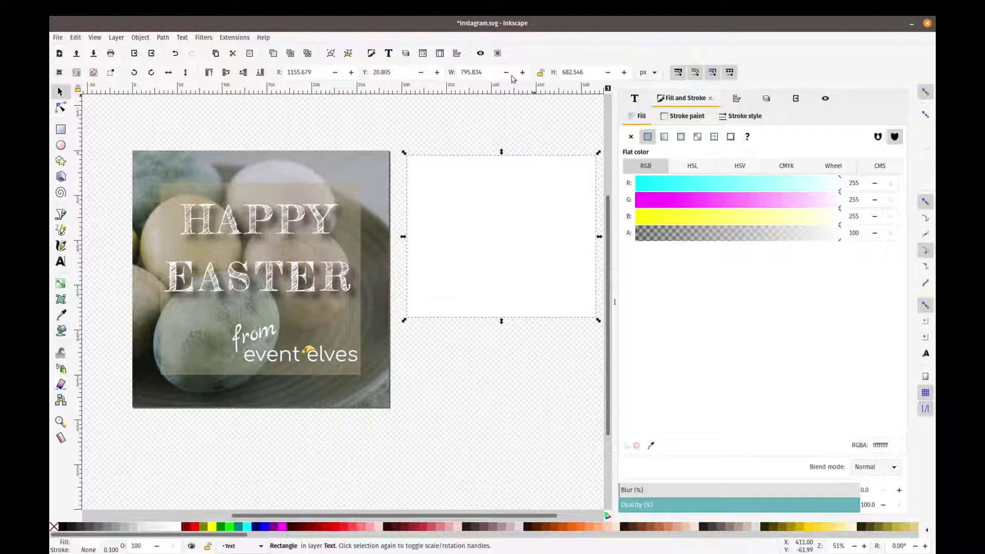
left_click_drag(485, 72, 447, 71)
type("1")
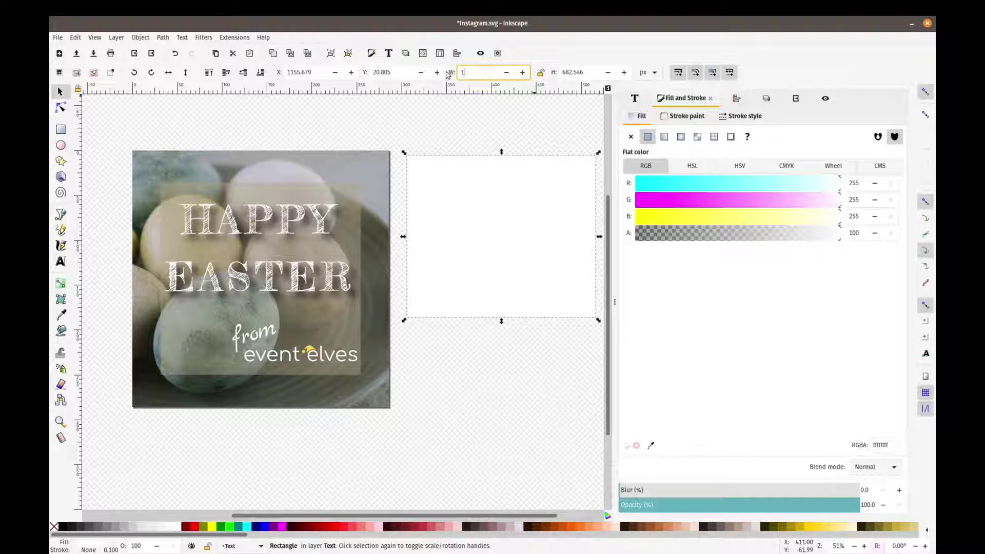
type("080")
key("Tab")
type("1080")
key("Return")
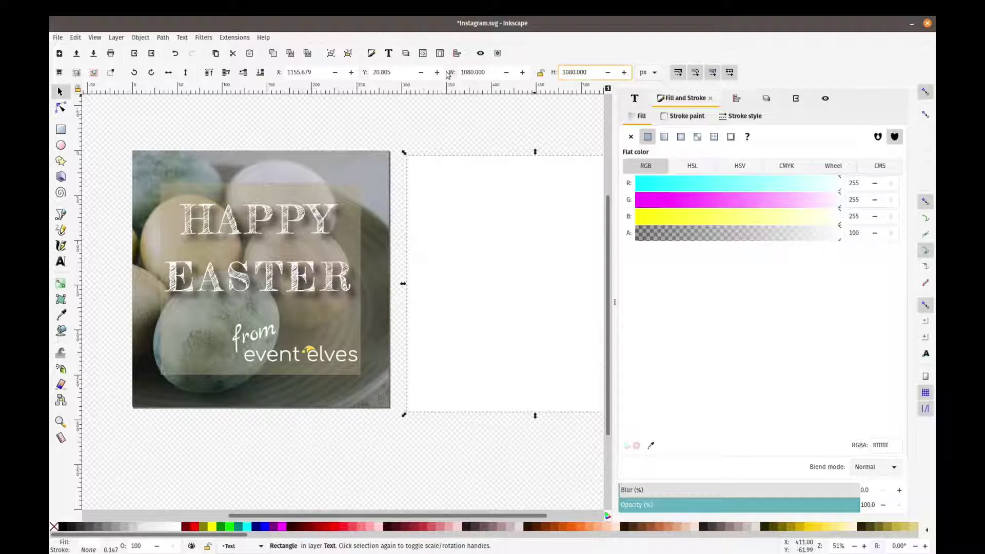
left_click(450, 136)
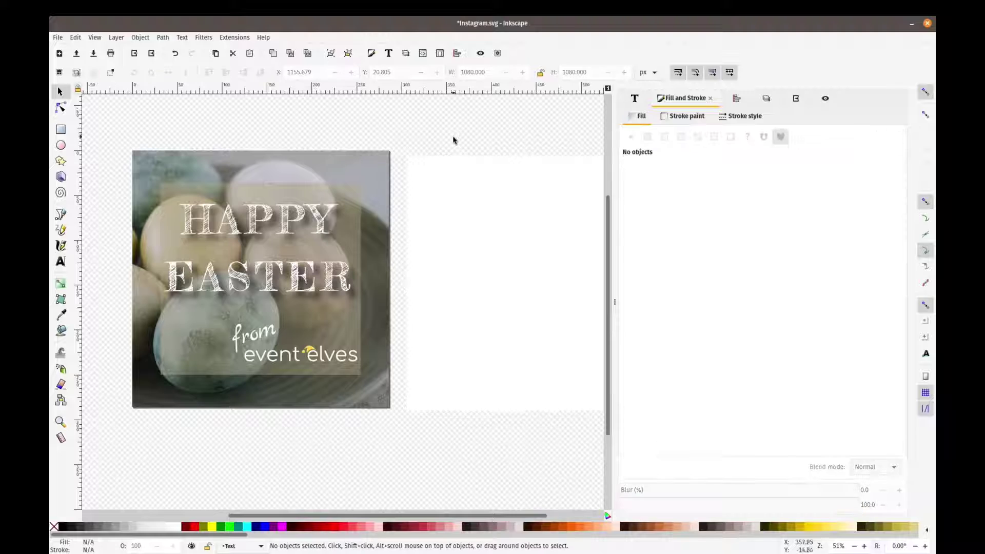
Centre the white rectangle horizontally and vertically relative to the page.
left_click(468, 226)
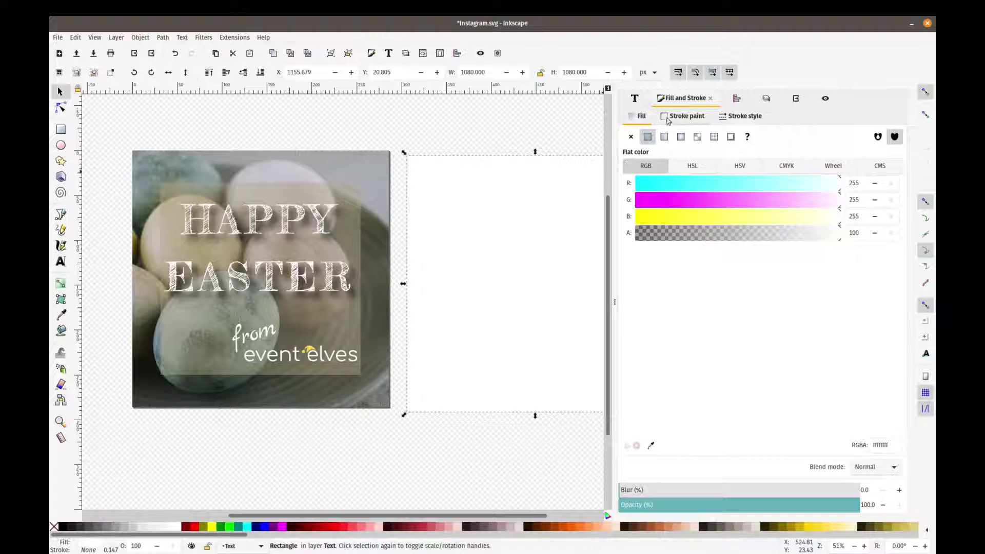
left_click(736, 100)
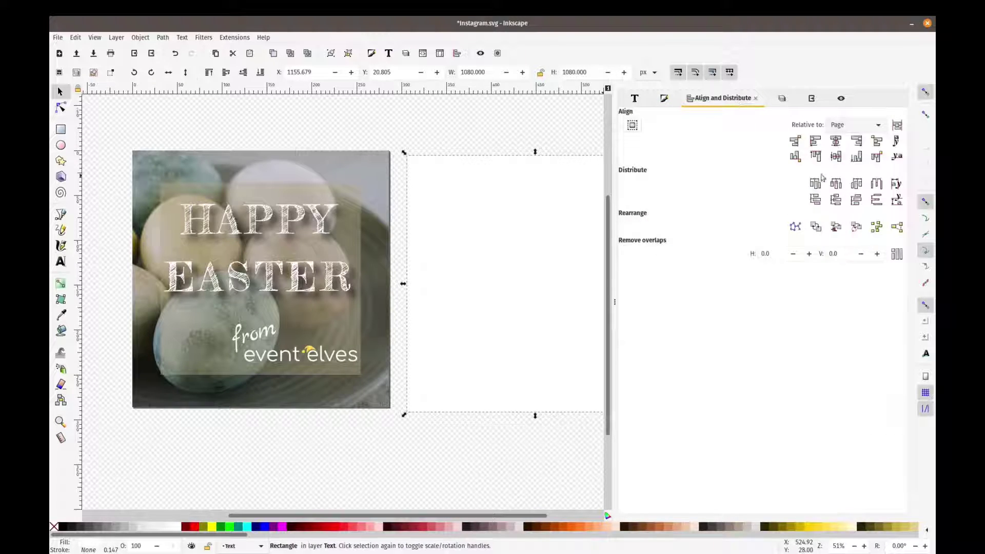
left_click(836, 141)
left_click(837, 156)
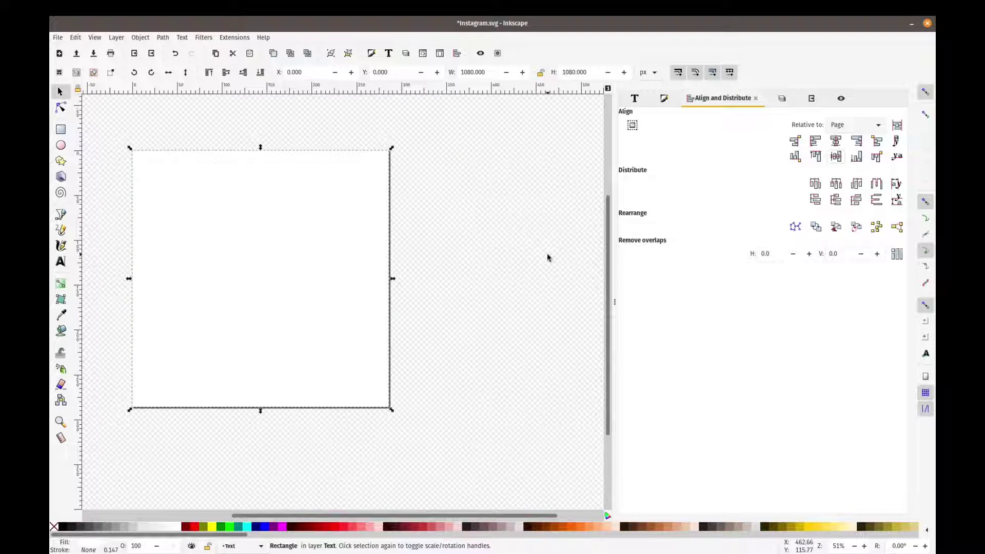
Move the white rectangle from the Text layer to the Background layer.
right_click(330, 252)
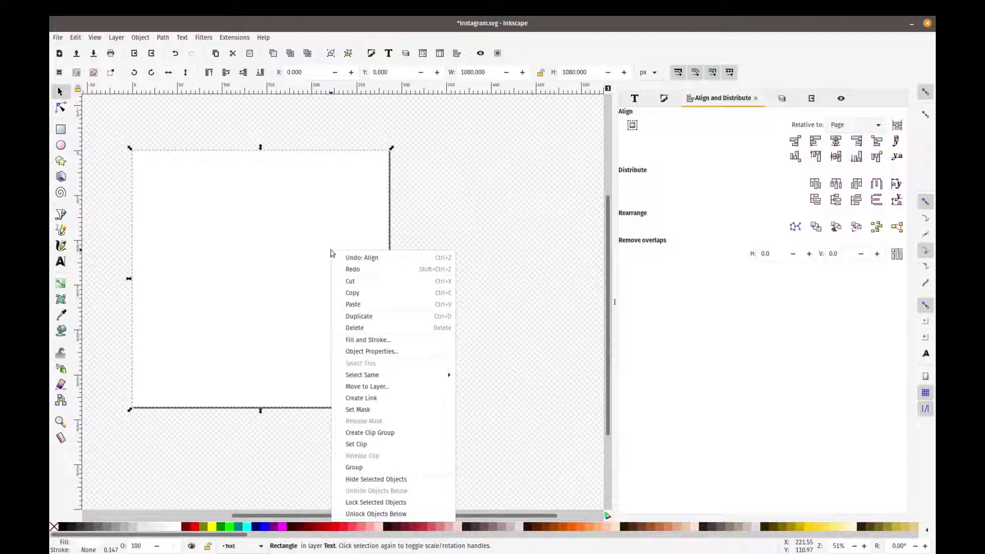
left_click(367, 387)
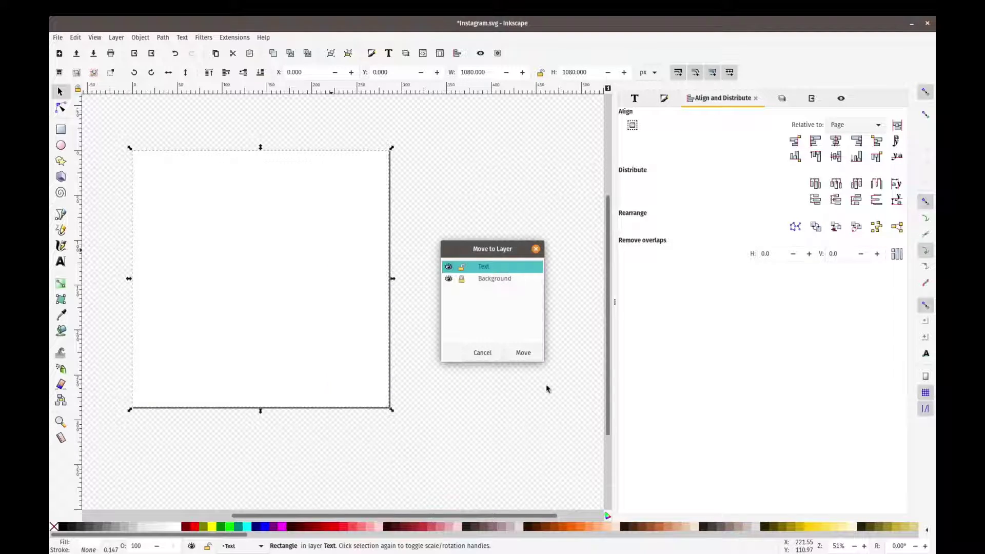
left_click(495, 279)
left_click(524, 353)
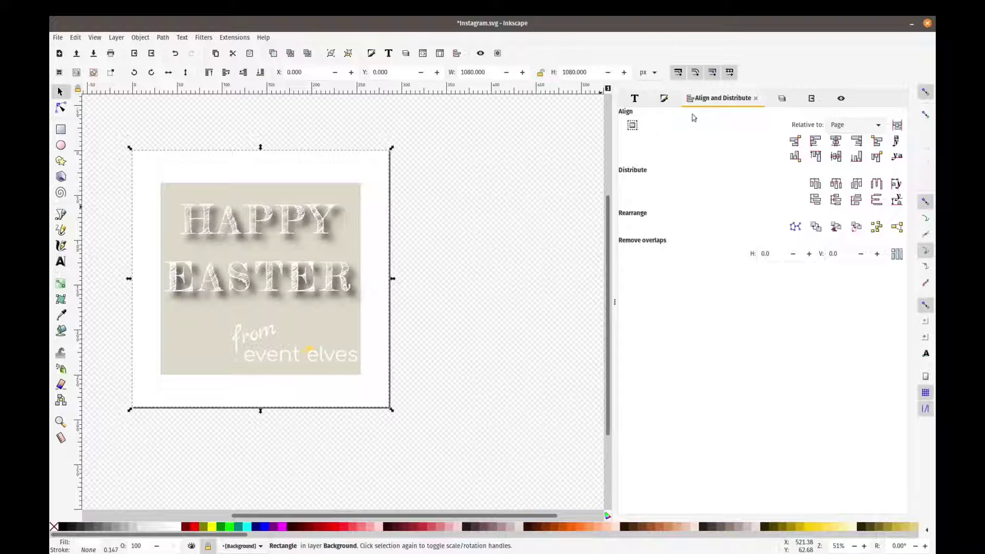
Unlock the Background layer and hide the Text layer.
left_click(783, 99)
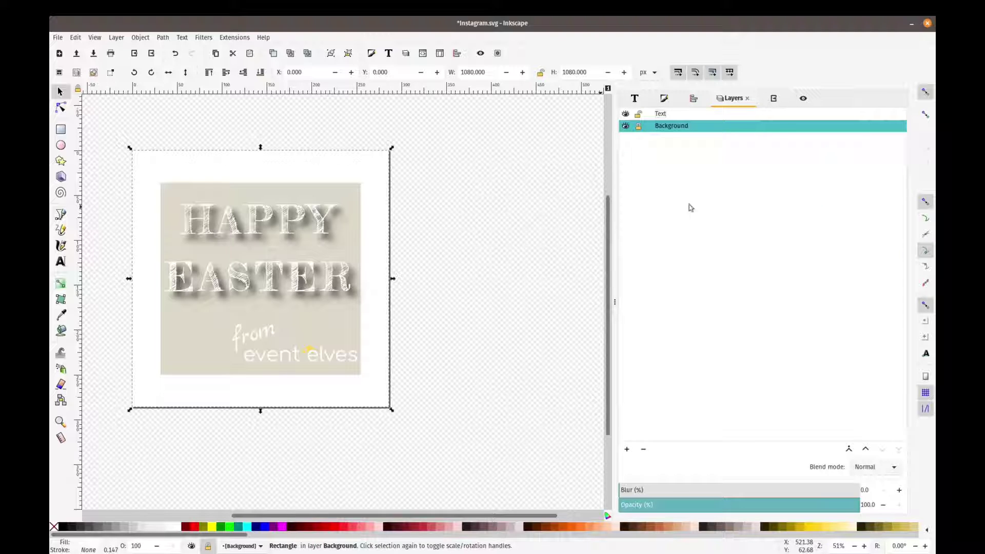
left_click(640, 128)
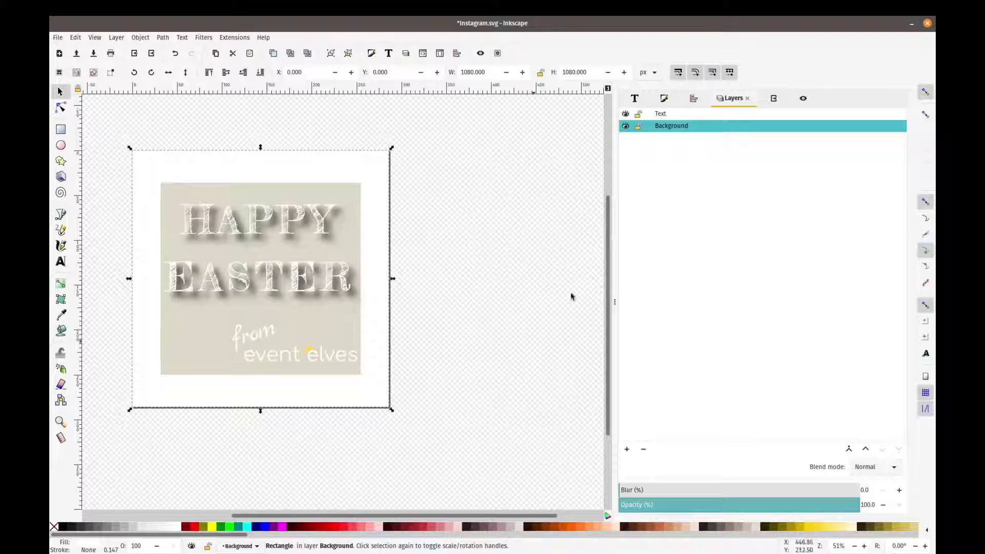
left_click(626, 114)
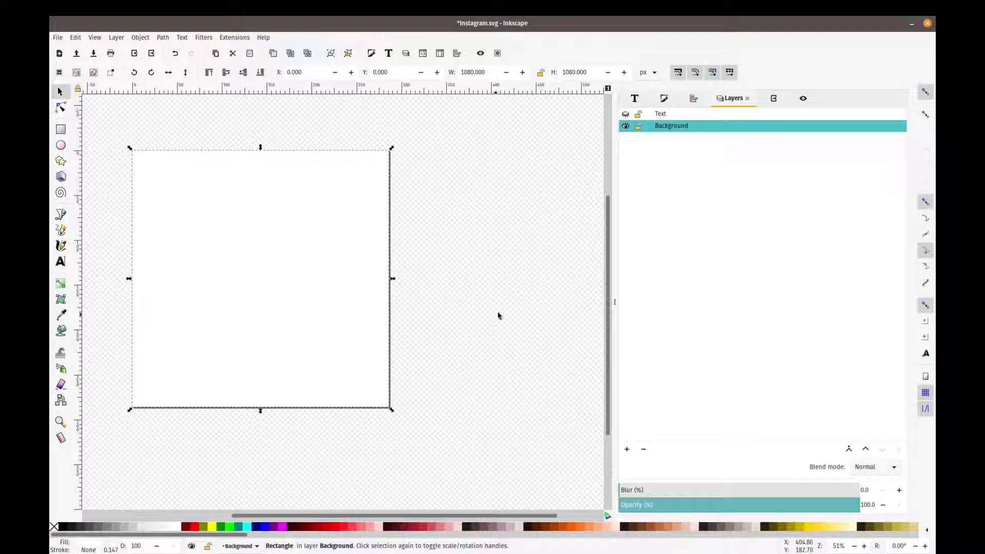
Lower the white rectangle to the bottom of the Background layer, beneath the egg photo, and deselect it.
scroll(475, 249, "left", 2)
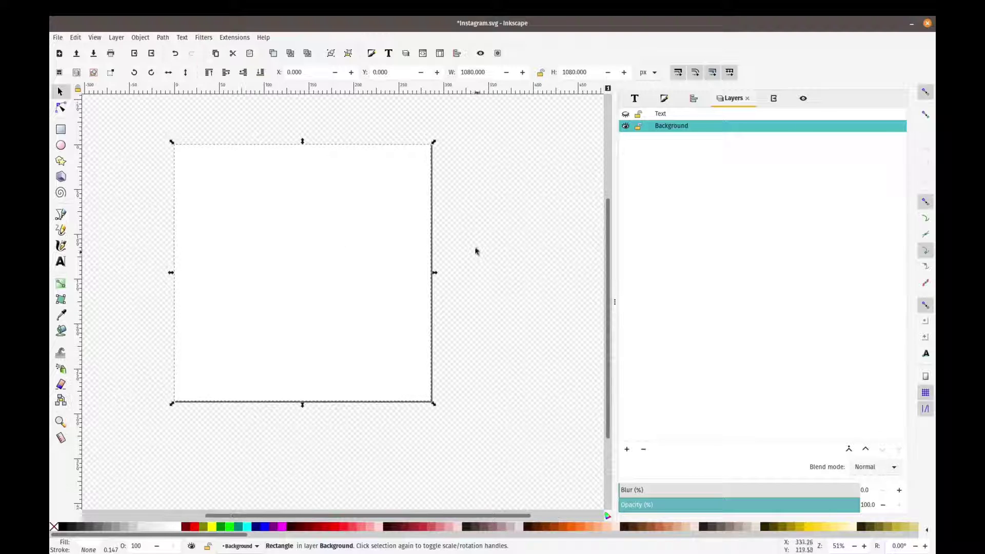
left_click(260, 72)
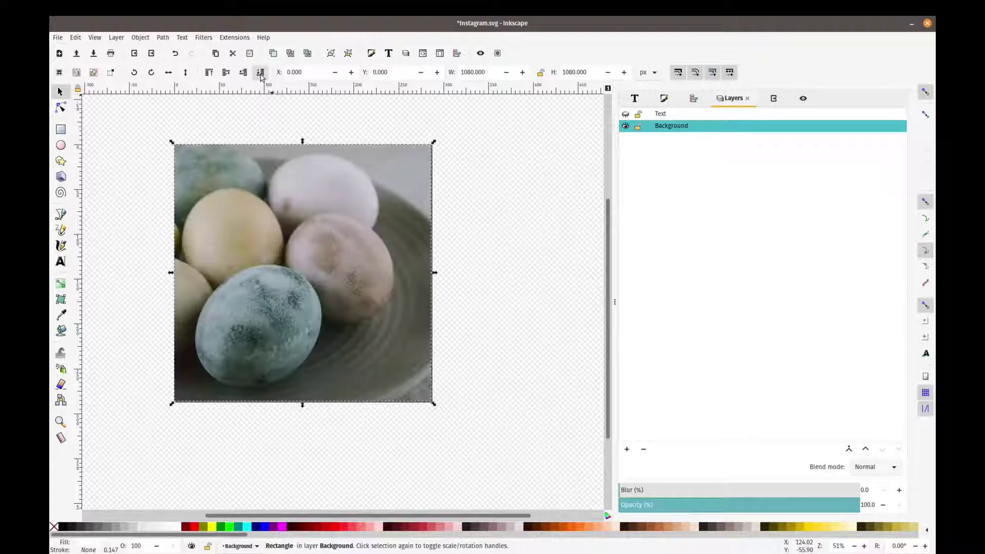
key("Escape")
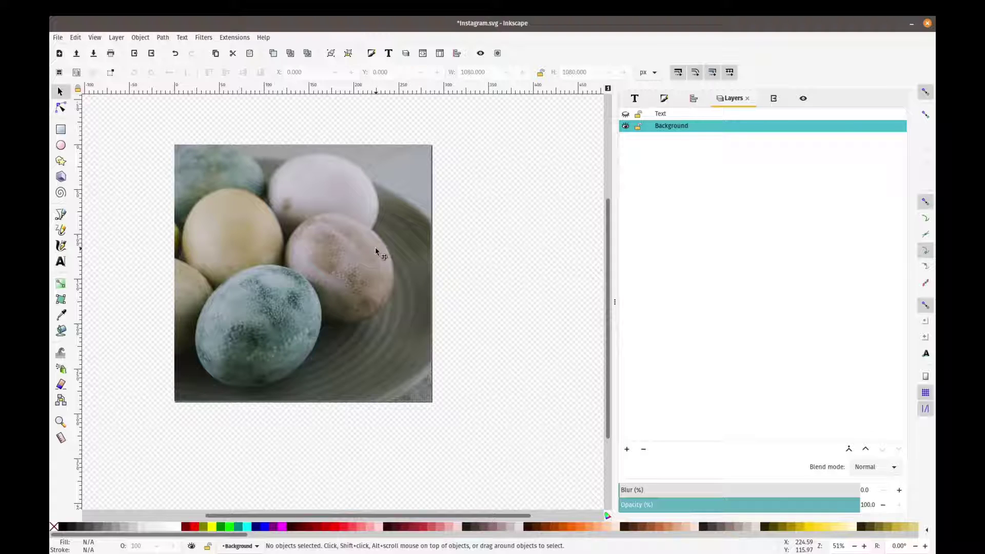
Resize the egg photo to 1000 × 1000 px.
left_click(375, 248)
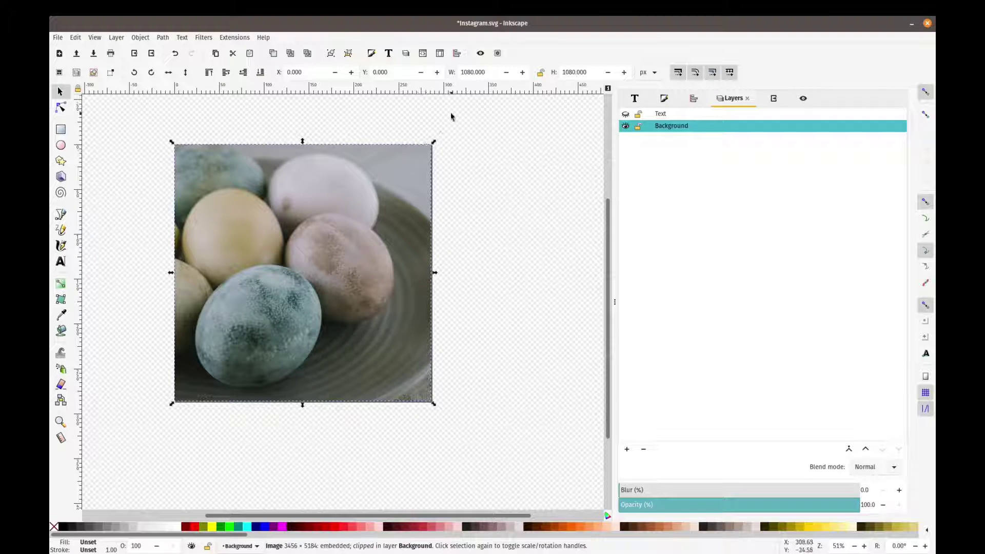
double_click(489, 71)
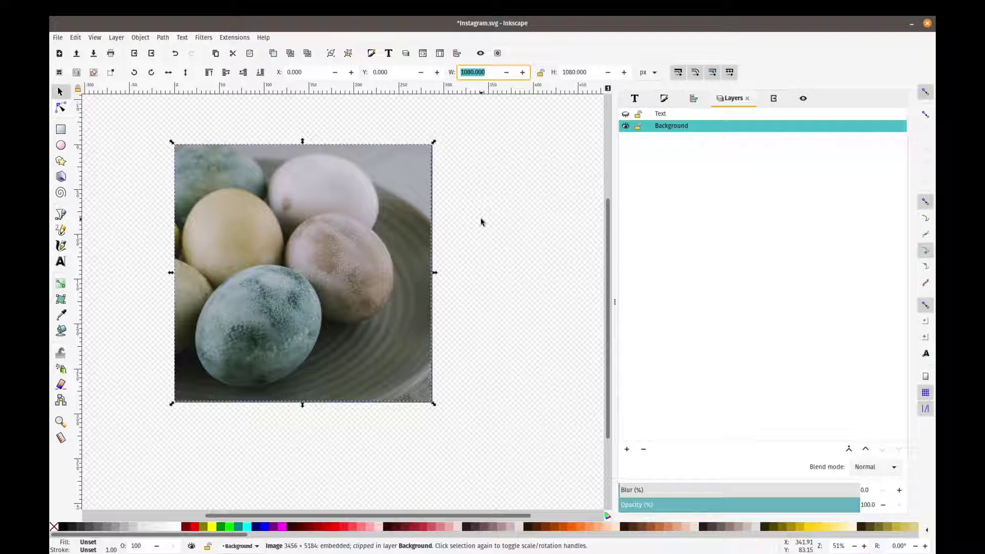
type("1")
key("Tab")
type("1000")
key("Return")
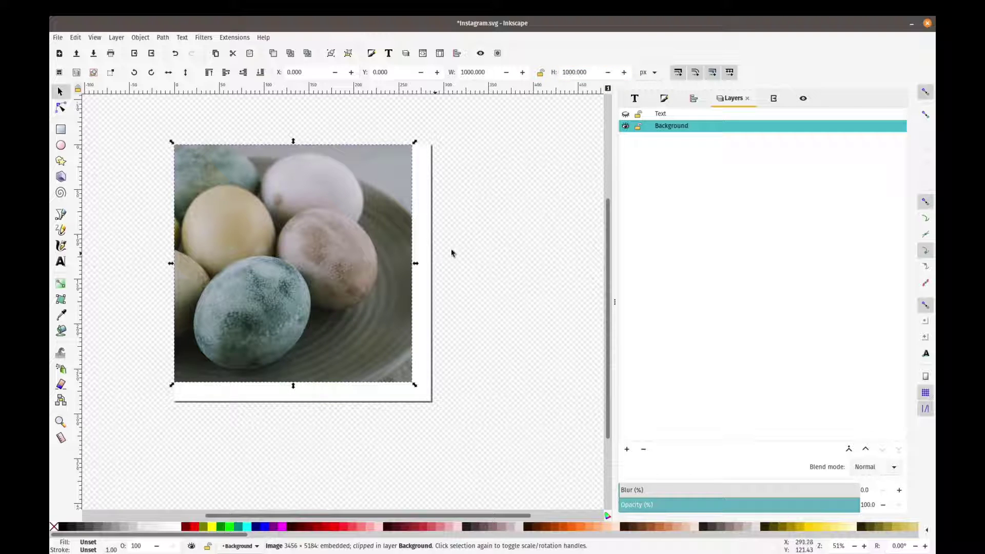
Centre the egg photo horizontally and vertically relative to the page, and deselect it.
left_click(693, 99)
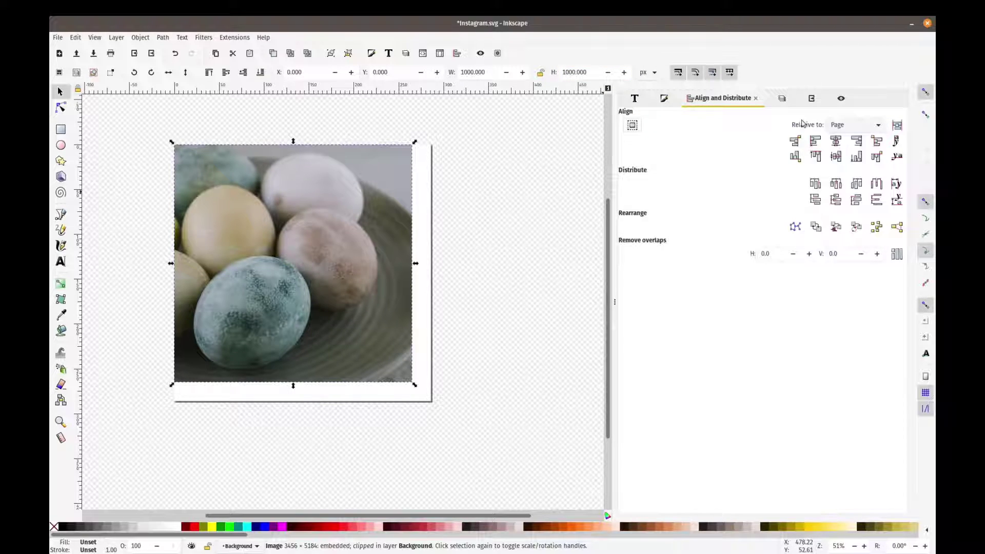
left_click(836, 142)
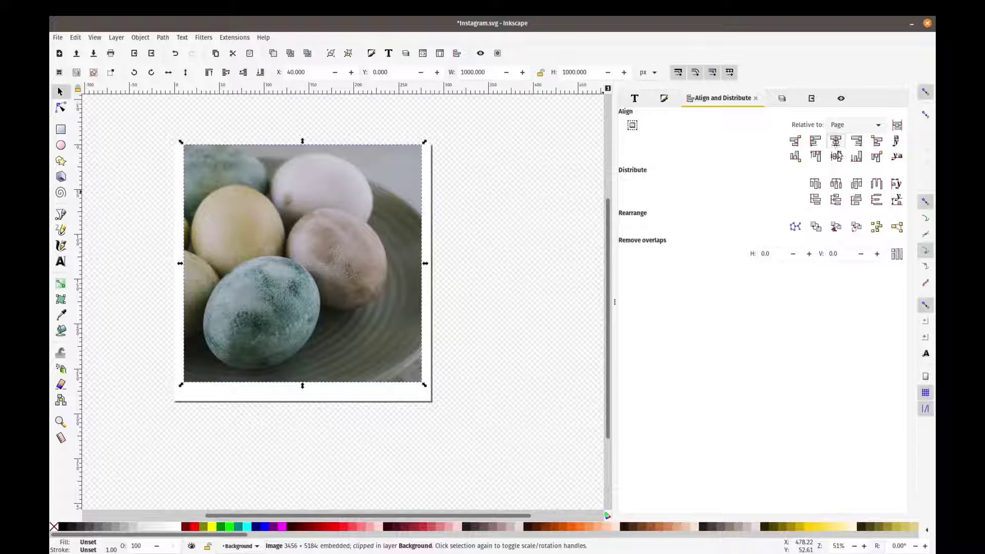
left_click(836, 156)
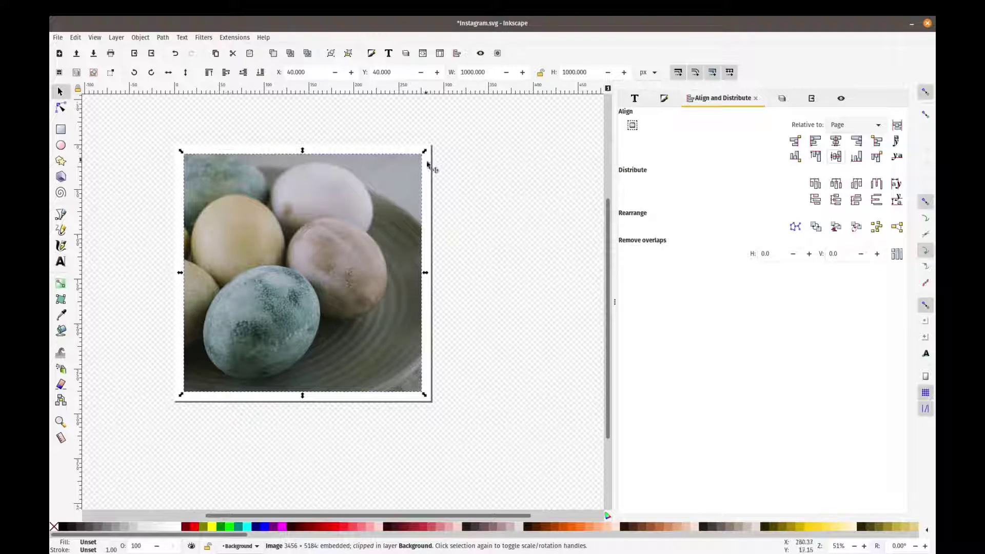
left_click(457, 330)
Make the Text layer visible again and save the document.
key("ctrl+shift+l")
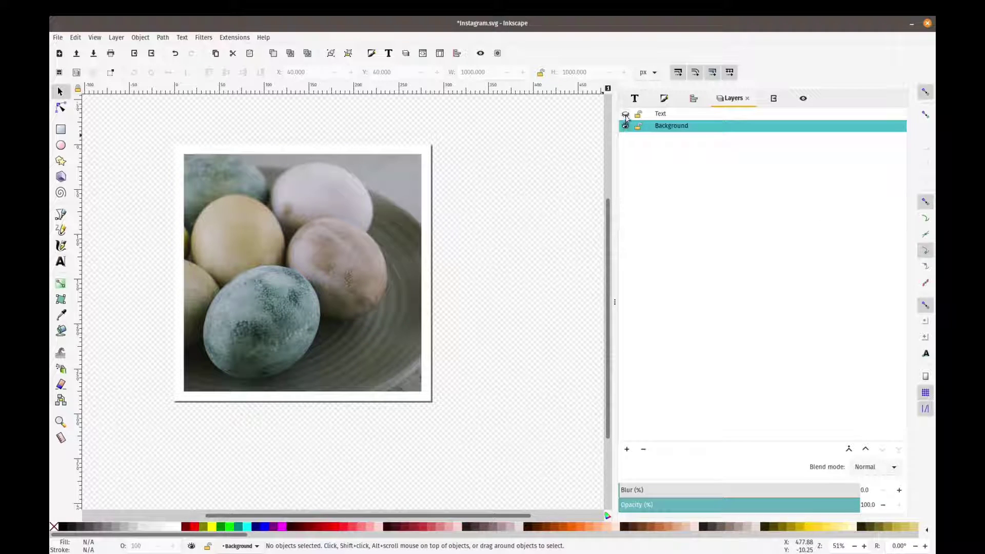
left_click(625, 114)
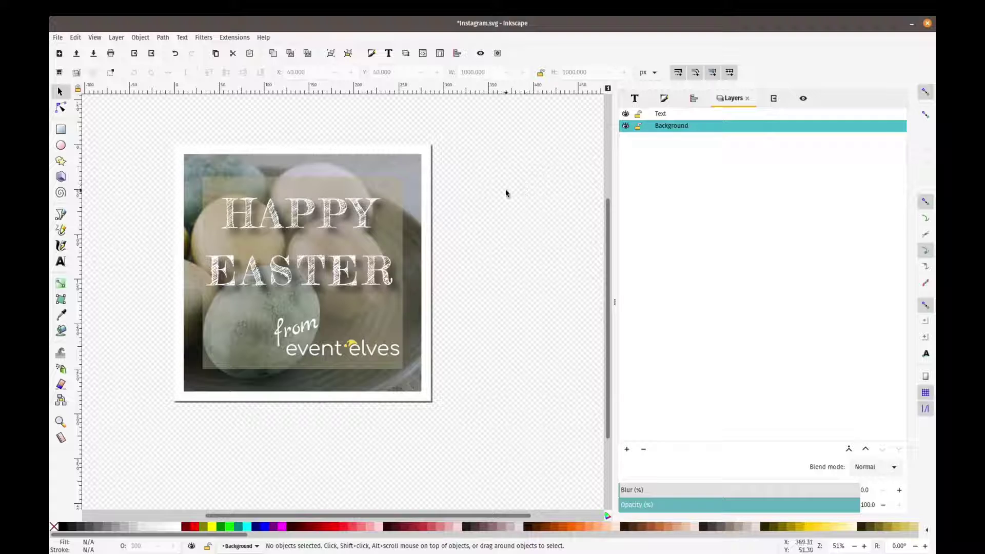
key("ctrl+s")
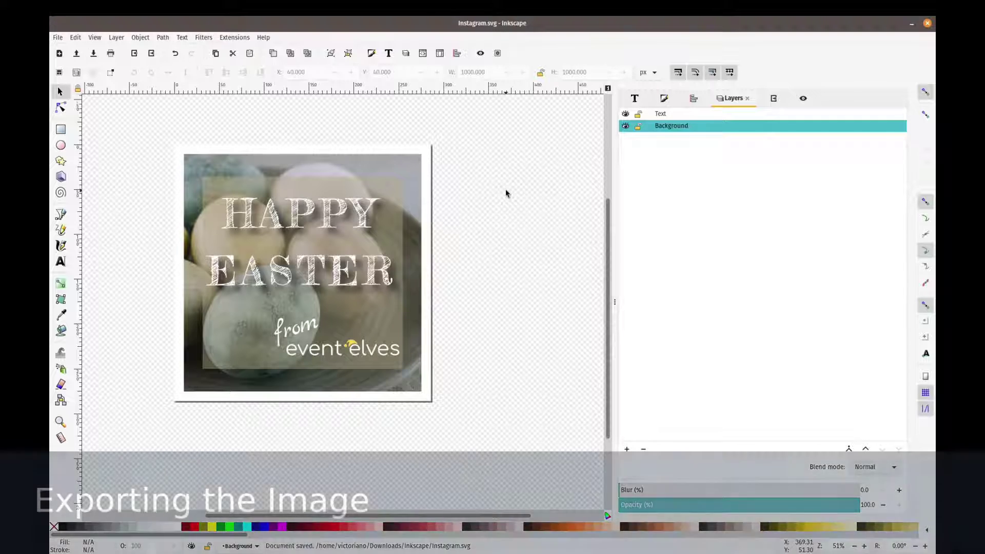
Export the page as the PNG image instagram.png in the Inkscape folder under Downloads.
left_click(58, 38)
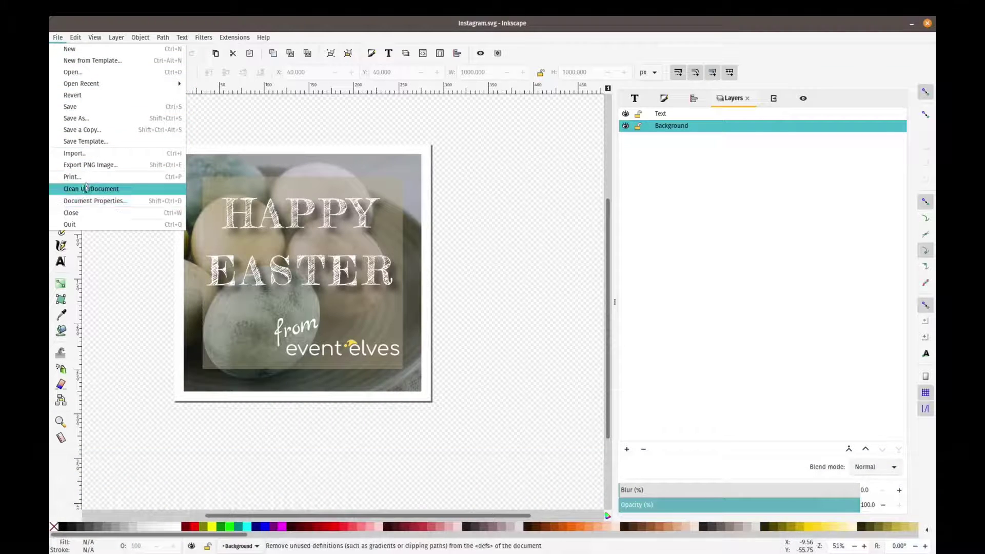
left_click(90, 165)
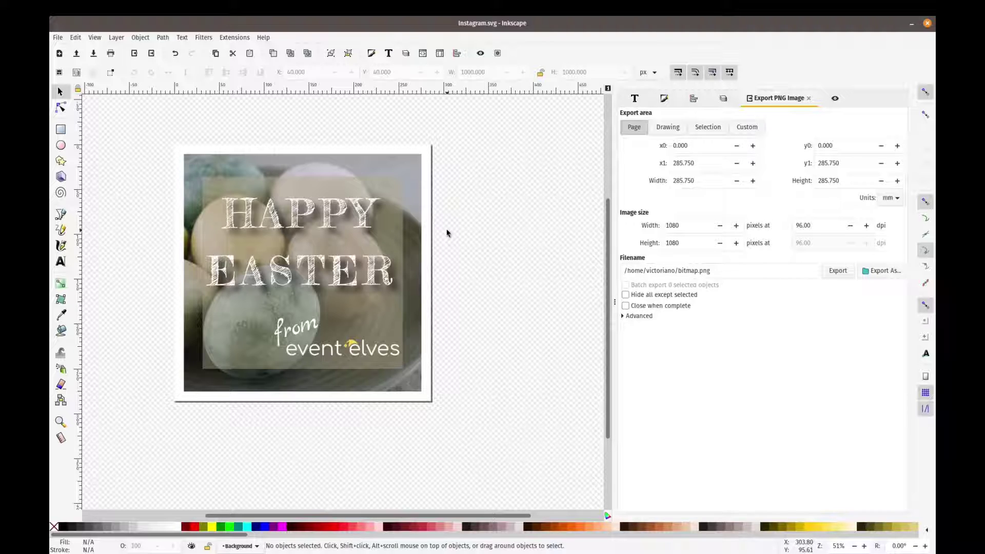
left_click(881, 270)
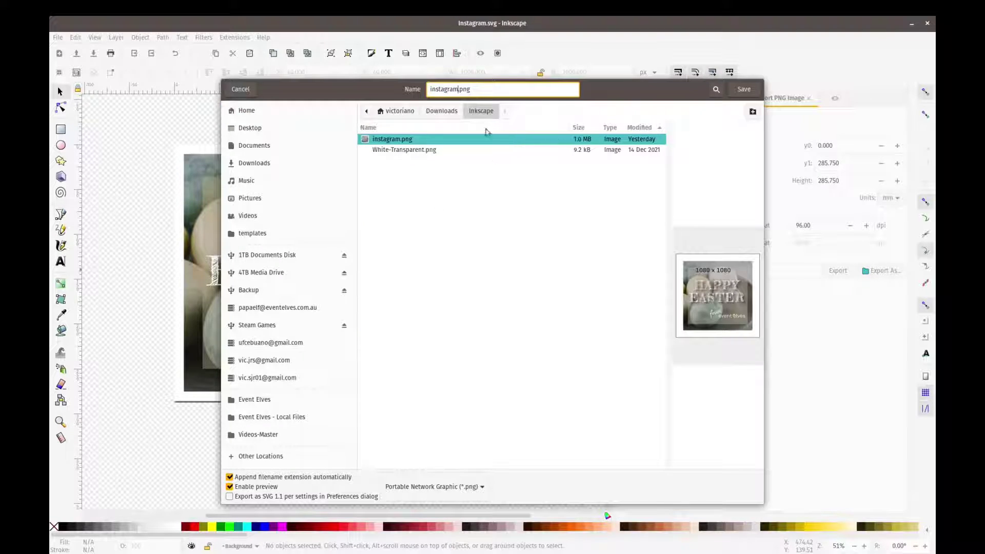
left_click(744, 90)
mouse_move(483, 552)
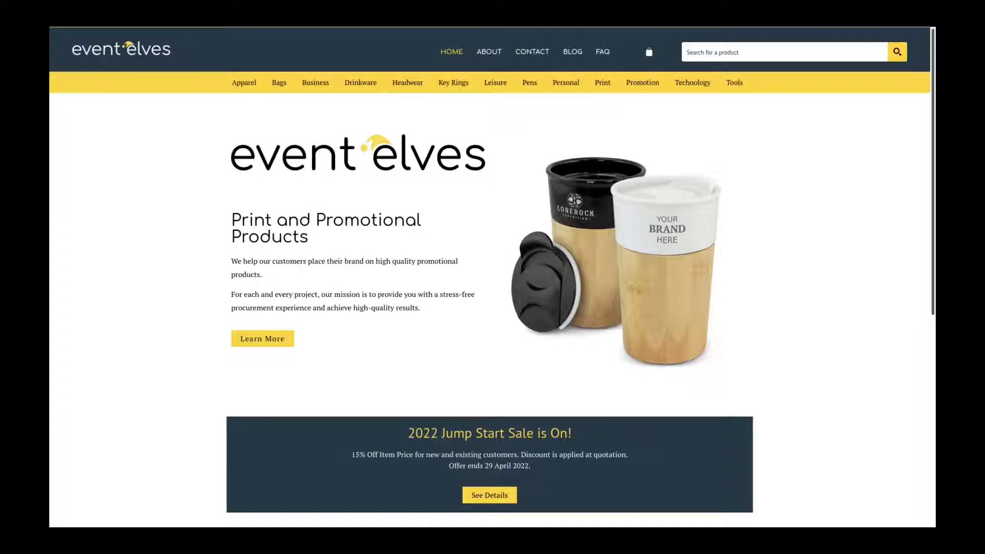
scroll(490, 277, "down", 1)
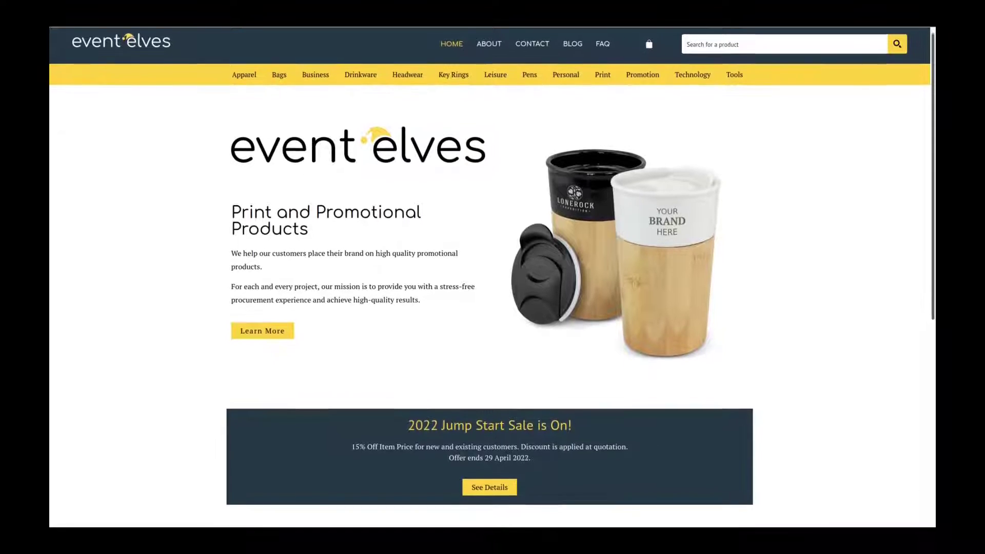
scroll(490, 277, "down", 2)
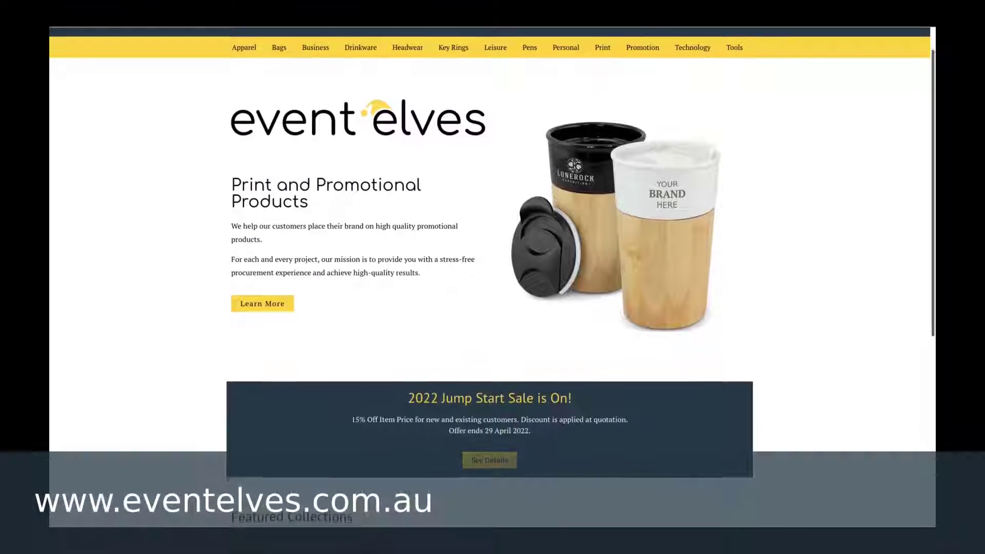
scroll(489, 277, "down", 2)
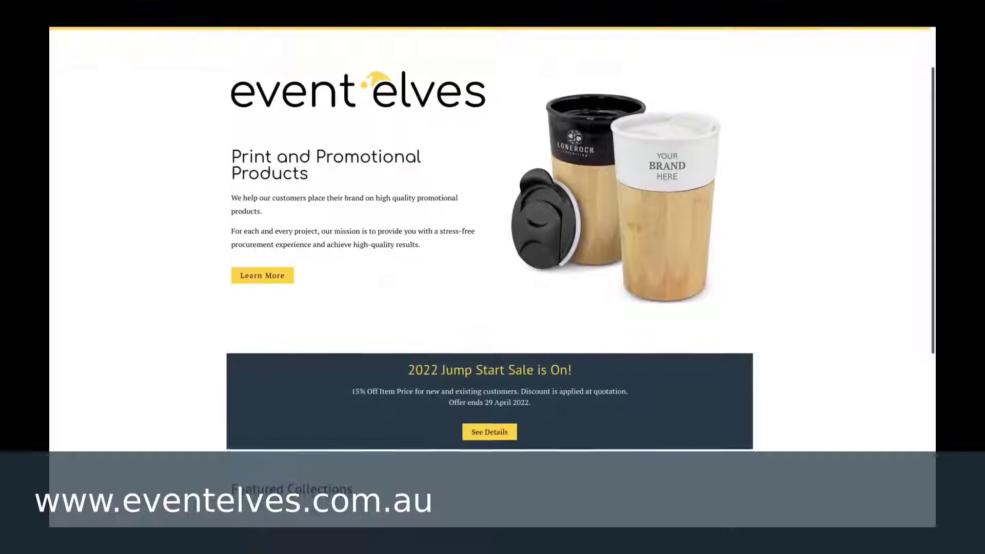
scroll(489, 277, "down", 2)
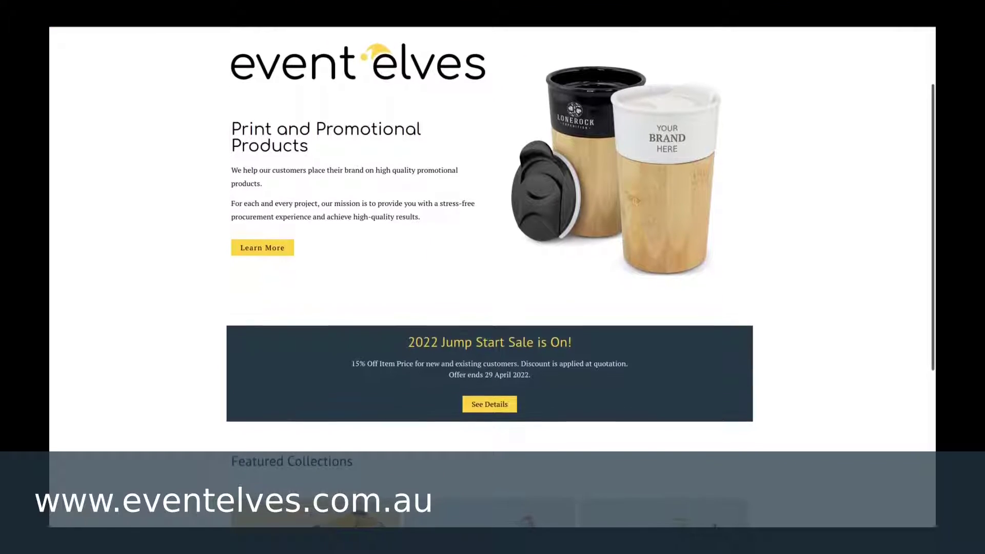
scroll(490, 277, "down", 2)
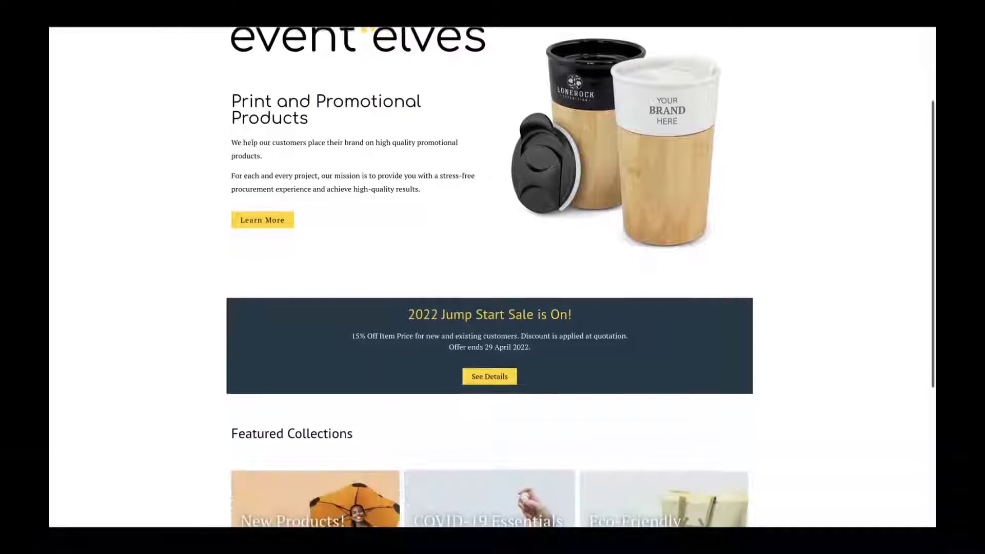
scroll(490, 277, "down", 2)
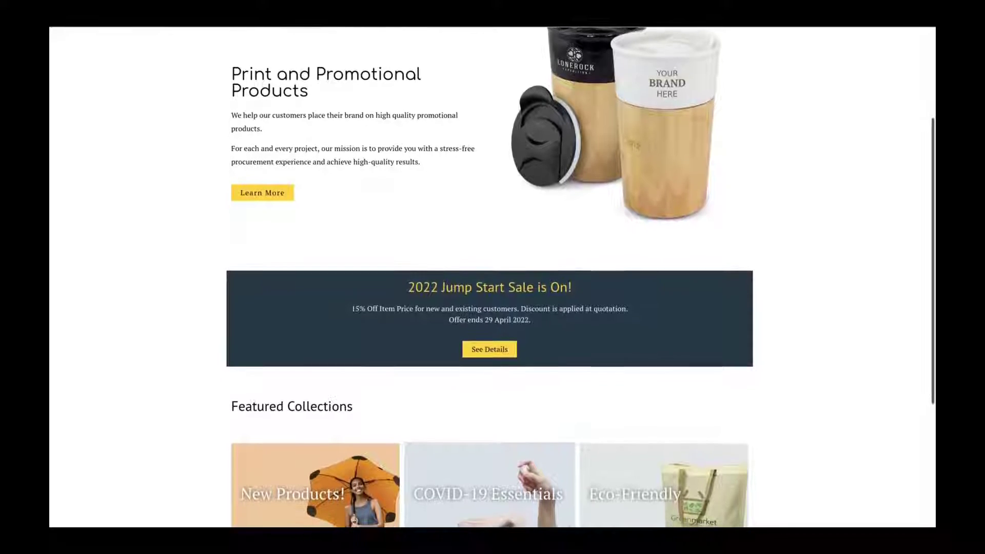